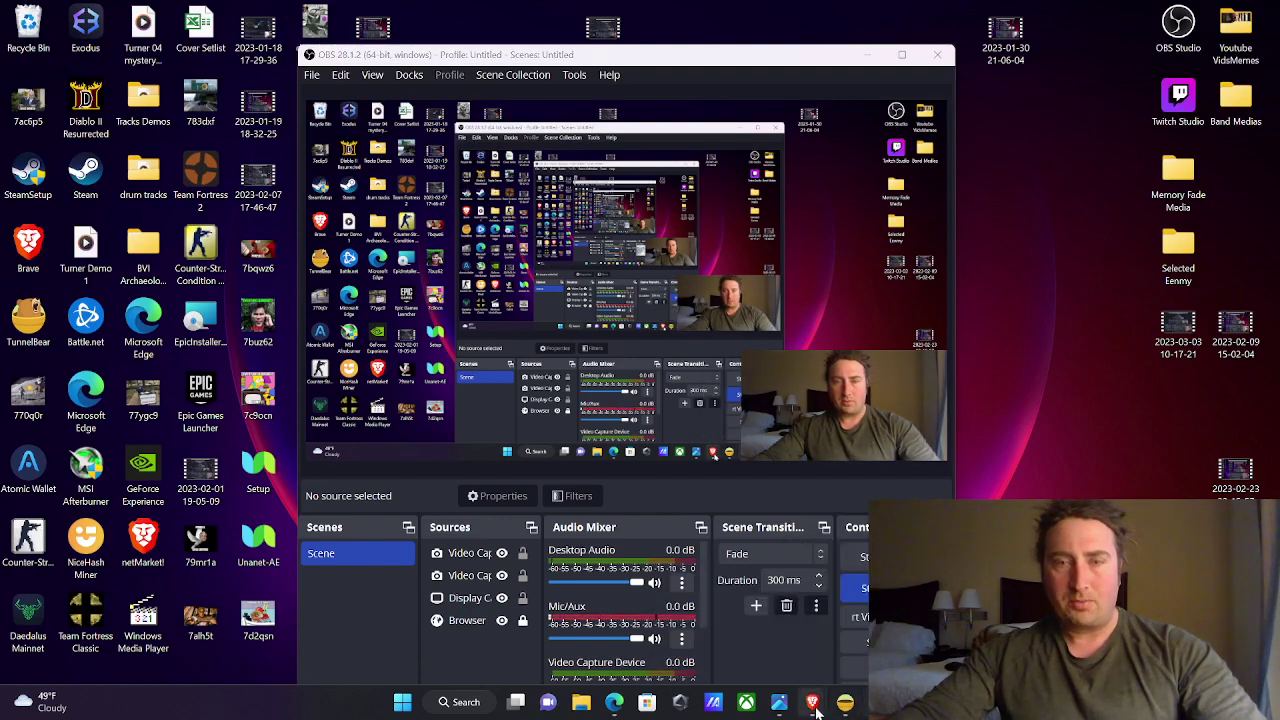
Step: Bring the Brave window with the Cryptowatch Kraken BTC/USD weekly chart to the front
left_click(757, 647)
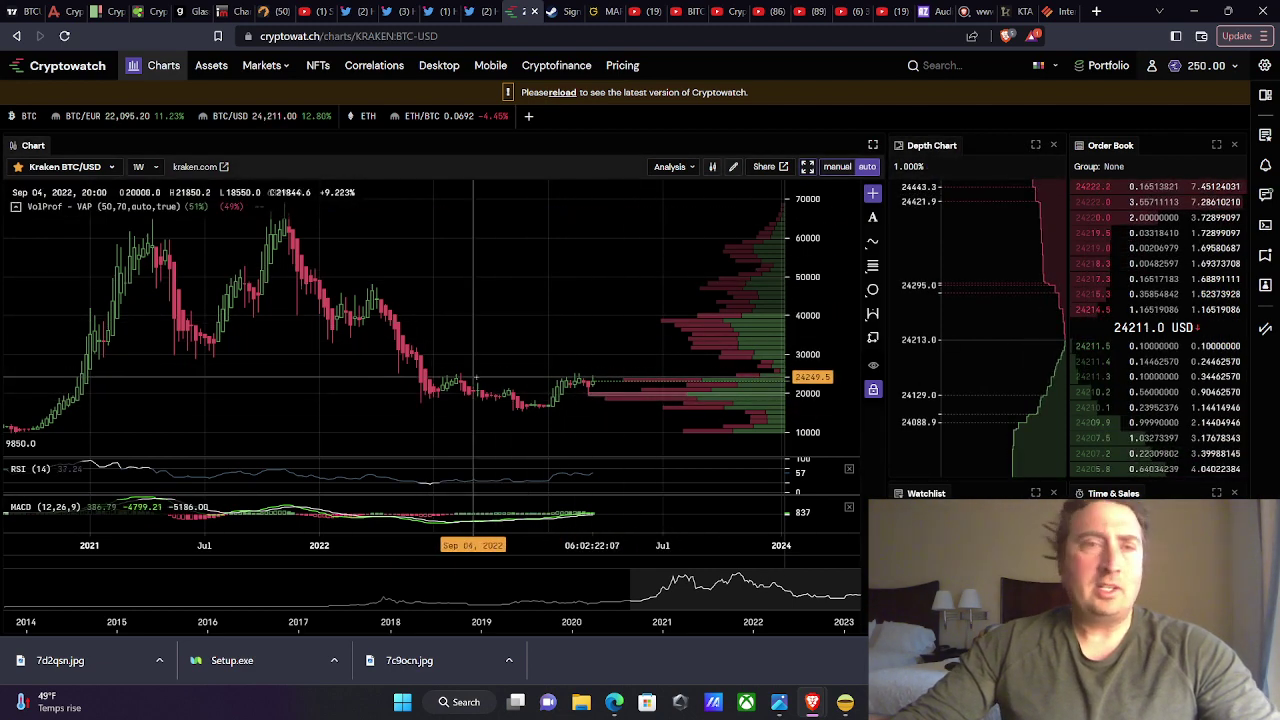
left_click_drag(476, 378, 529, 312)
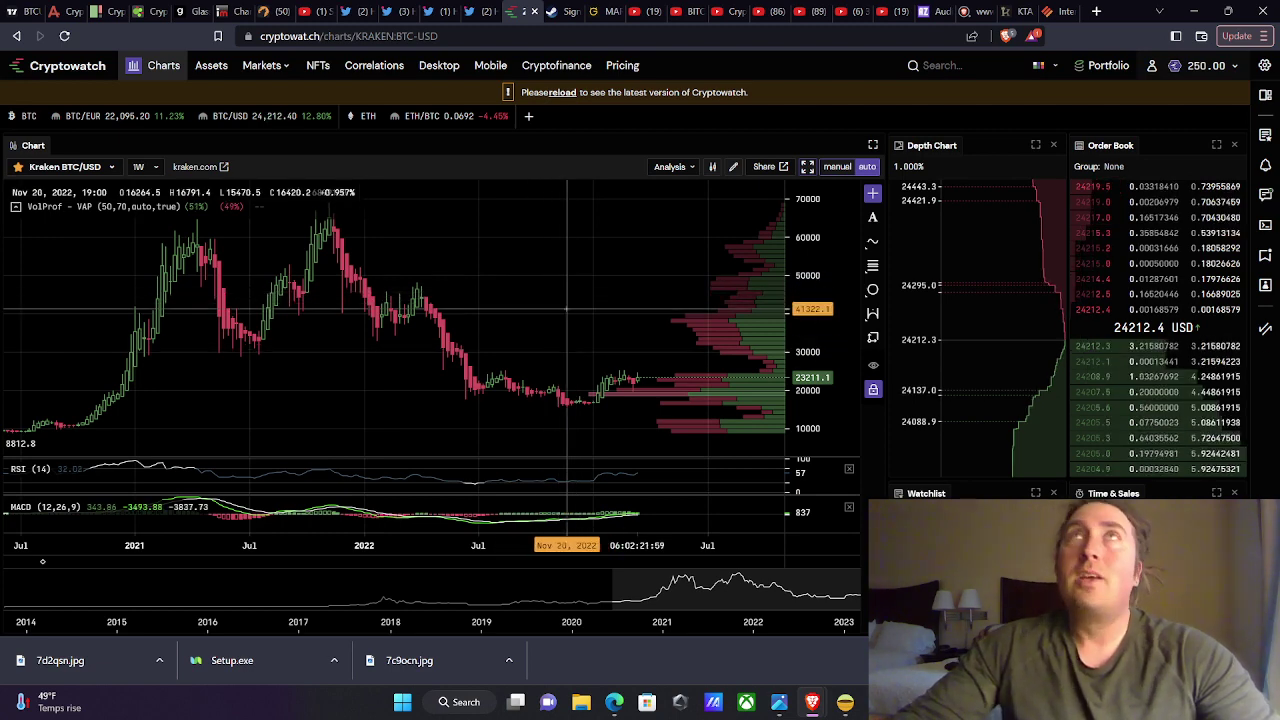
left_click_drag(489, 307, 456, 285)
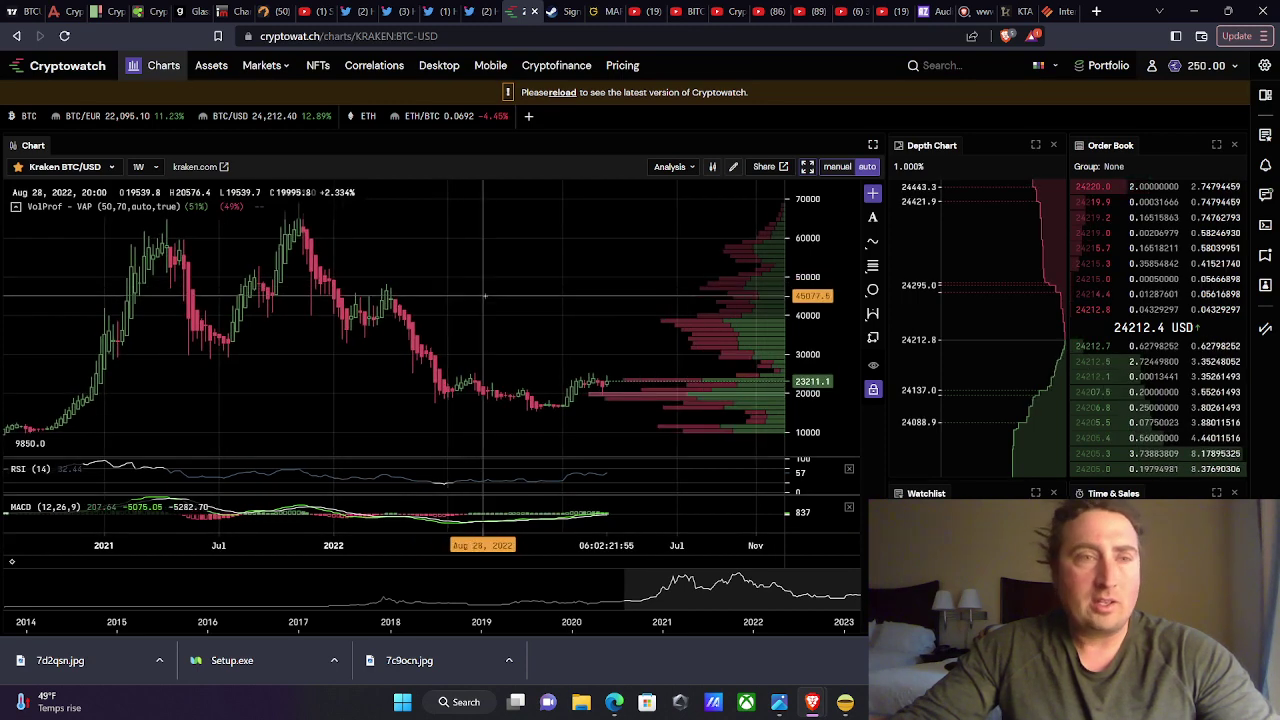
scroll(456, 290, "right", 3)
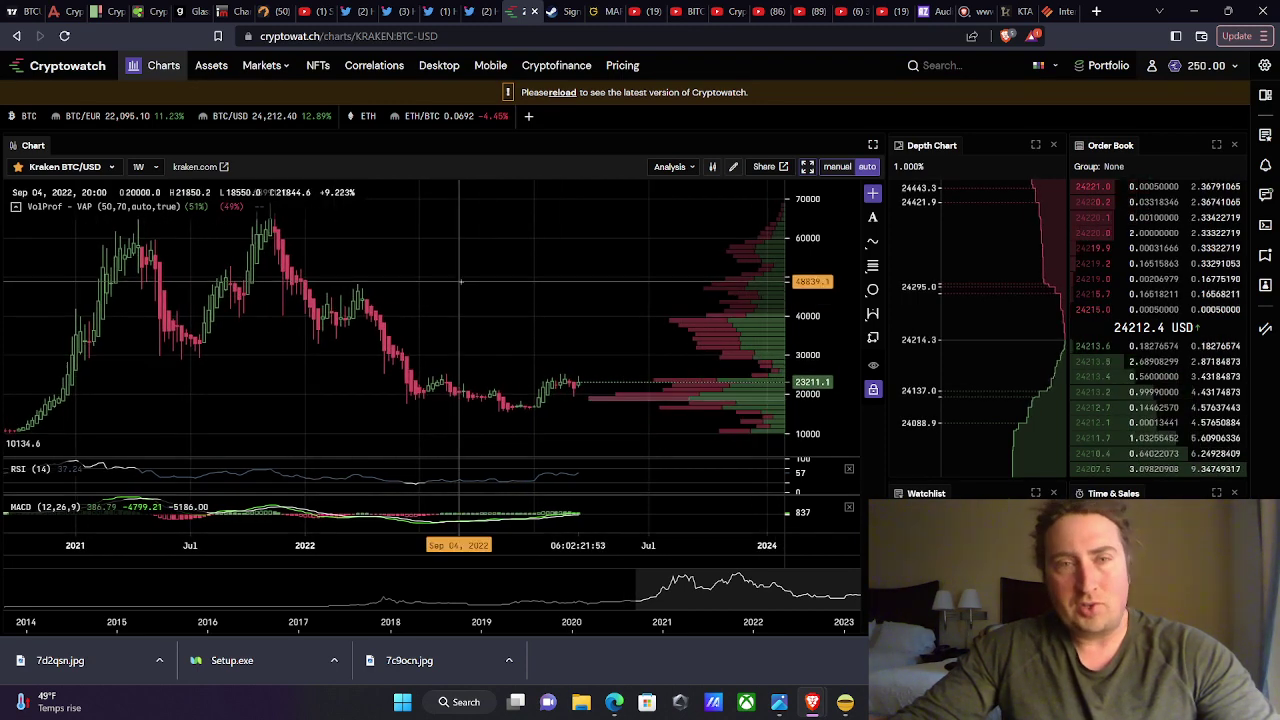
scroll(557, 278, "left", 3)
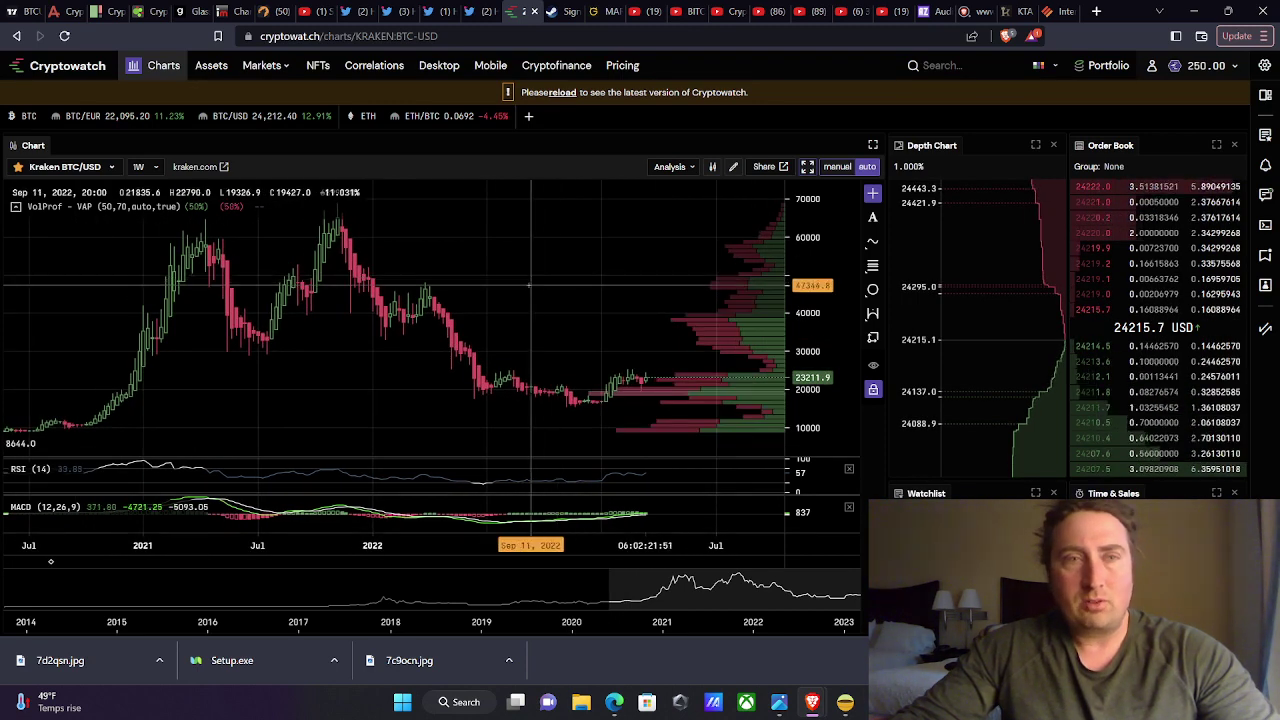
scroll(512, 279, "left", 2)
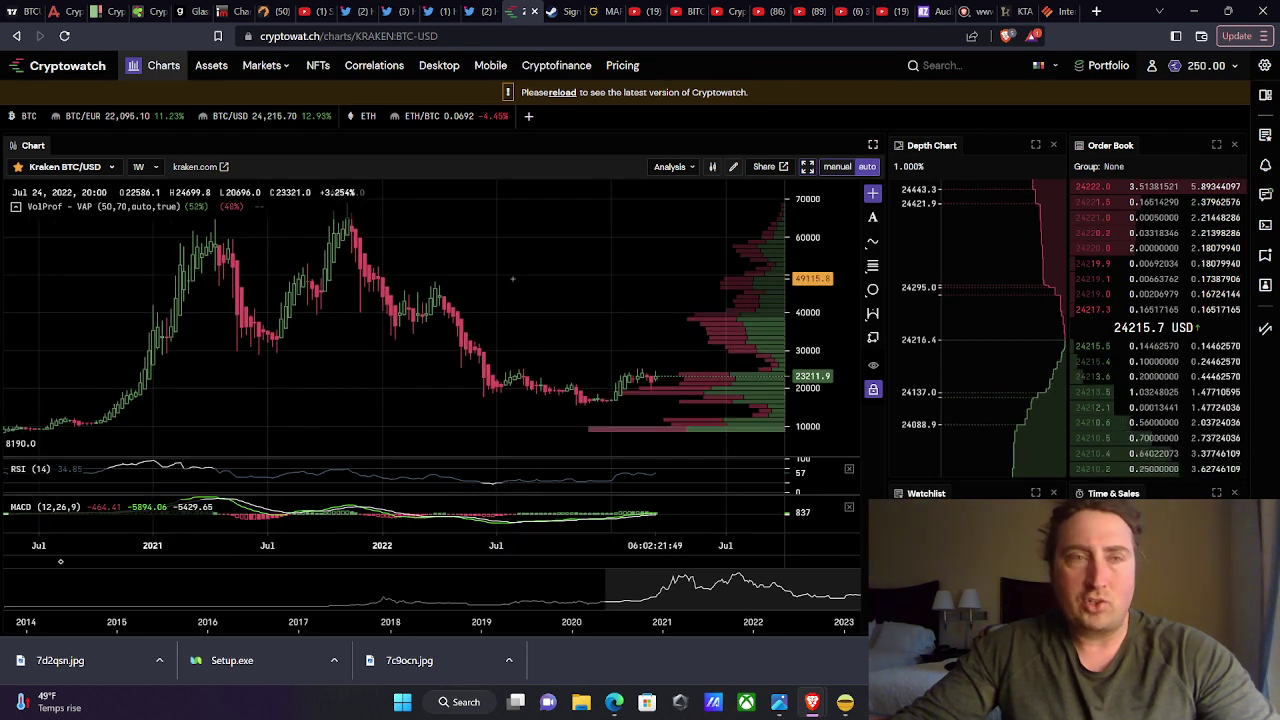
scroll(530, 275, "right", 2)
scroll(558, 270, "right", 6)
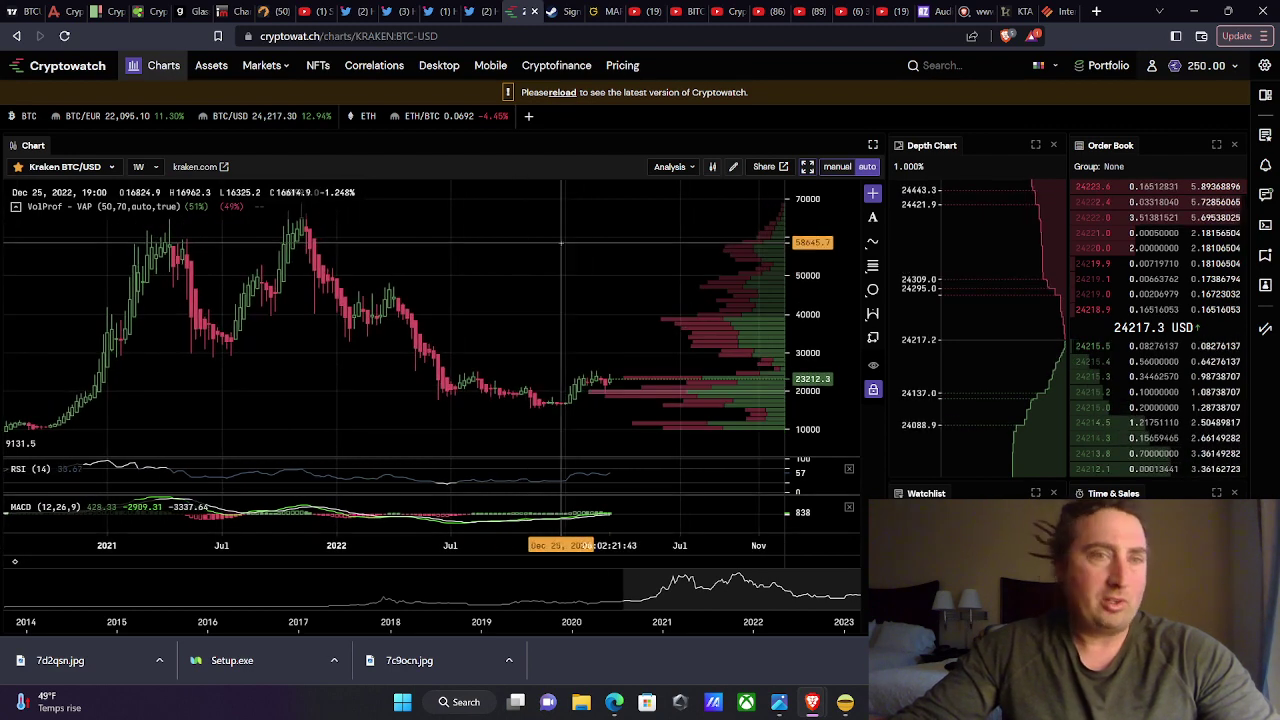
scroll(652, 325, "left", 2)
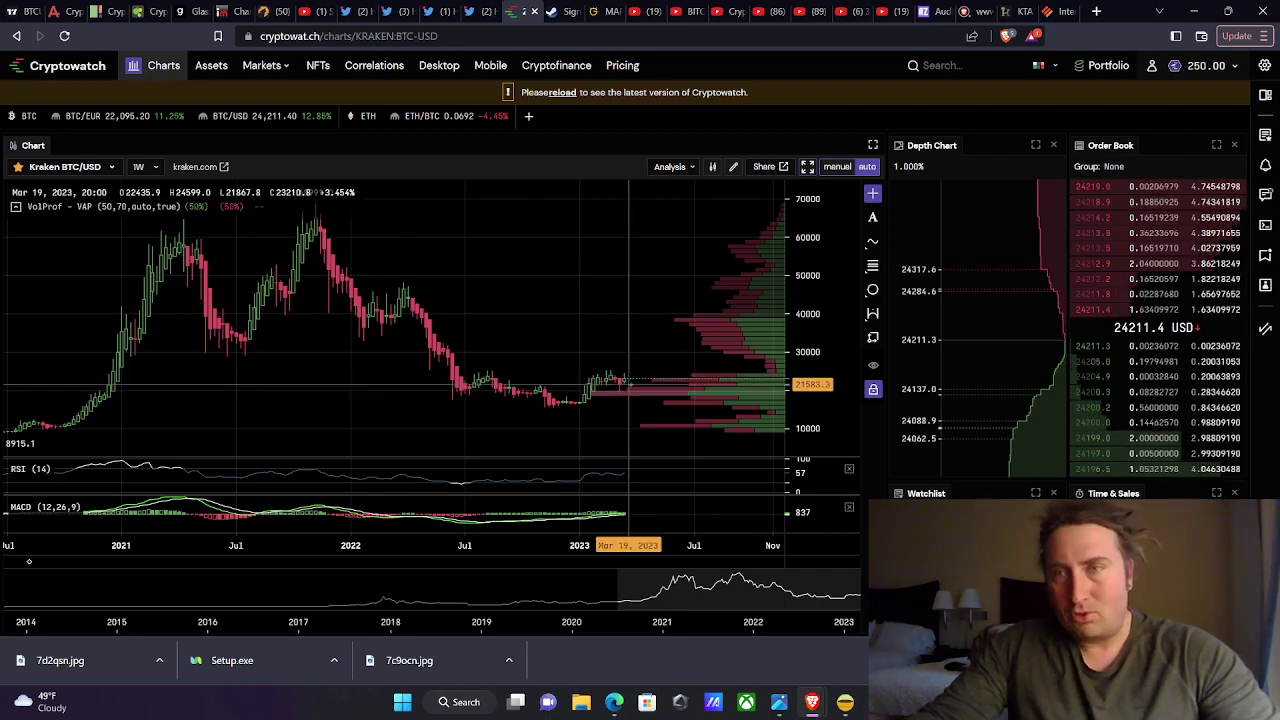
scroll(600, 370, "right", 1)
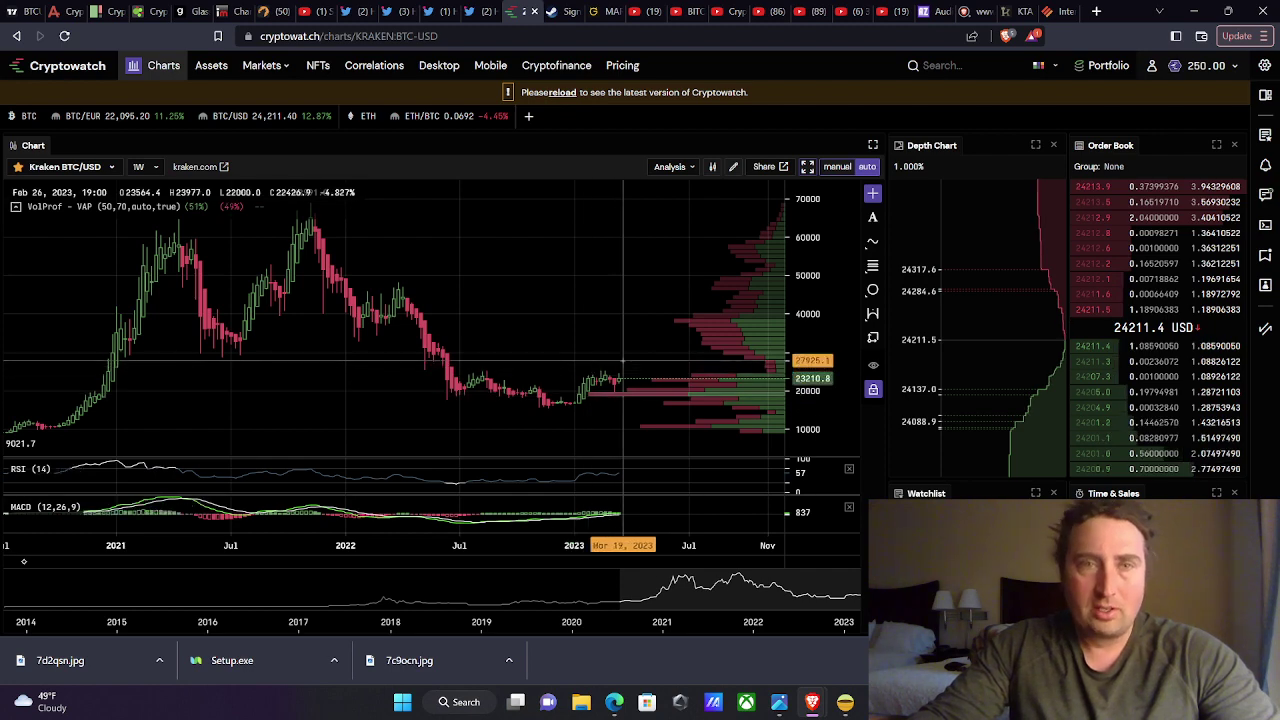
Step: Pan the BTC/USD chart back to show earlier price history
scroll(622, 380, "right", 5)
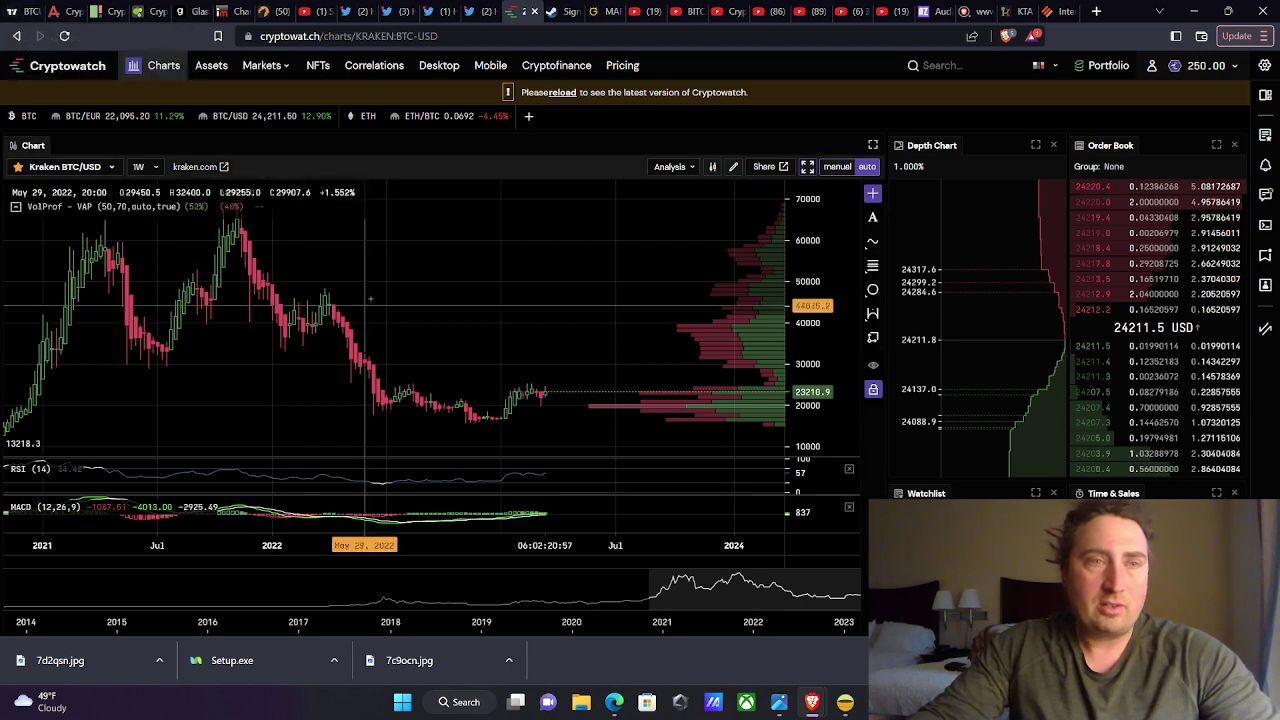
left_click_drag(387, 286, 497, 284)
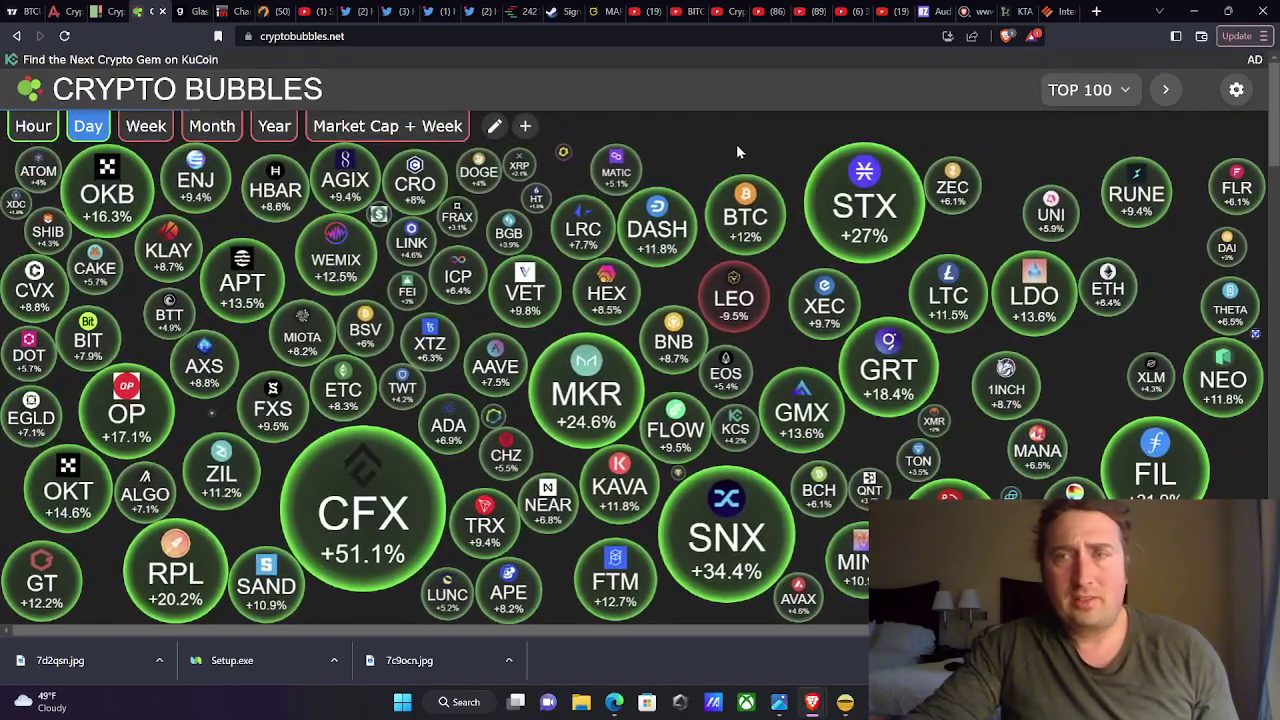
Step: Open and close the Synthetix (SNX) bubble's details twice
scroll(731, 144, "down", 1)
scroll(1270, 135, "down", 2)
scroll(1172, 130, "up", 3)
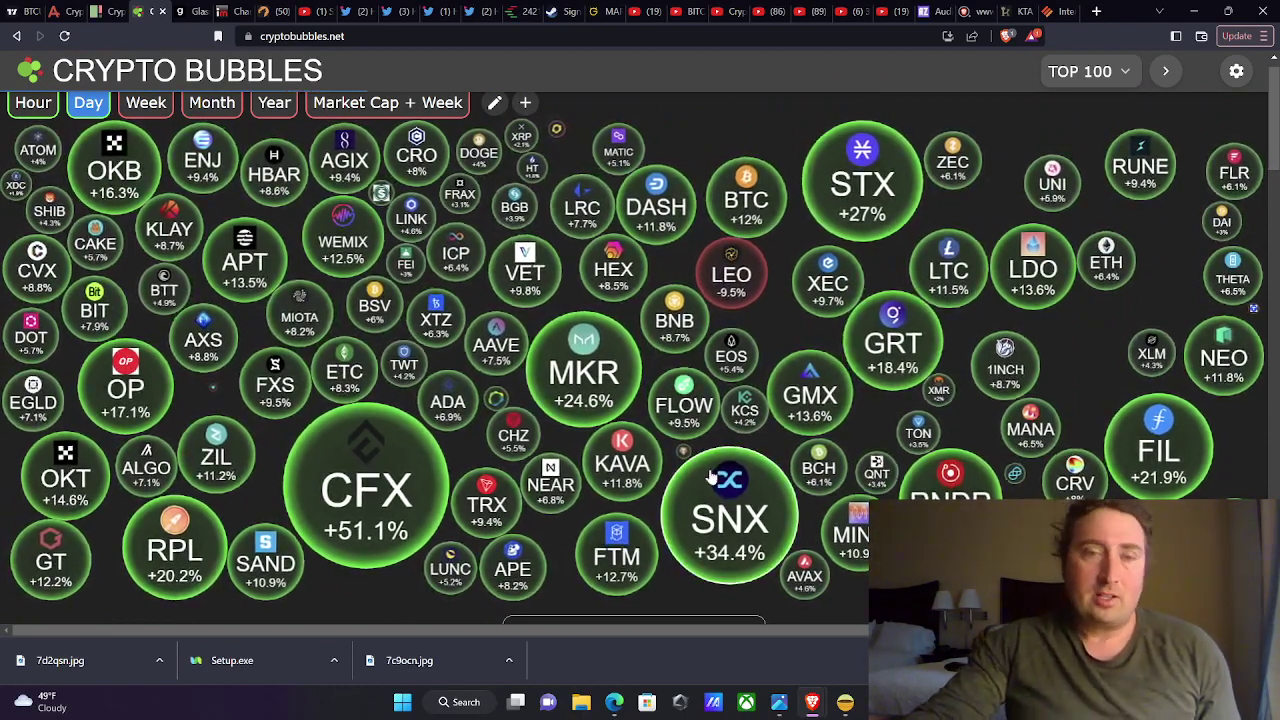
left_click(706, 538)
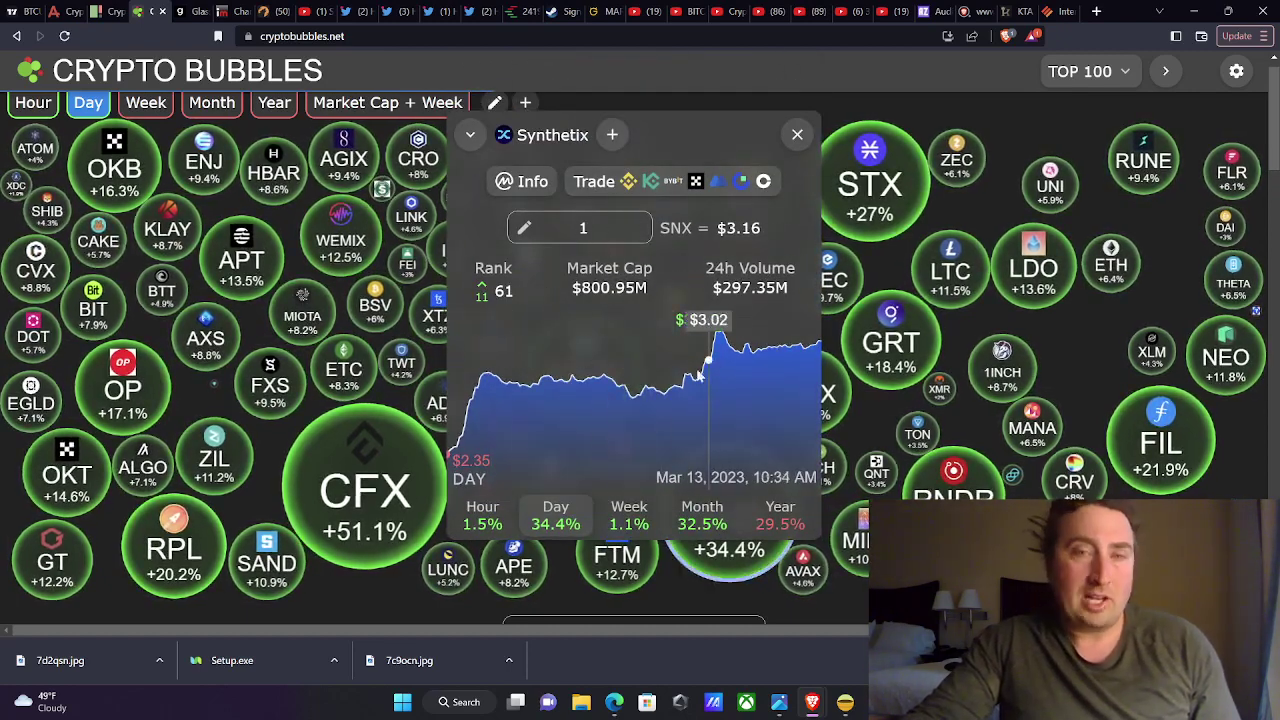
left_click(797, 134)
left_click(727, 515)
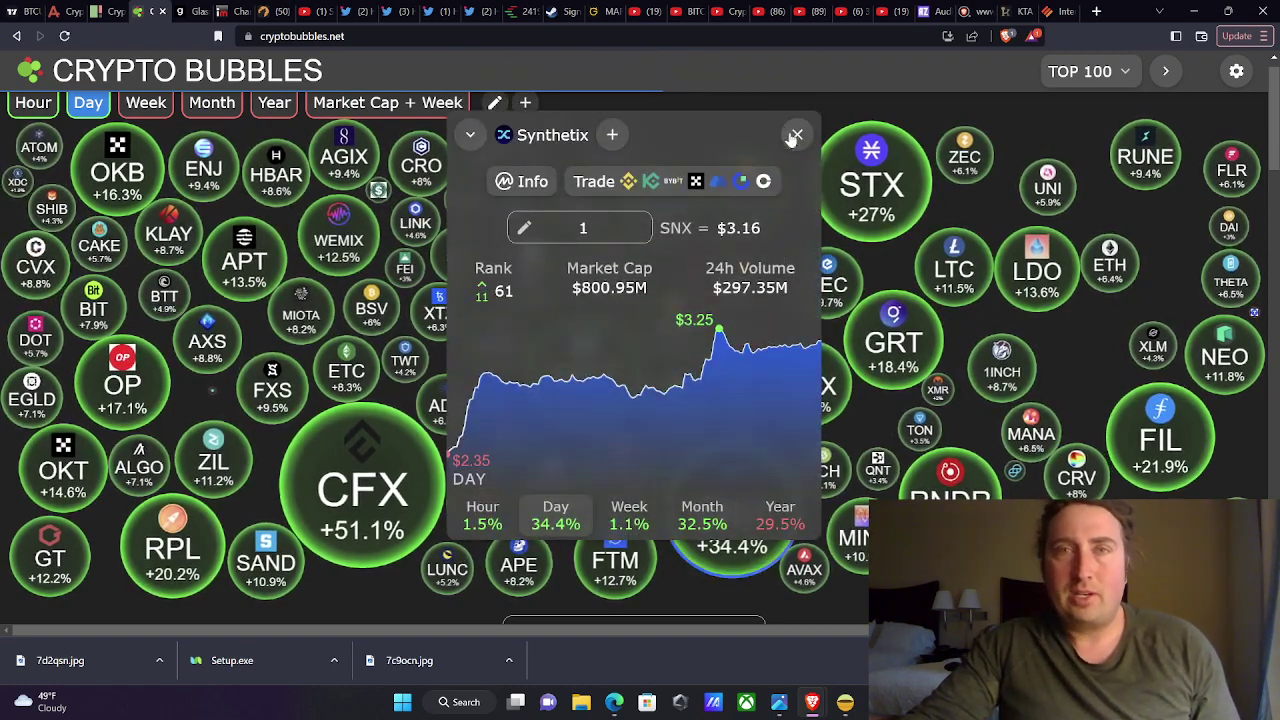
left_click(797, 135)
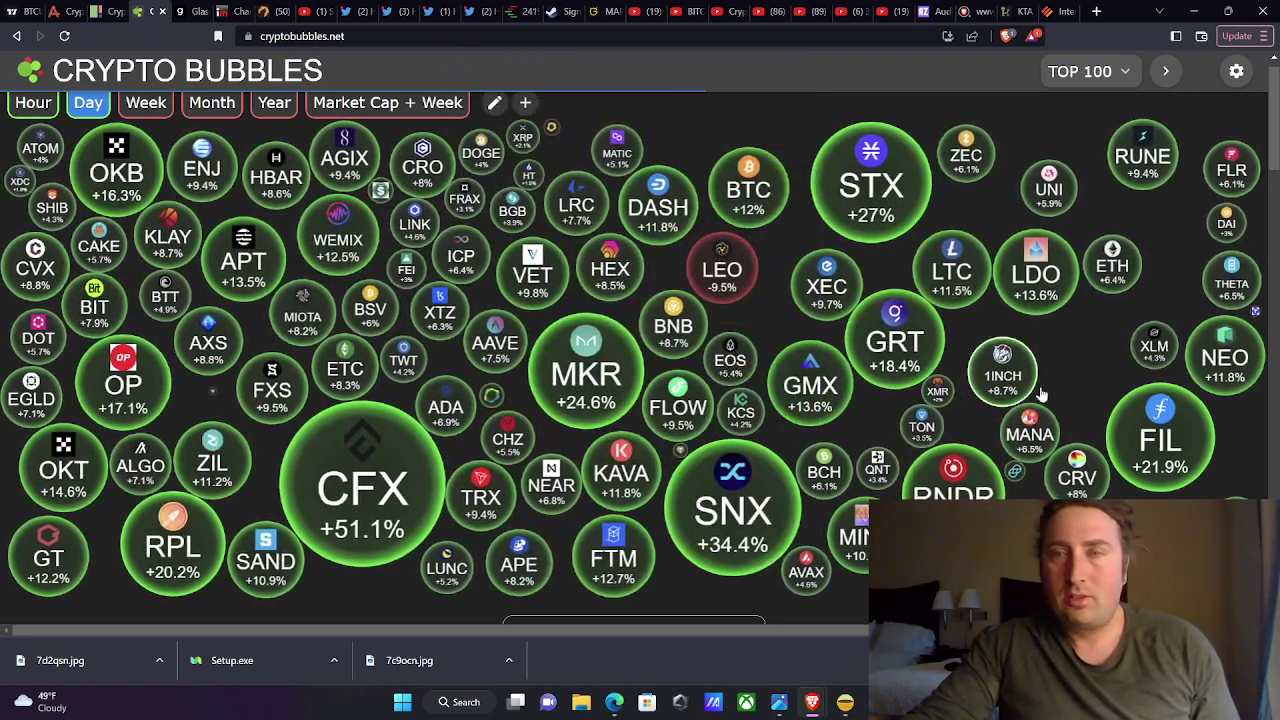
Step: Check the Conflux and Stacks bubble details, then reopen the Synthetix card
left_click(370, 512)
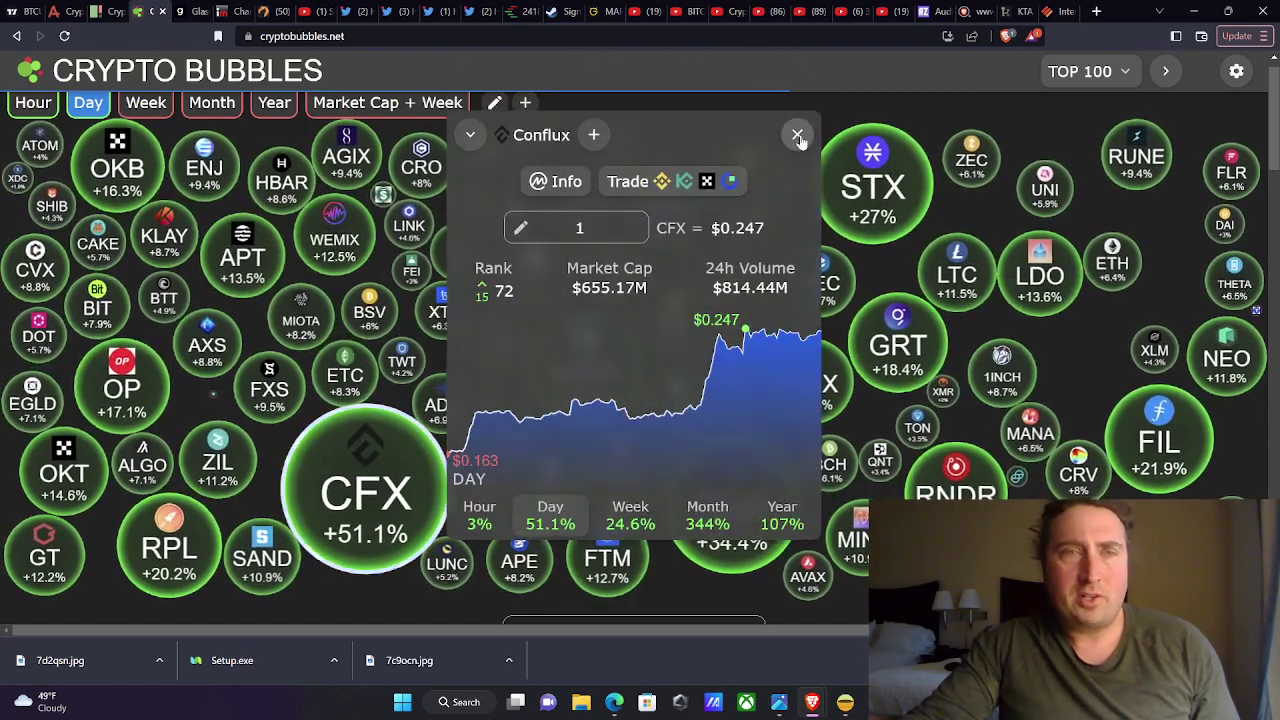
left_click(798, 137)
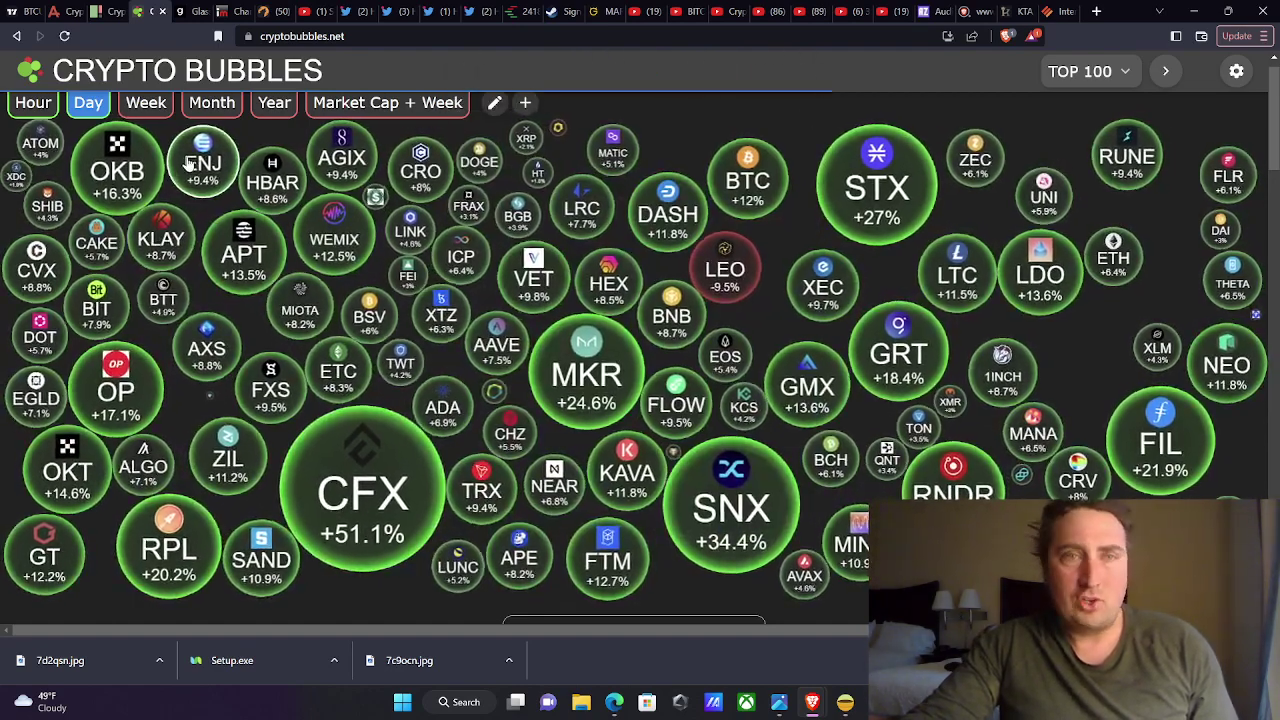
left_click(895, 197)
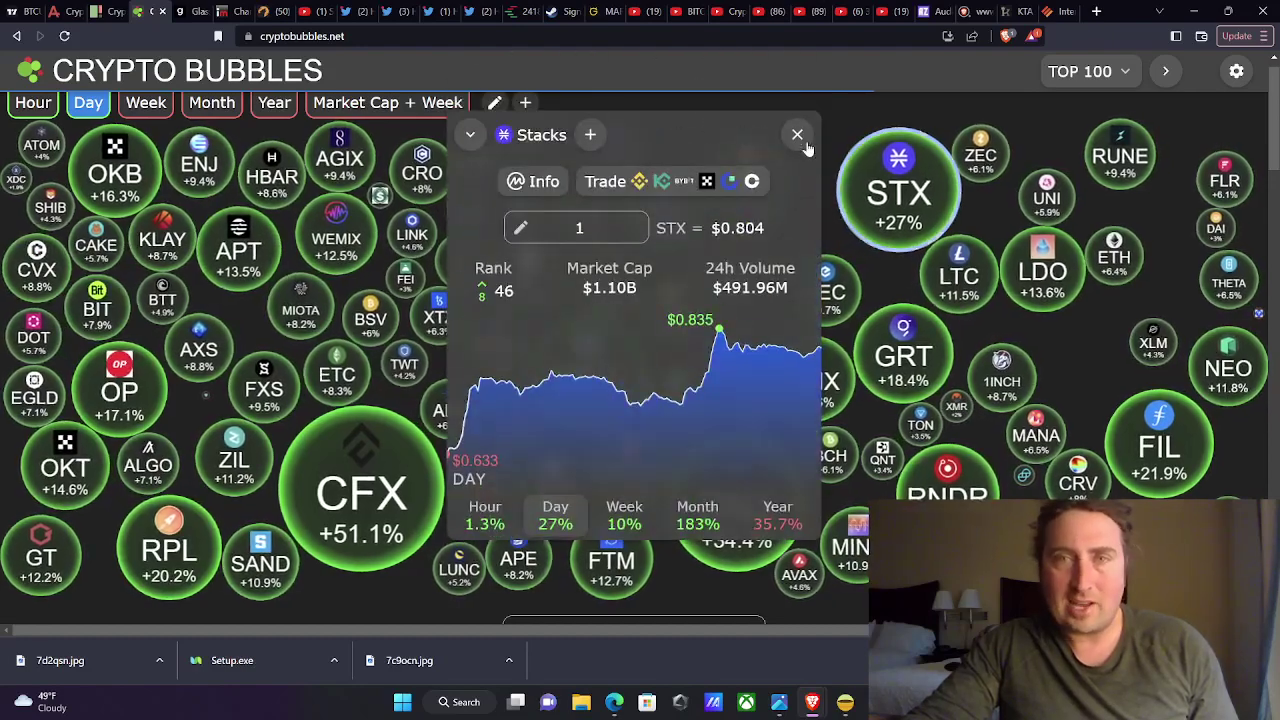
left_click(797, 135)
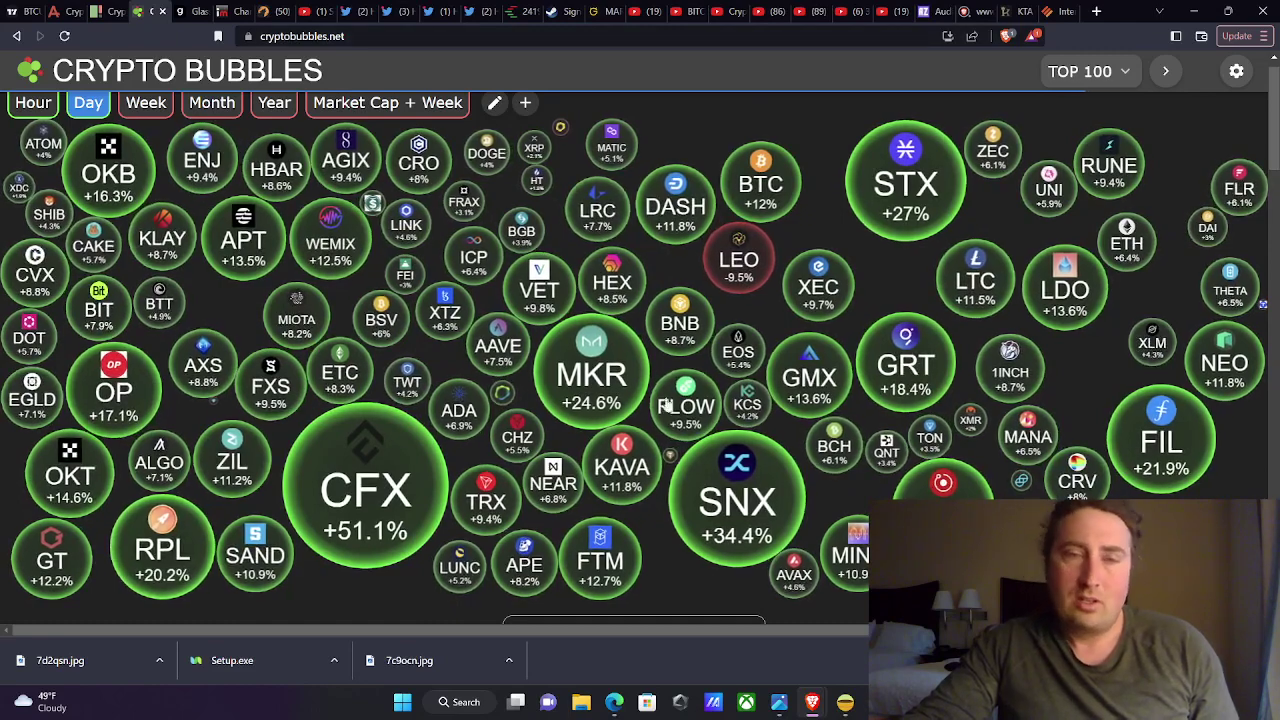
left_click(710, 438)
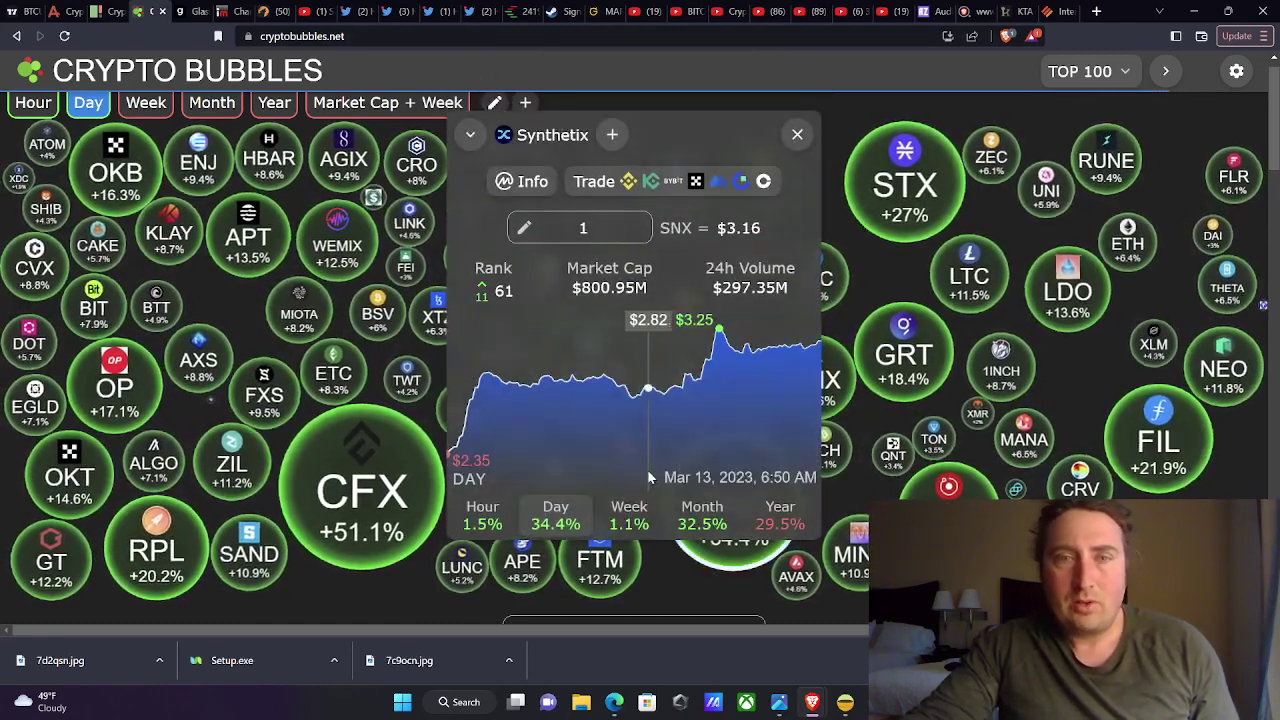
Step: Compare Synthetix's week, month and year price charts, ending on the year view
left_click(629, 512)
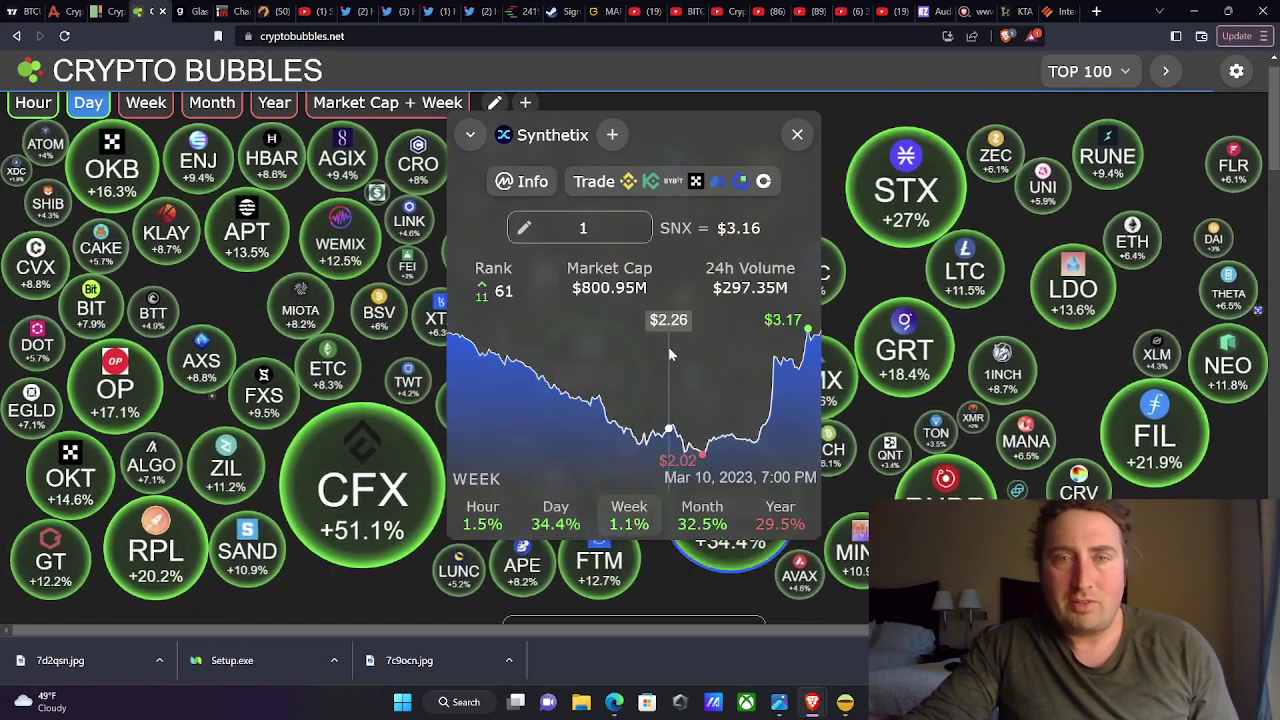
left_click(702, 512)
left_click(781, 514)
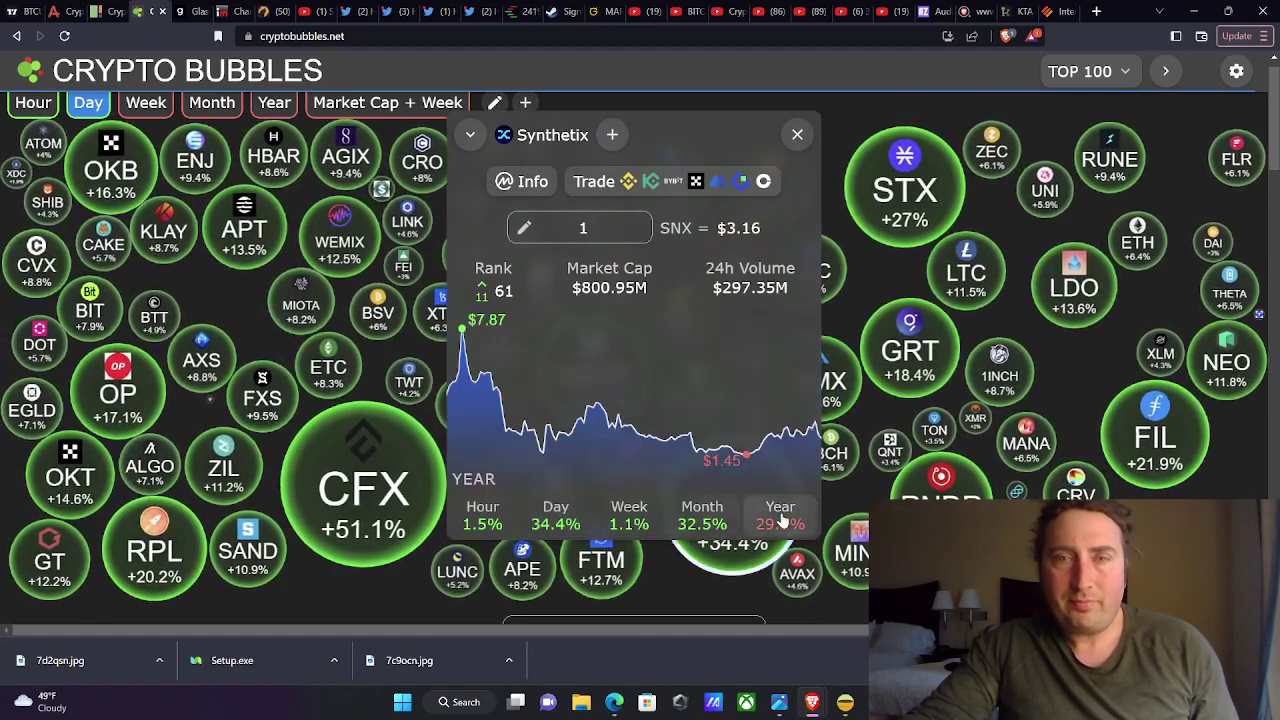
left_click(701, 512)
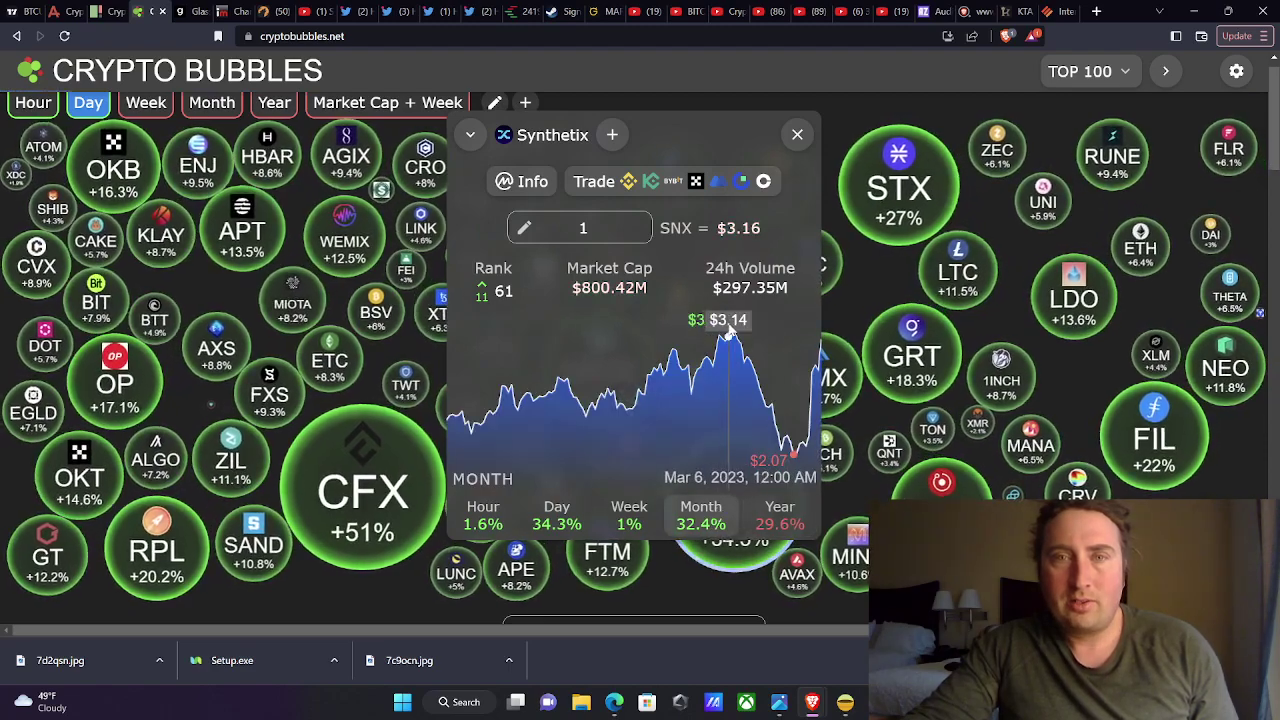
left_click(786, 520)
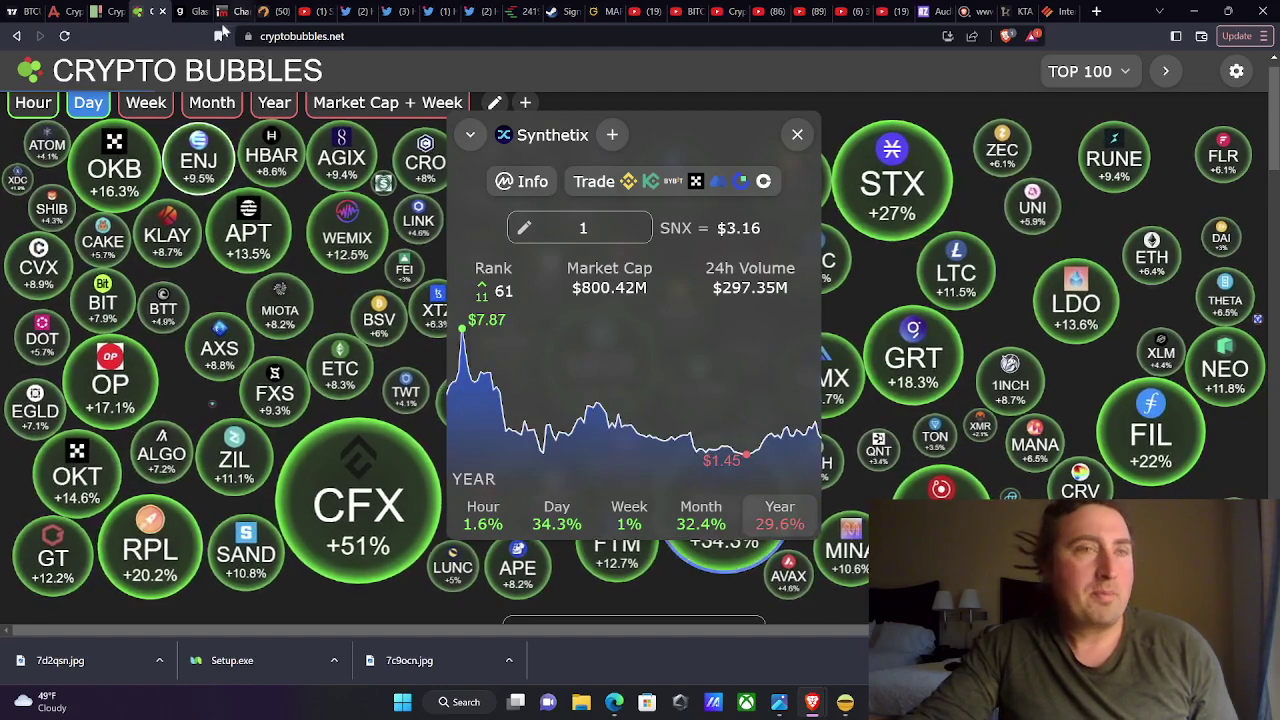
Step: Glance at the Hedera, Dash ($55.99) and Zilliqa ($0.0264) details, closing each
left_click(268, 168)
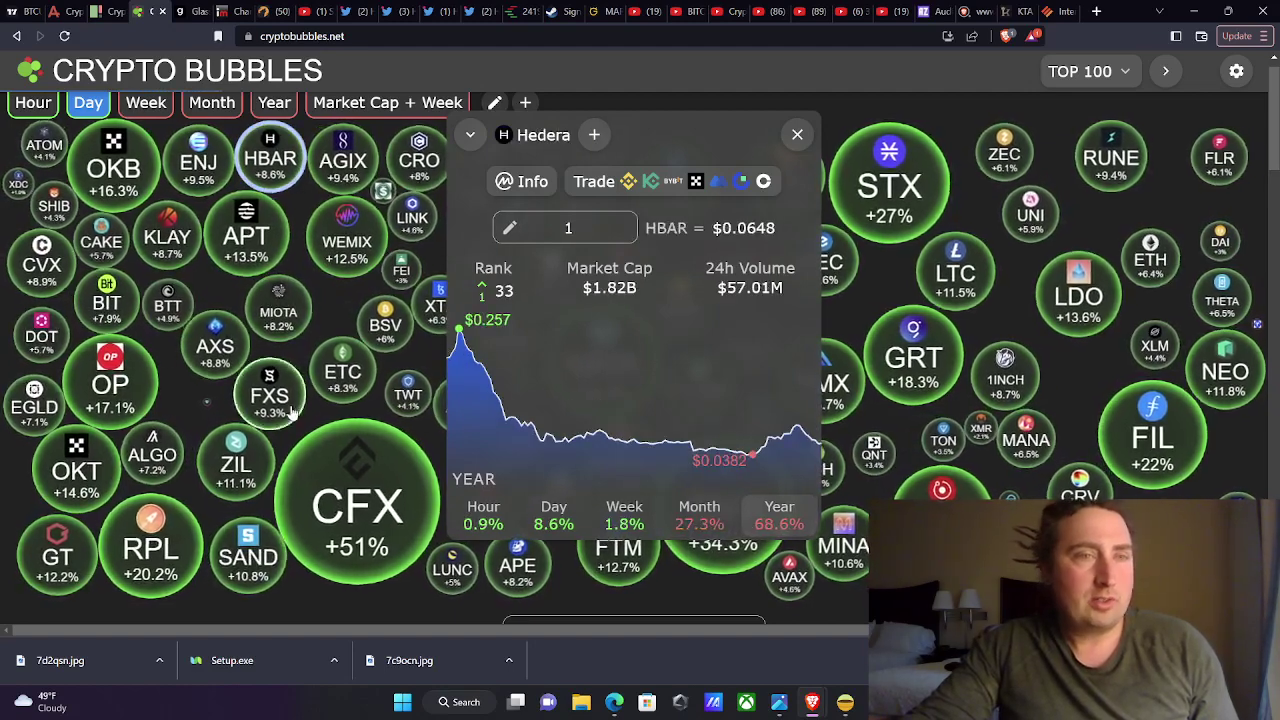
left_click(797, 134)
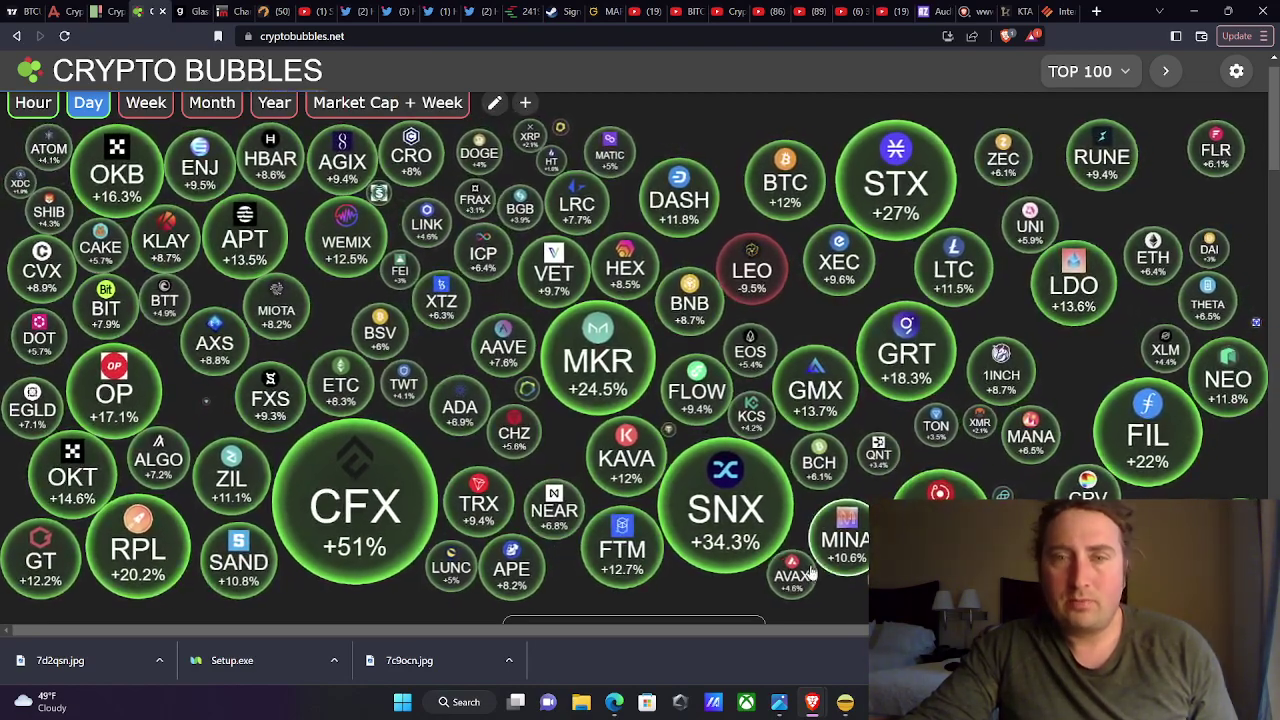
left_click(676, 178)
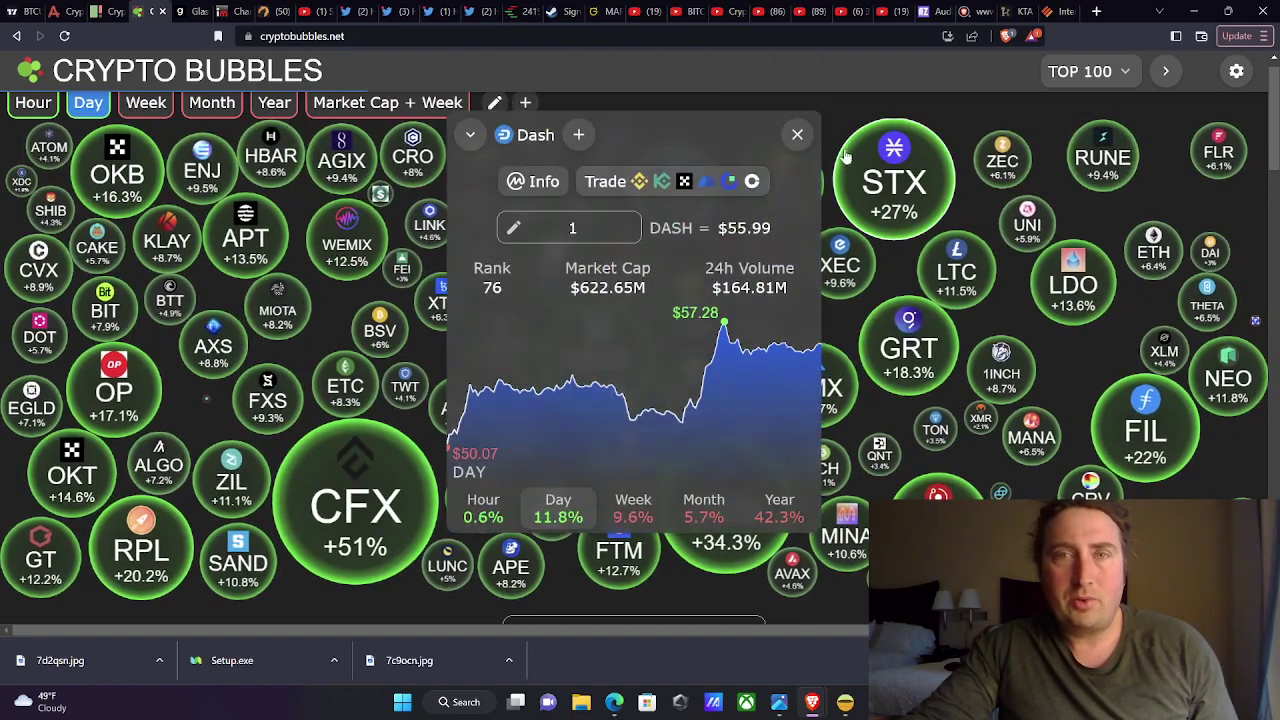
left_click(340, 315)
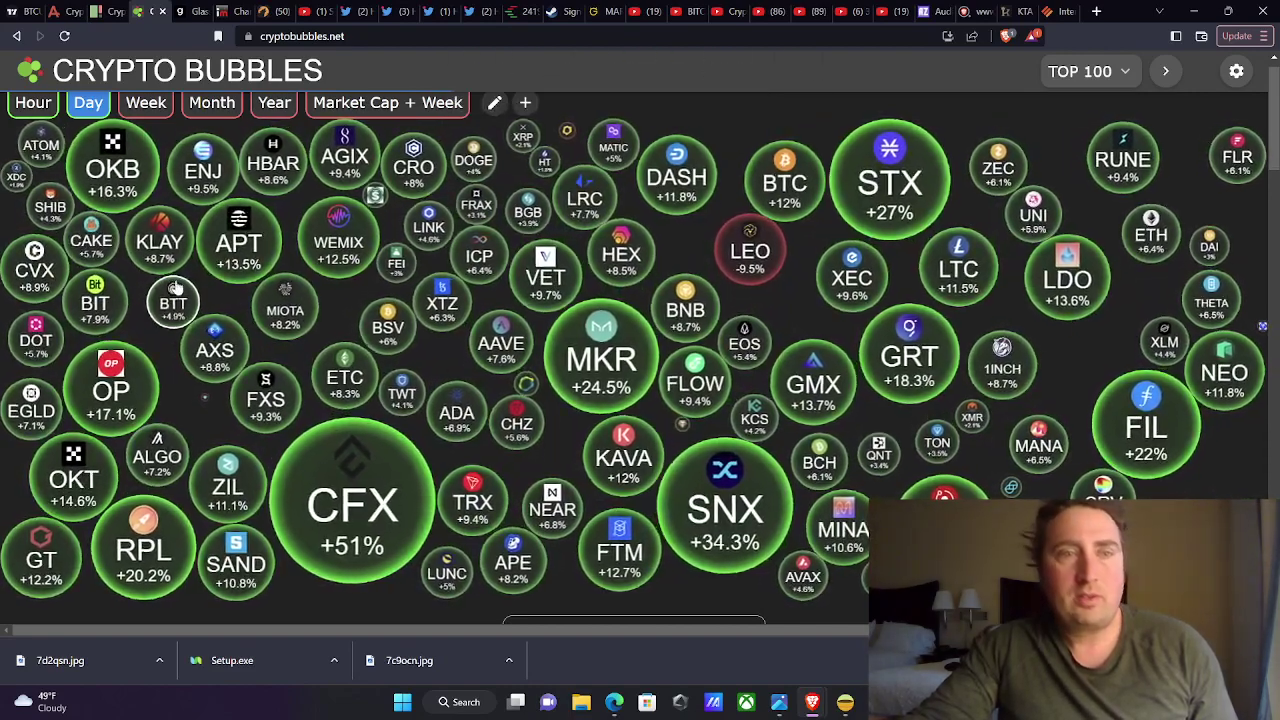
left_click(228, 487)
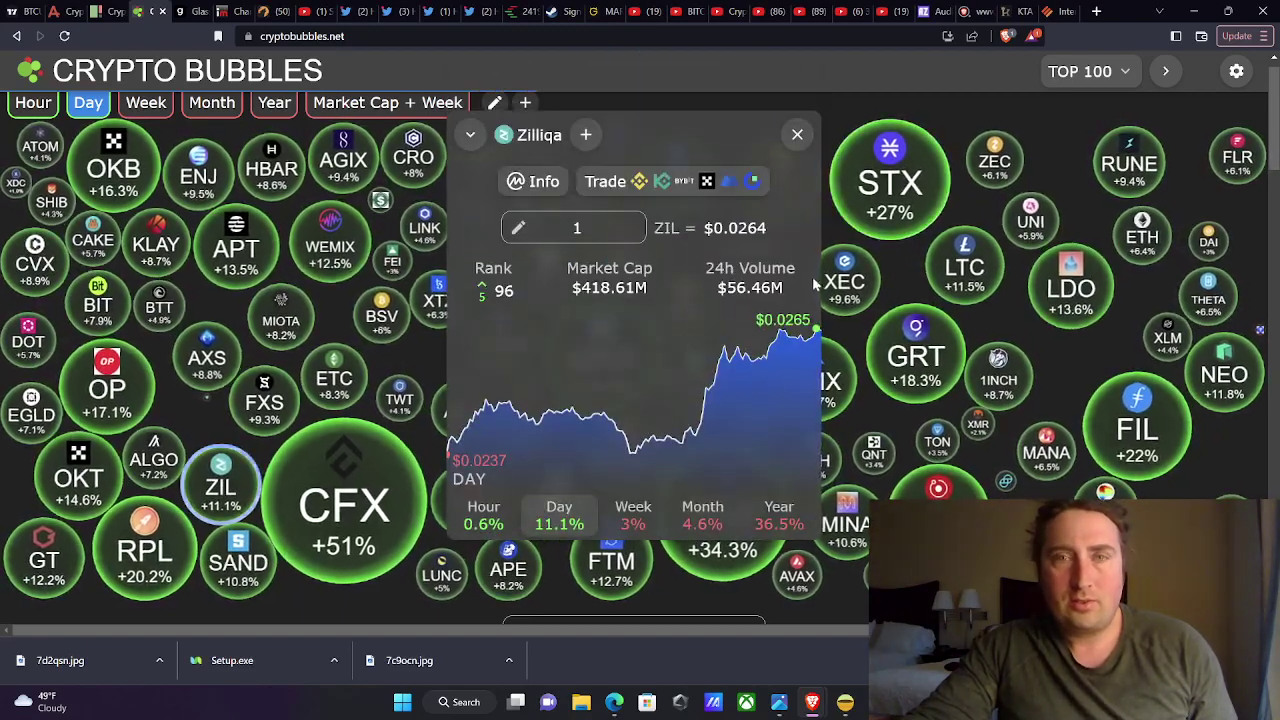
left_click(797, 134)
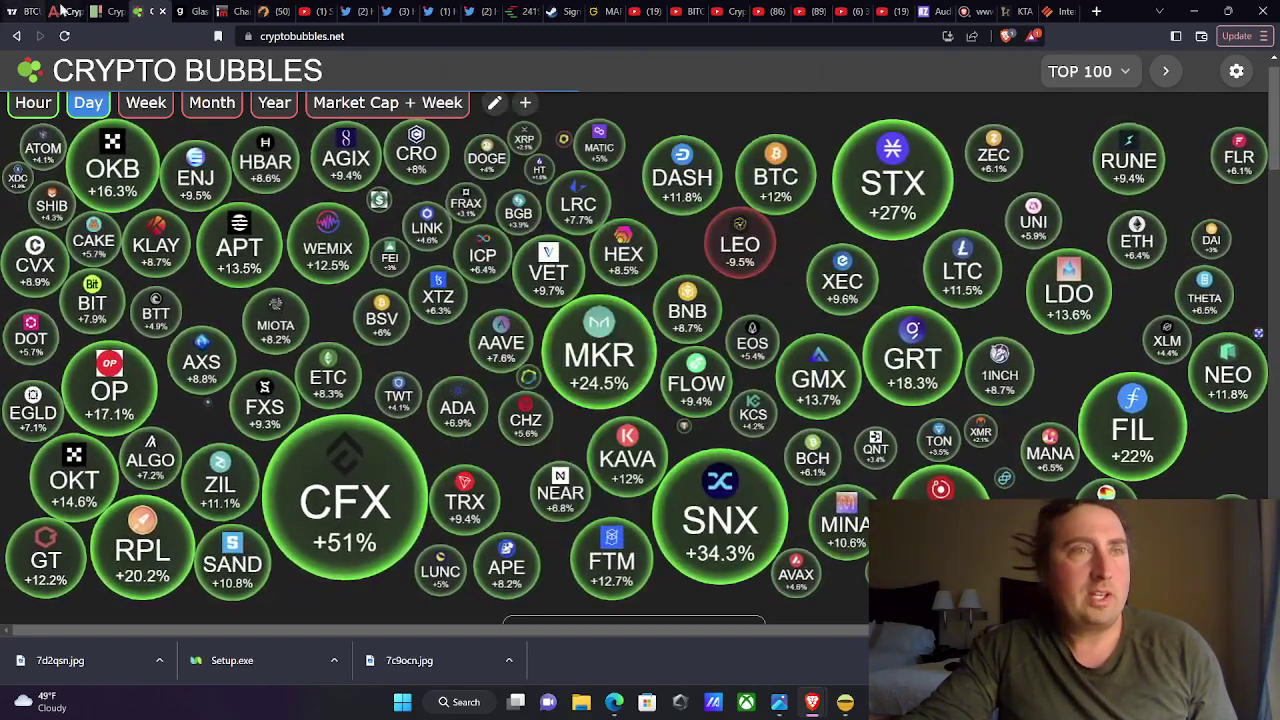
Step: Switch to the alternative.me Fear & Greed Index, reading 49 (Neutral) today
left_click(68, 12)
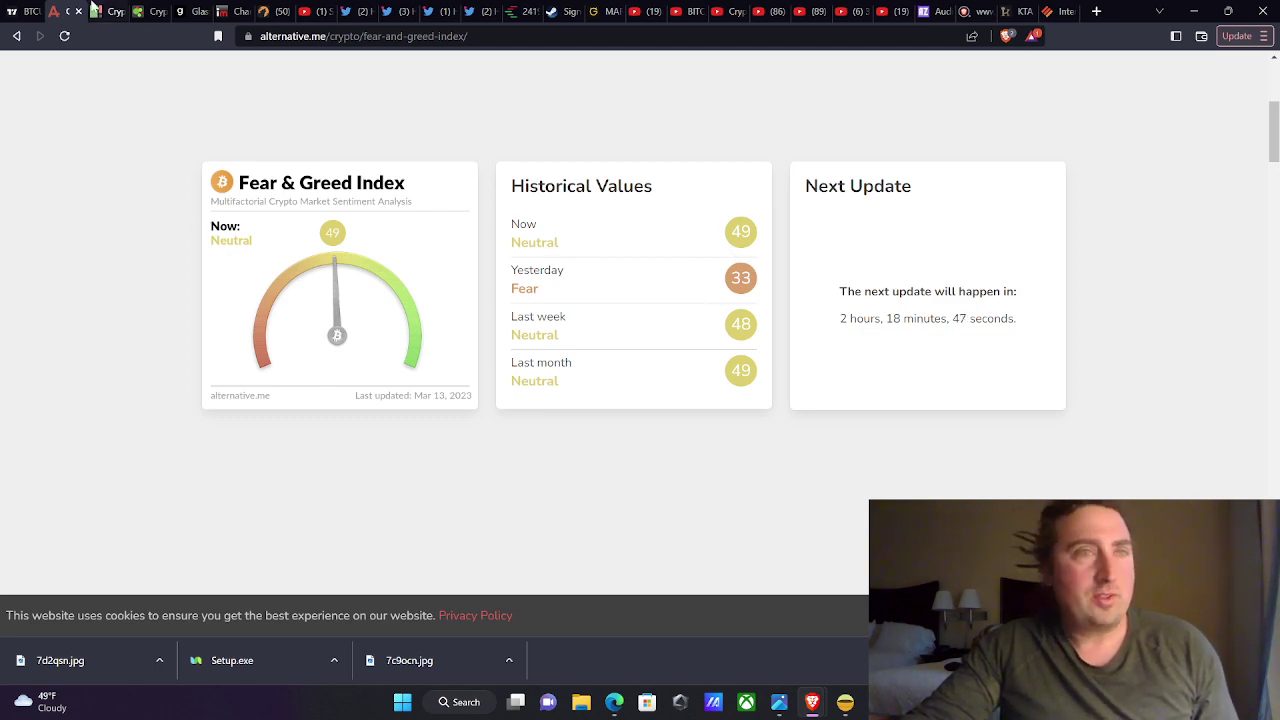
Step: Bring up TradingView's Binance BTC/USDT 4h chart near 24,095 and scroll along it
left_click(22, 14)
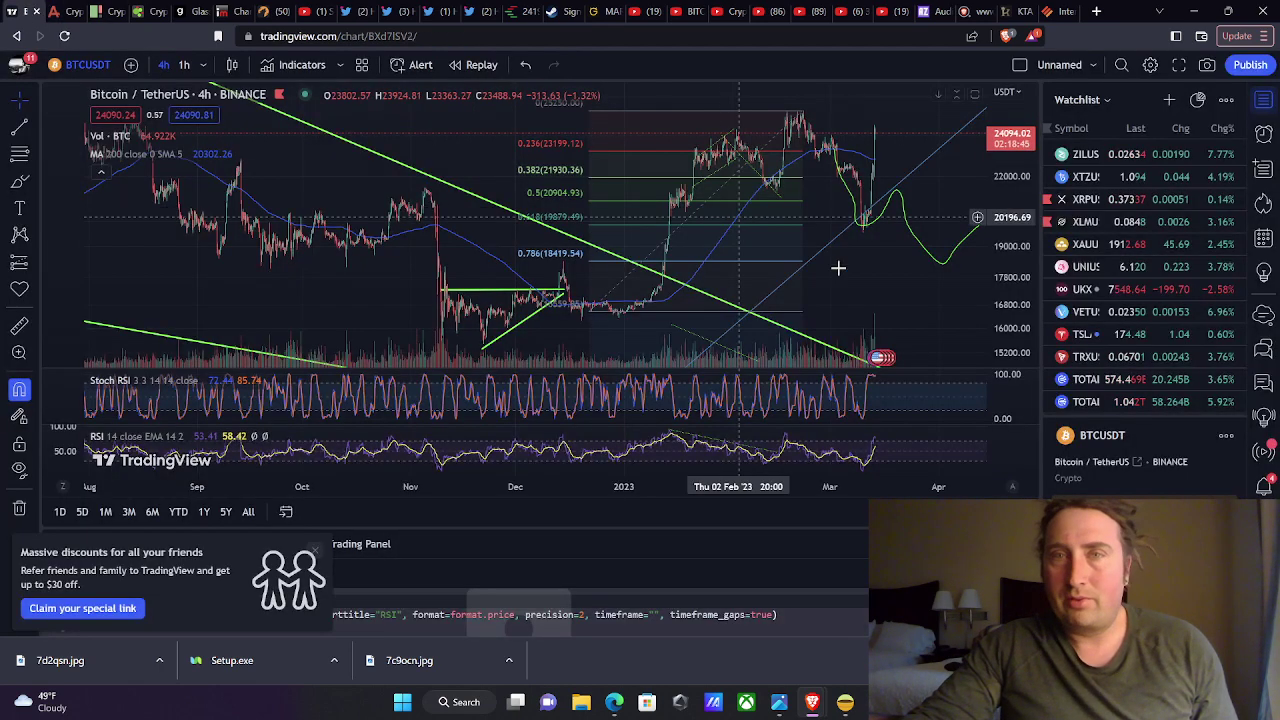
scroll(840, 150, "right", 3)
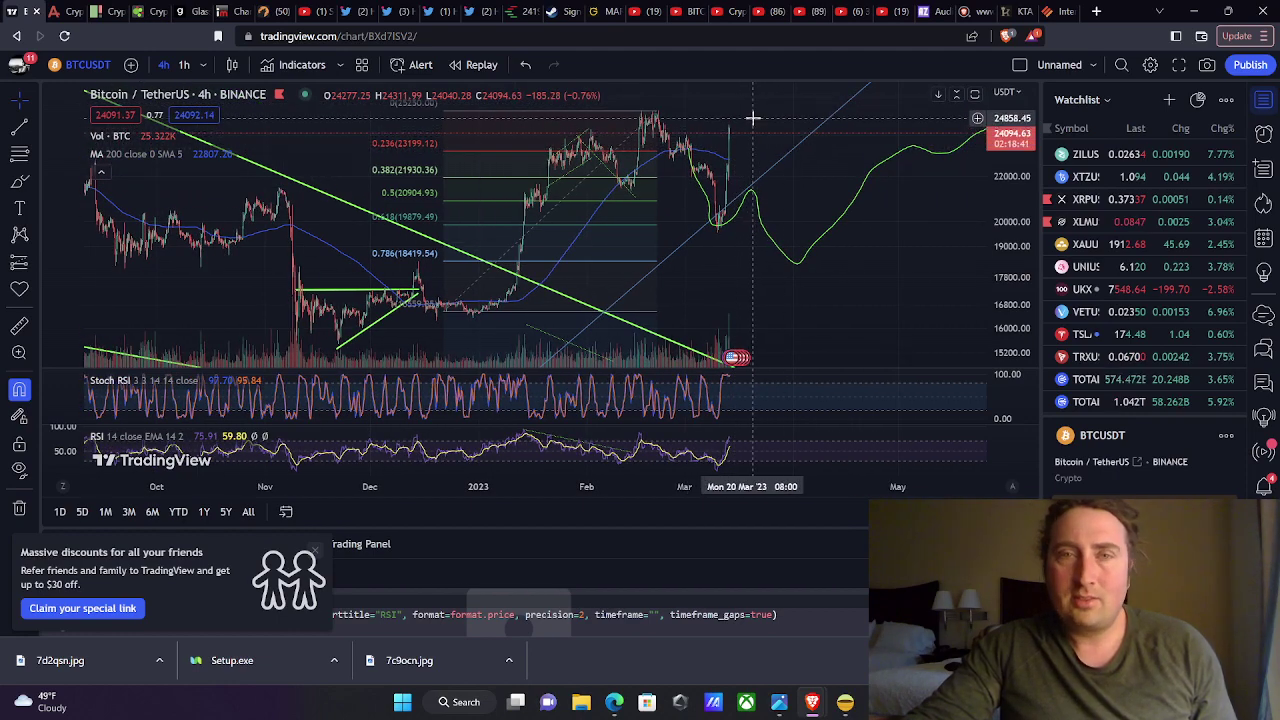
scroll(730, 110, "right", 2)
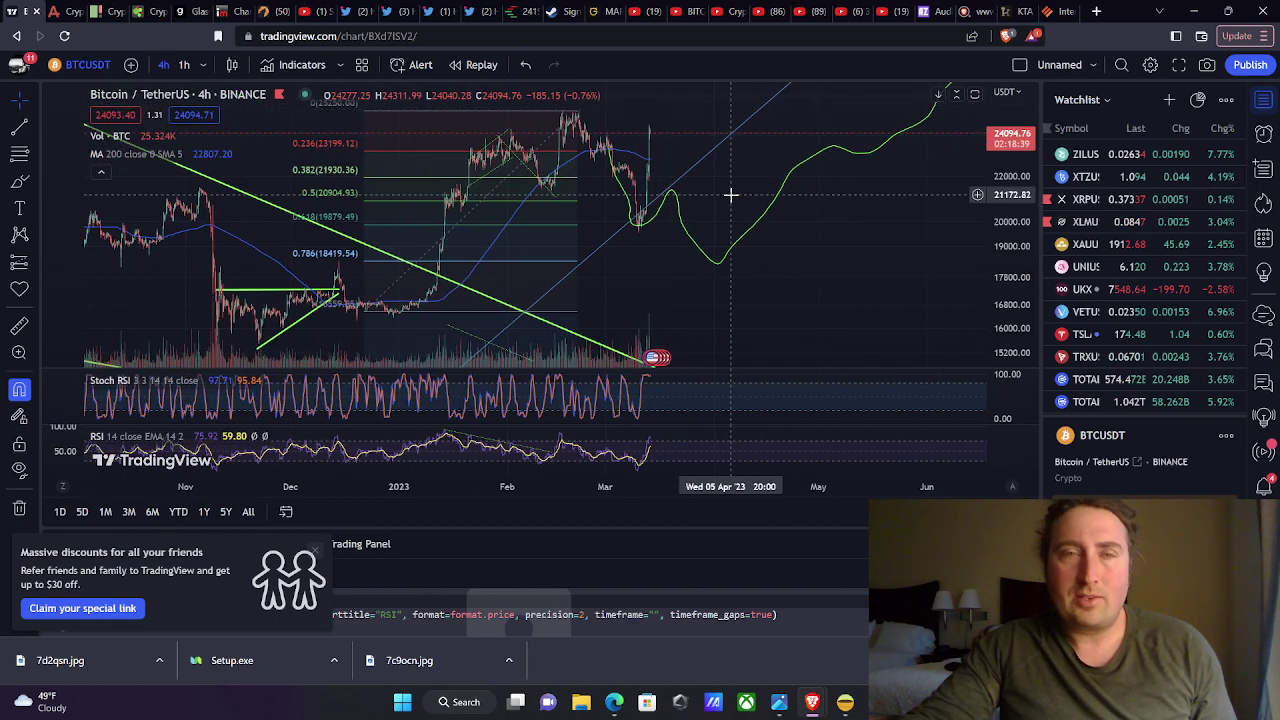
scroll(731, 200, "left", 3)
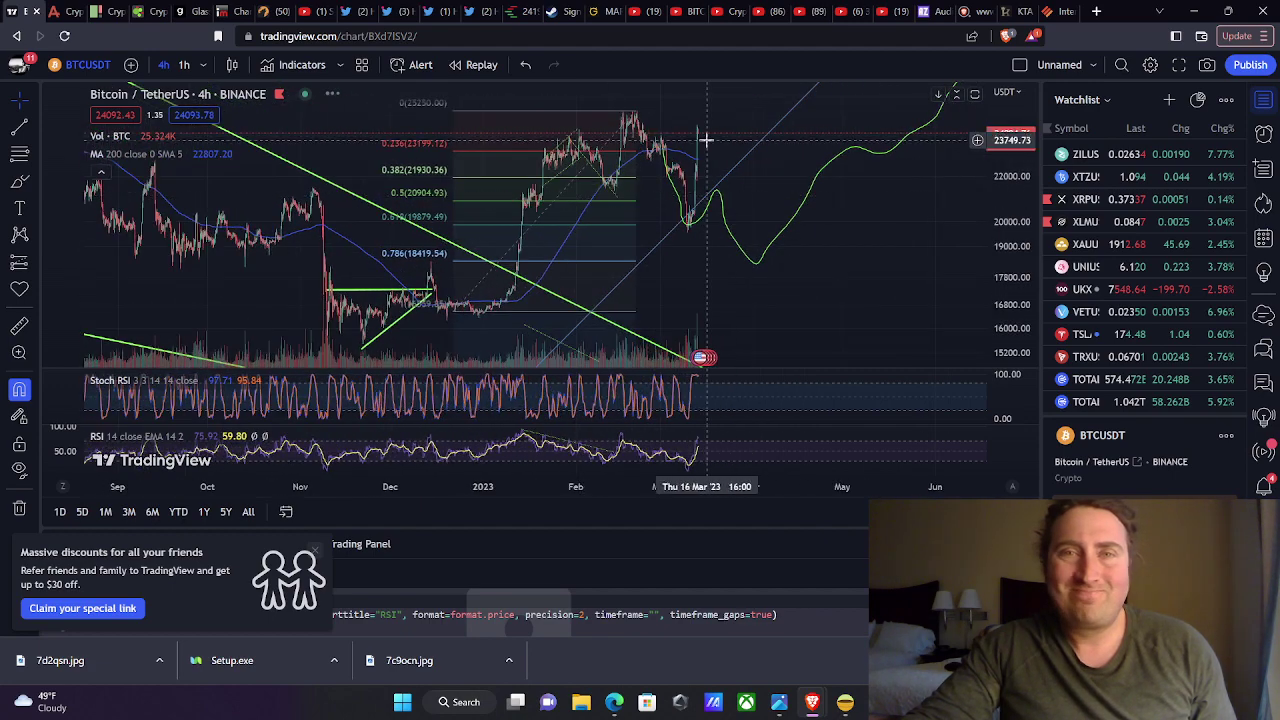
scroll(737, 114, "right", 2)
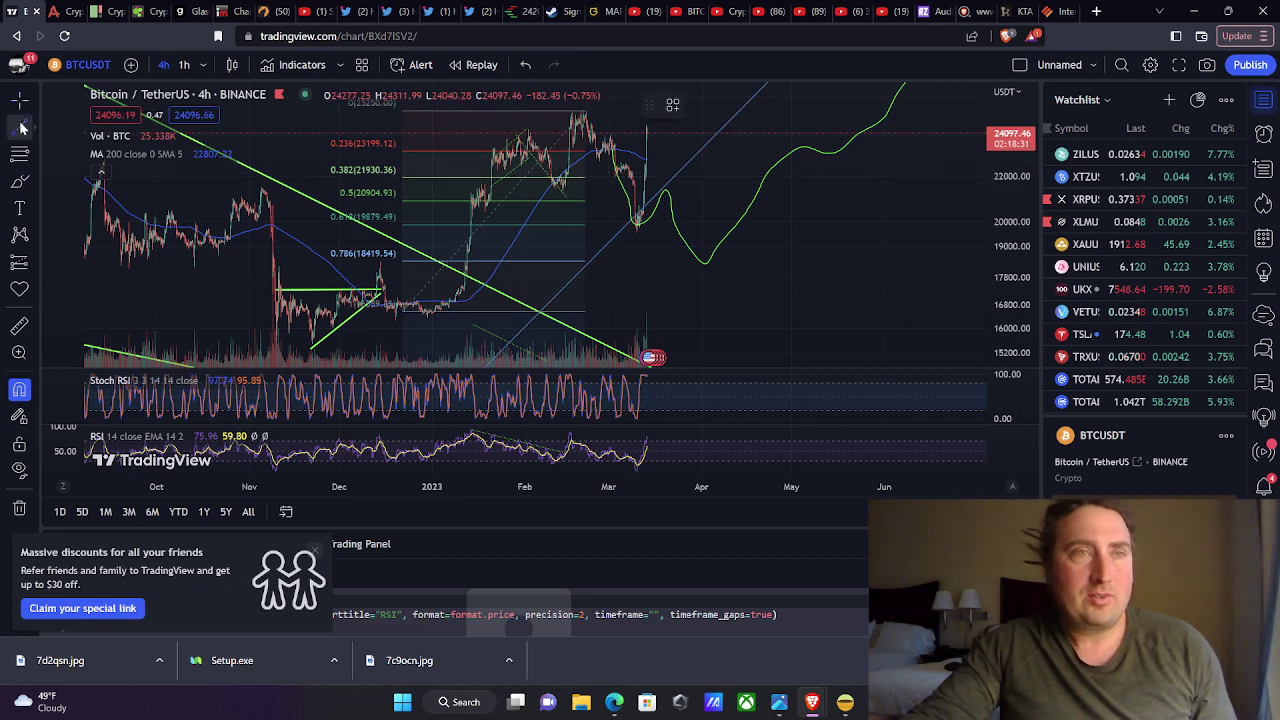
Step: Sketch green brush strokes over the projected path, then delete them all
left_click(19, 186)
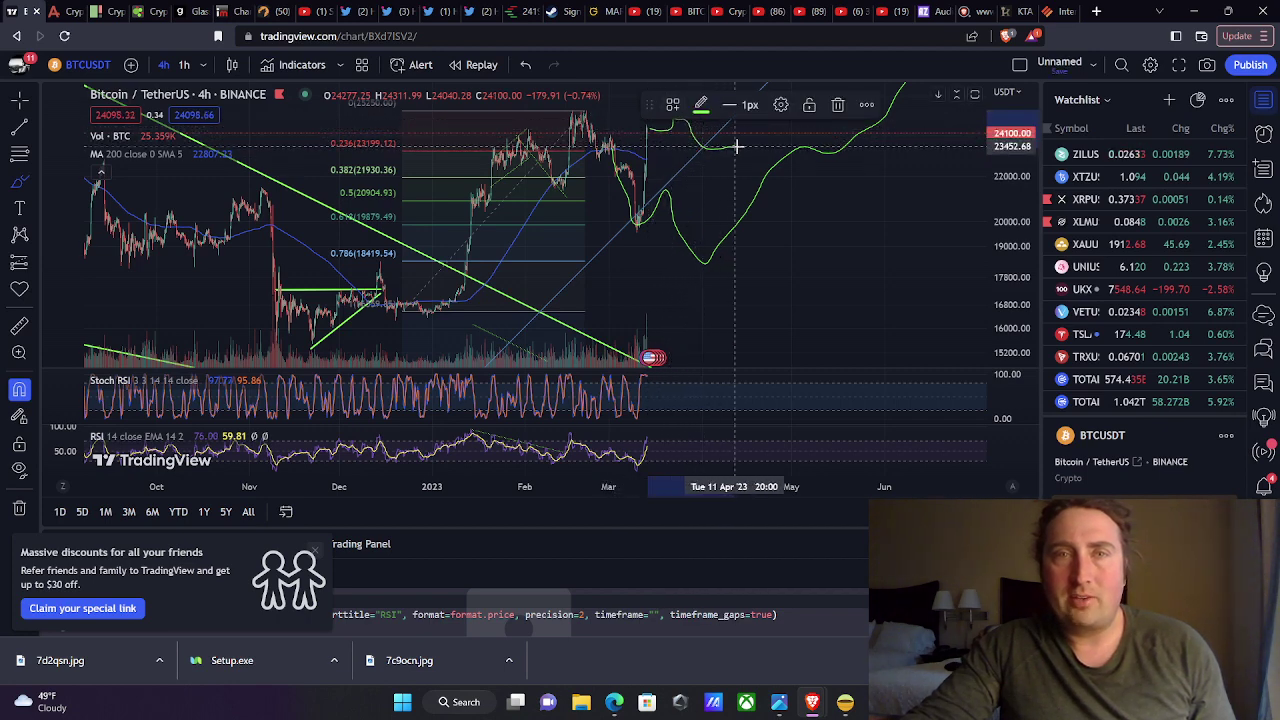
left_click_drag(788, 128, 820, 121)
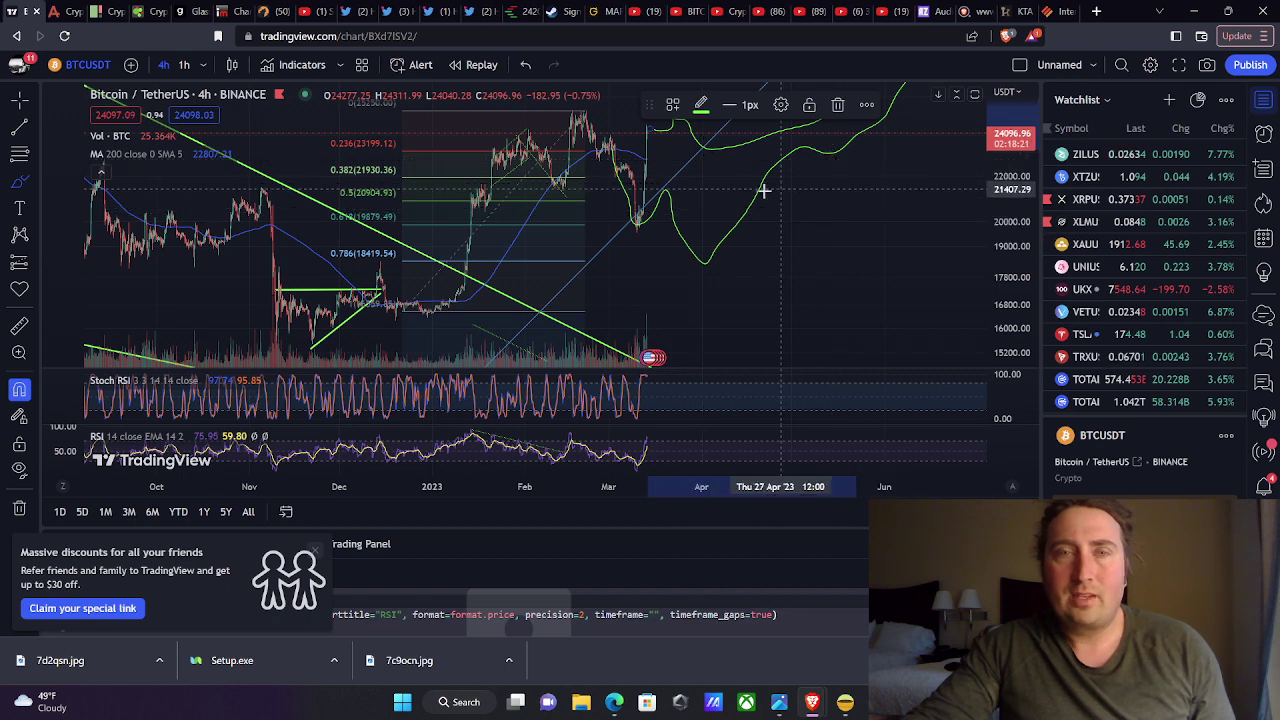
key("Delete")
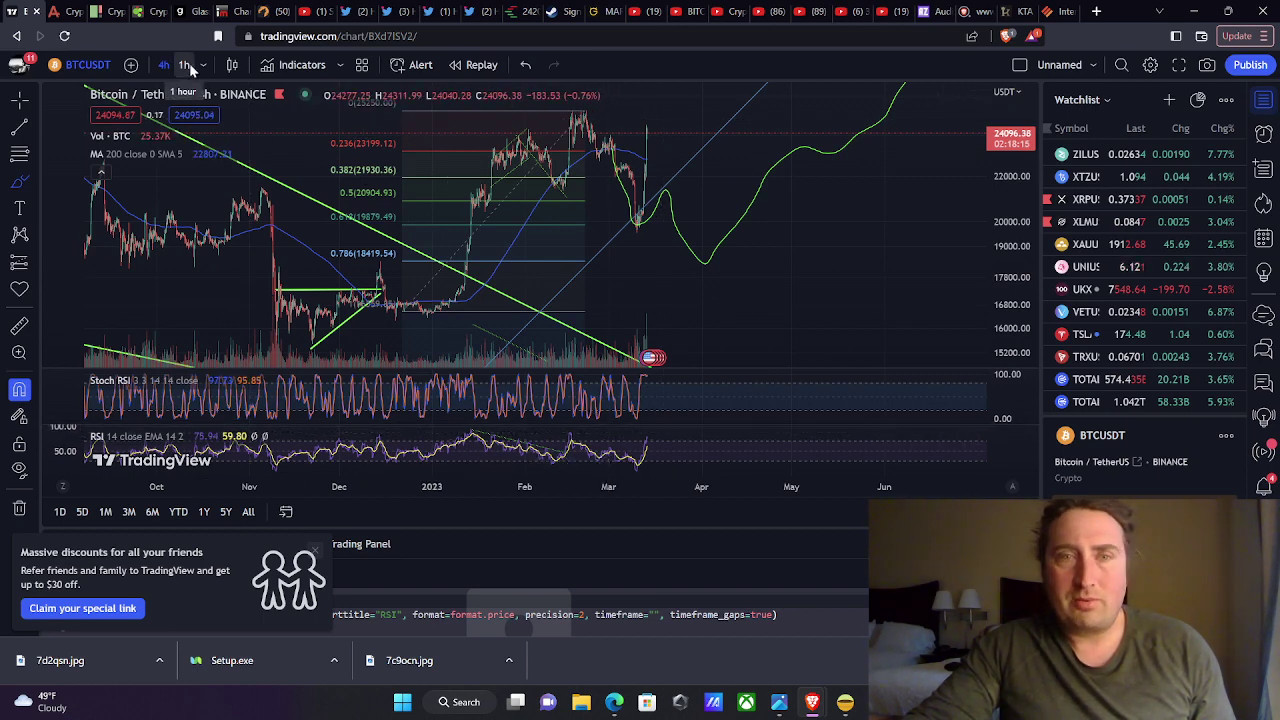
scroll(610, 334, "up", 2)
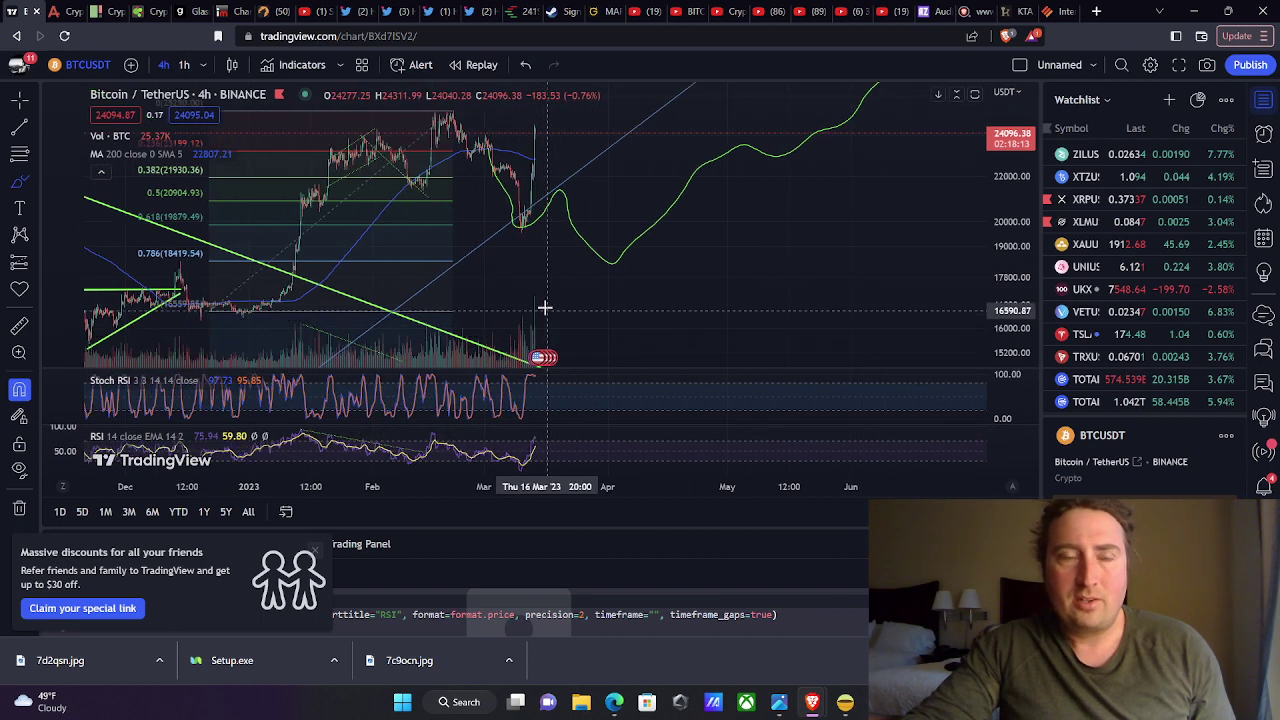
left_click_drag(509, 288, 673, 302)
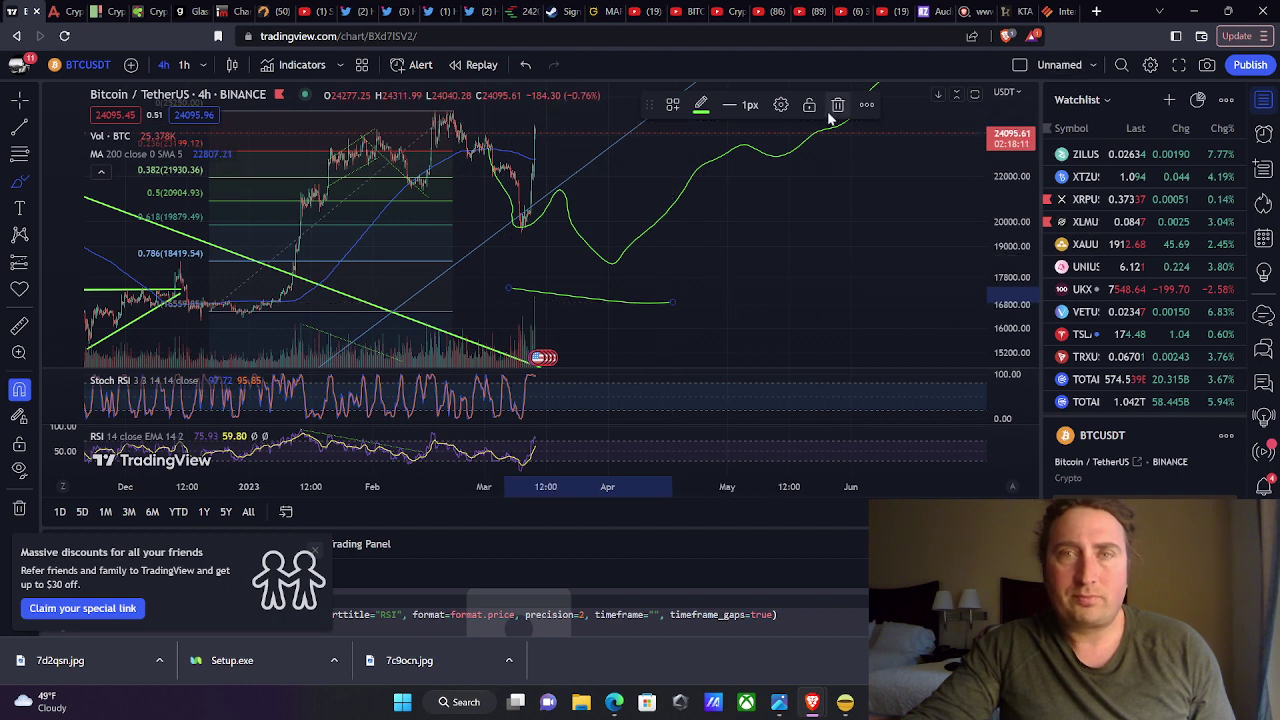
key("Delete")
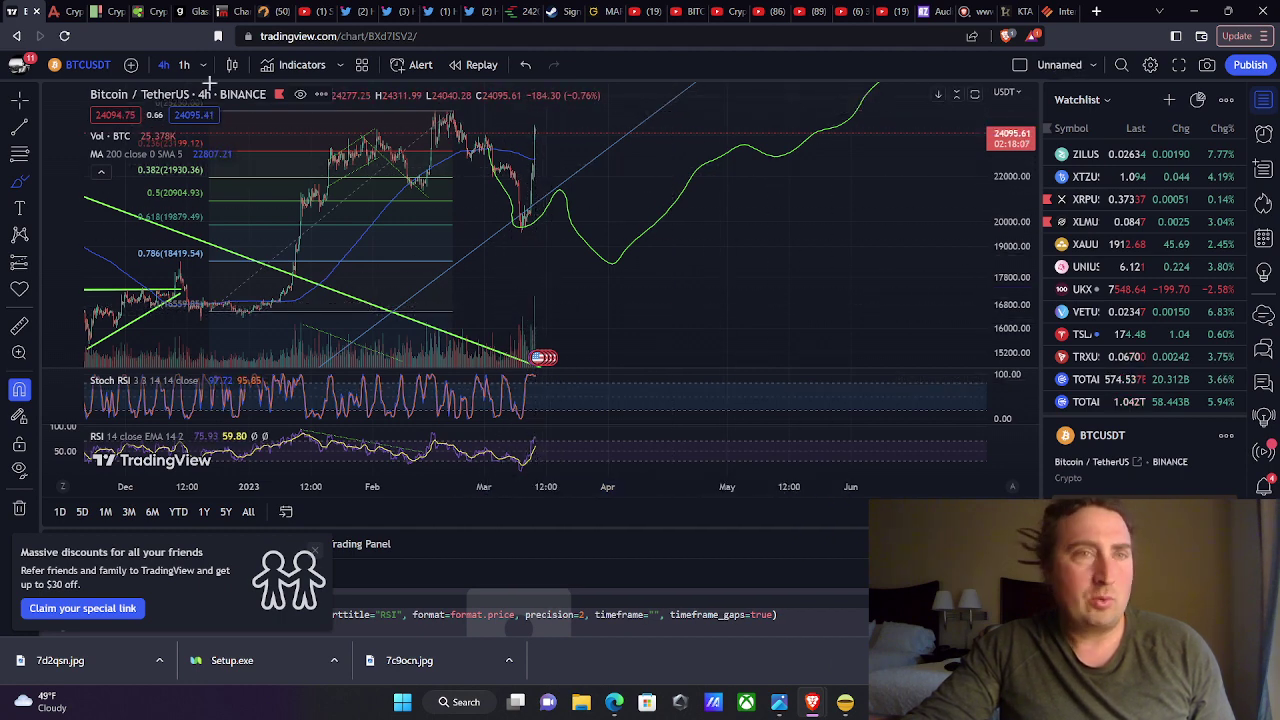
left_click(541, 137)
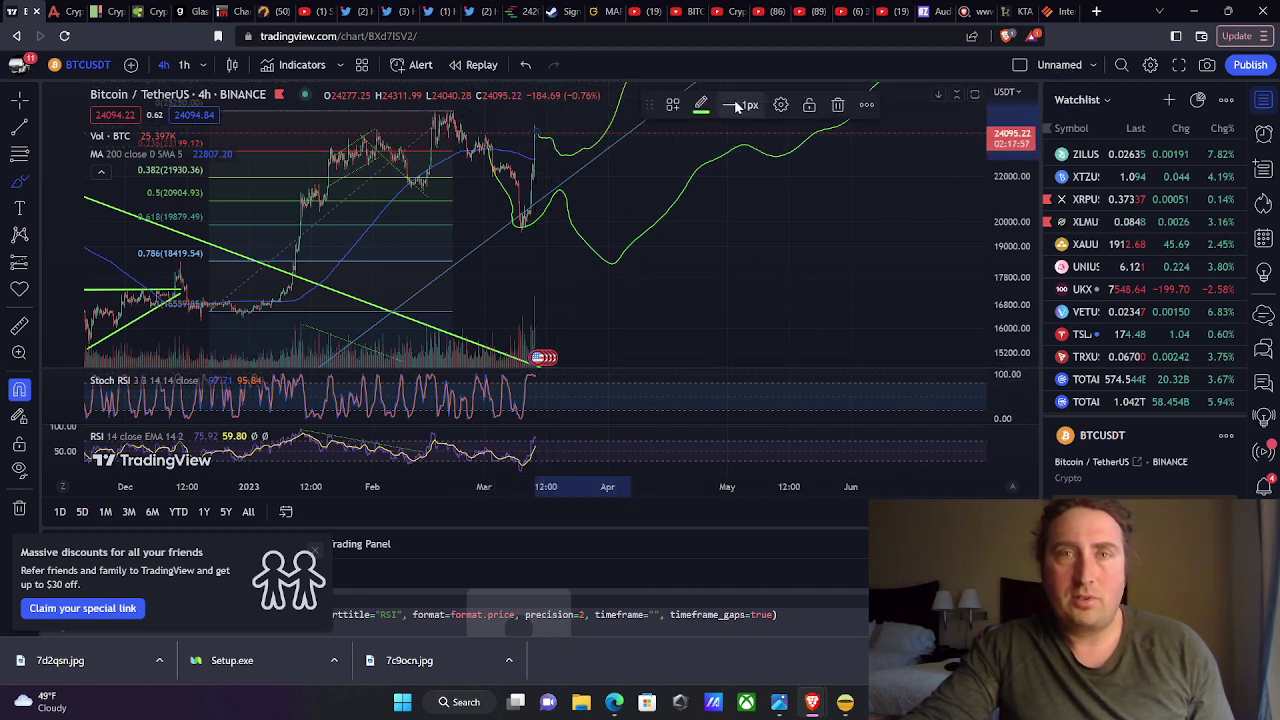
left_click(838, 108)
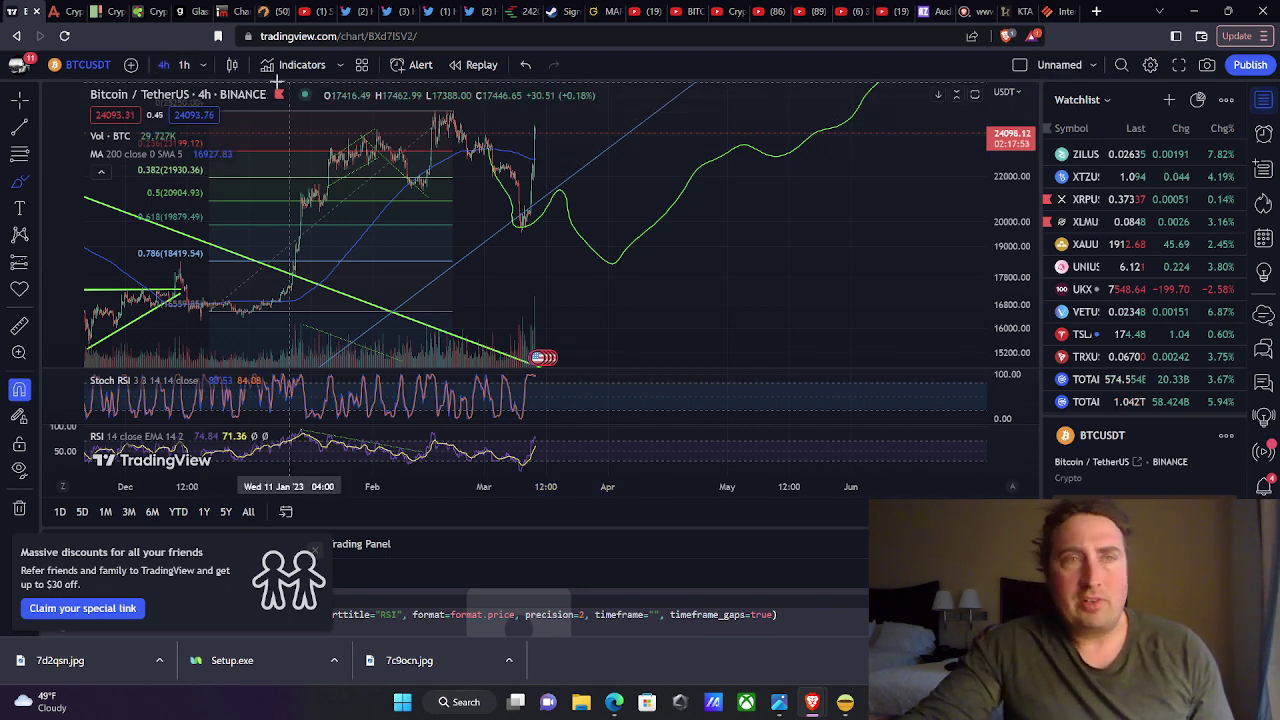
Step: Set the BTC/USDT chart to 1 day, then sketch and delete a green freehand line
left_click(205, 66)
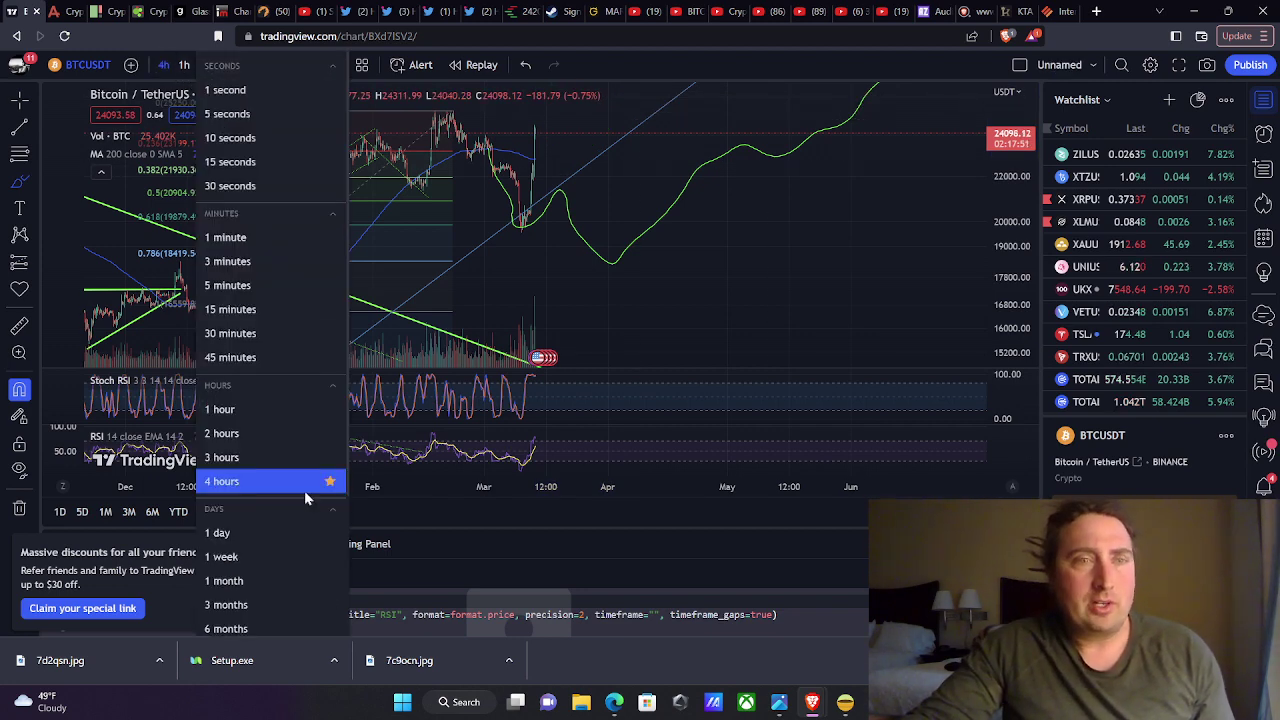
left_click(233, 529)
scroll(371, 334, "up", 3)
left_click_drag(482, 328, 656, 339)
left_click_drag(738, 339, 830, 326)
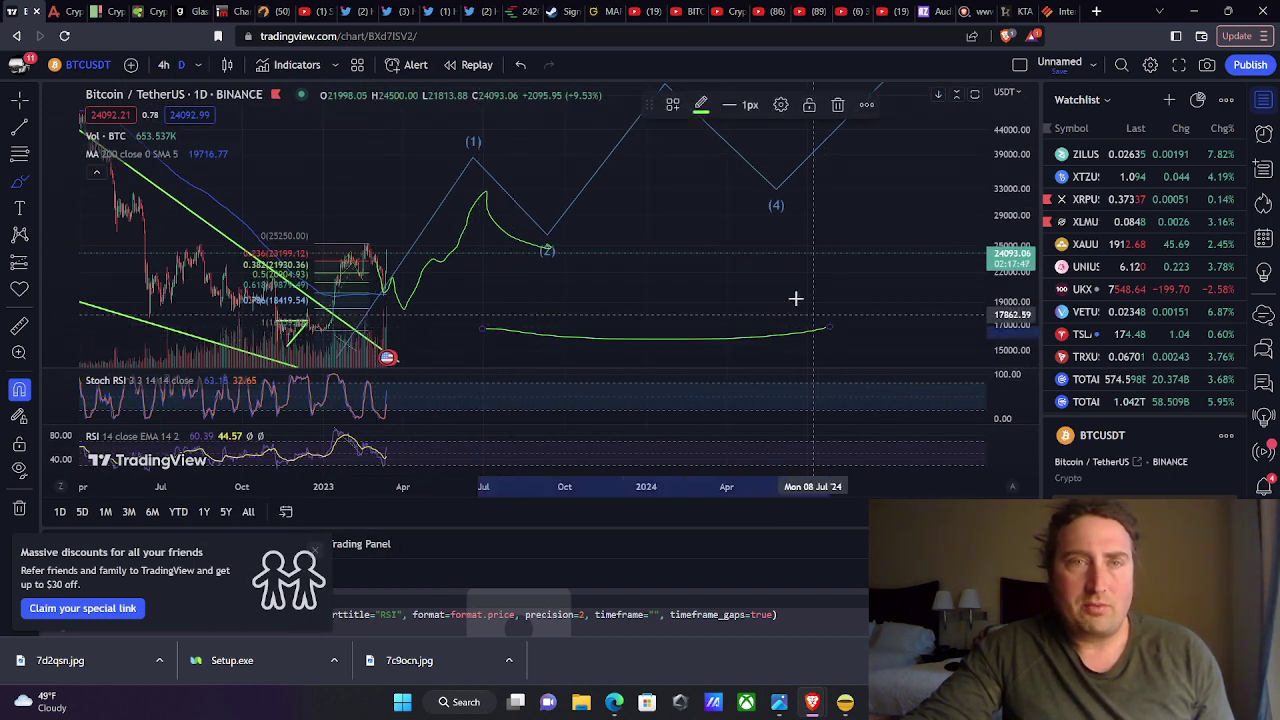
left_click(838, 106)
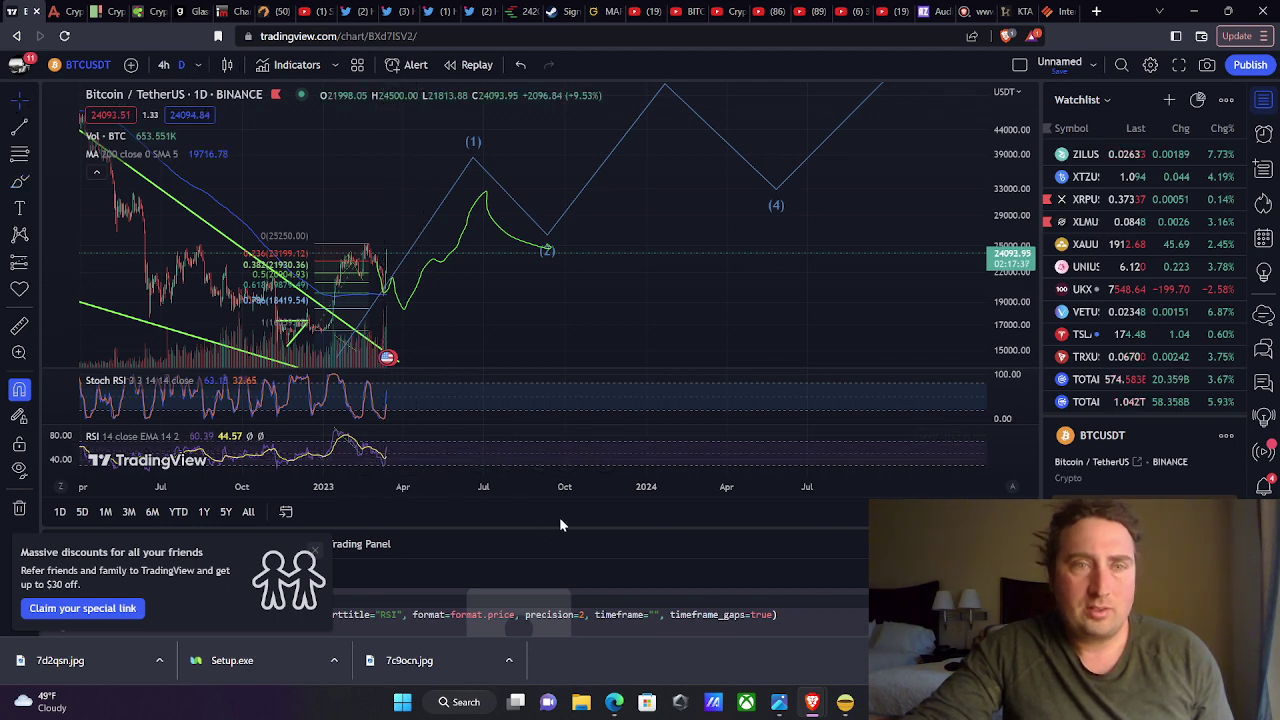
Step: Inspect the Stoch RSI settings (K 3, D 3, lengths 14), then enlarge and restore the pane
double_click(395, 400)
left_click(749, 506)
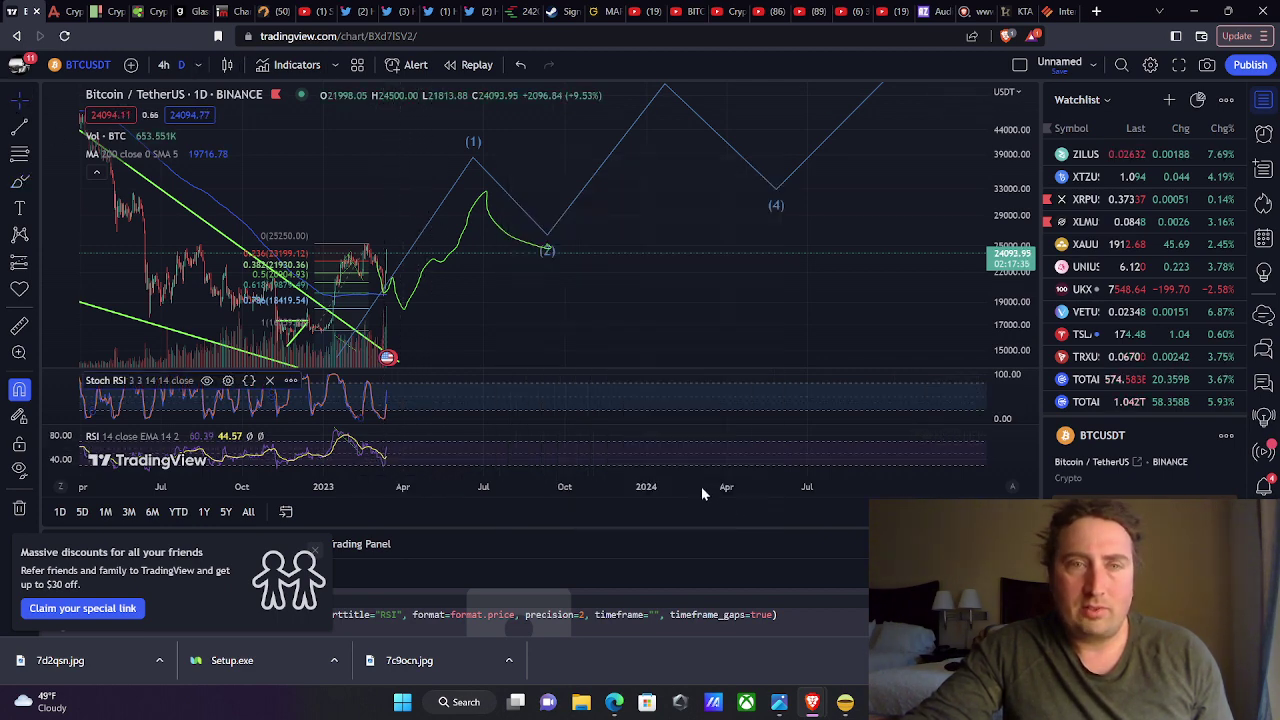
double_click(434, 395)
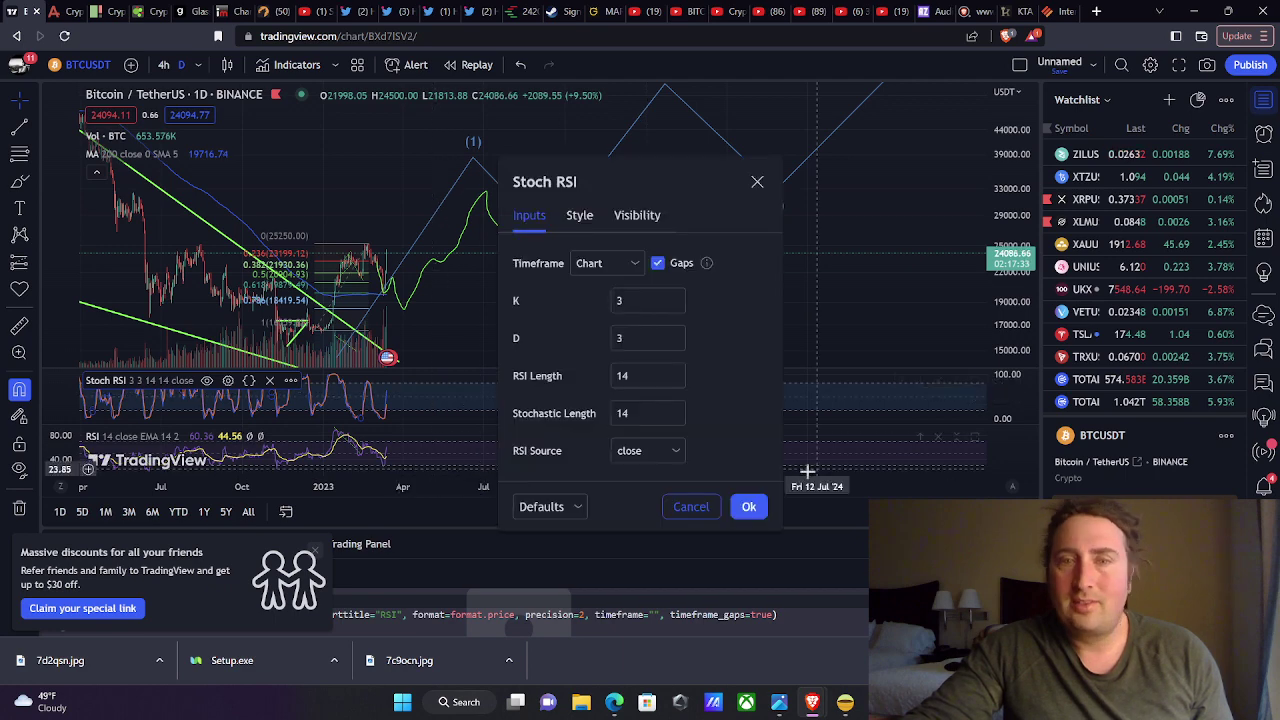
left_click(749, 506)
double_click(560, 403)
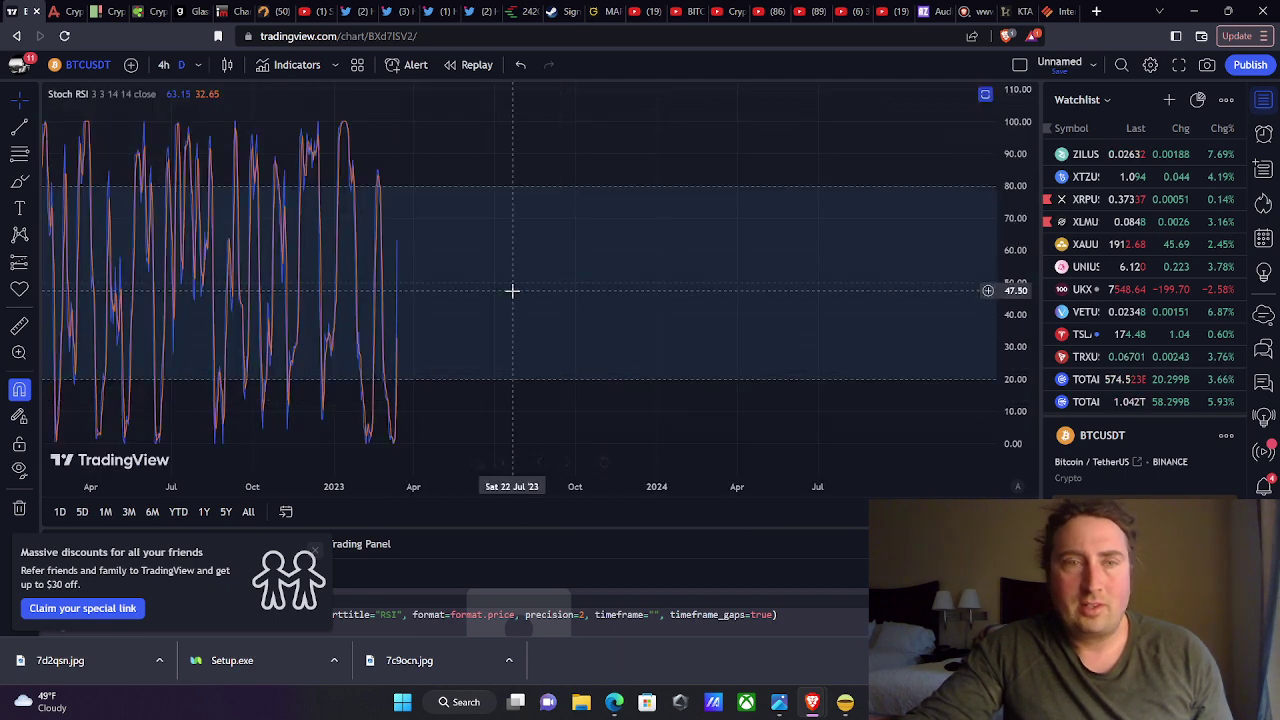
double_click(436, 439)
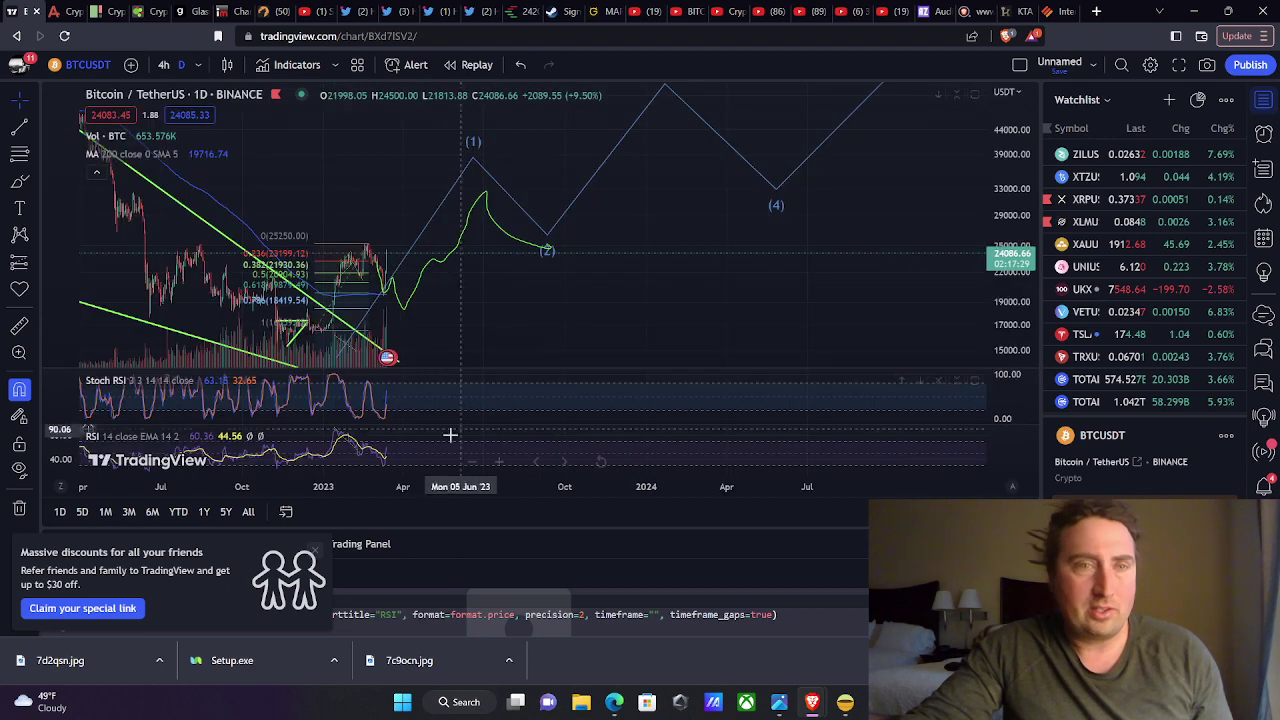
Step: Switch to the 1-week timeframe and review the enlarged Stoch RSI pane's 2021–2023 swings
left_click(199, 65)
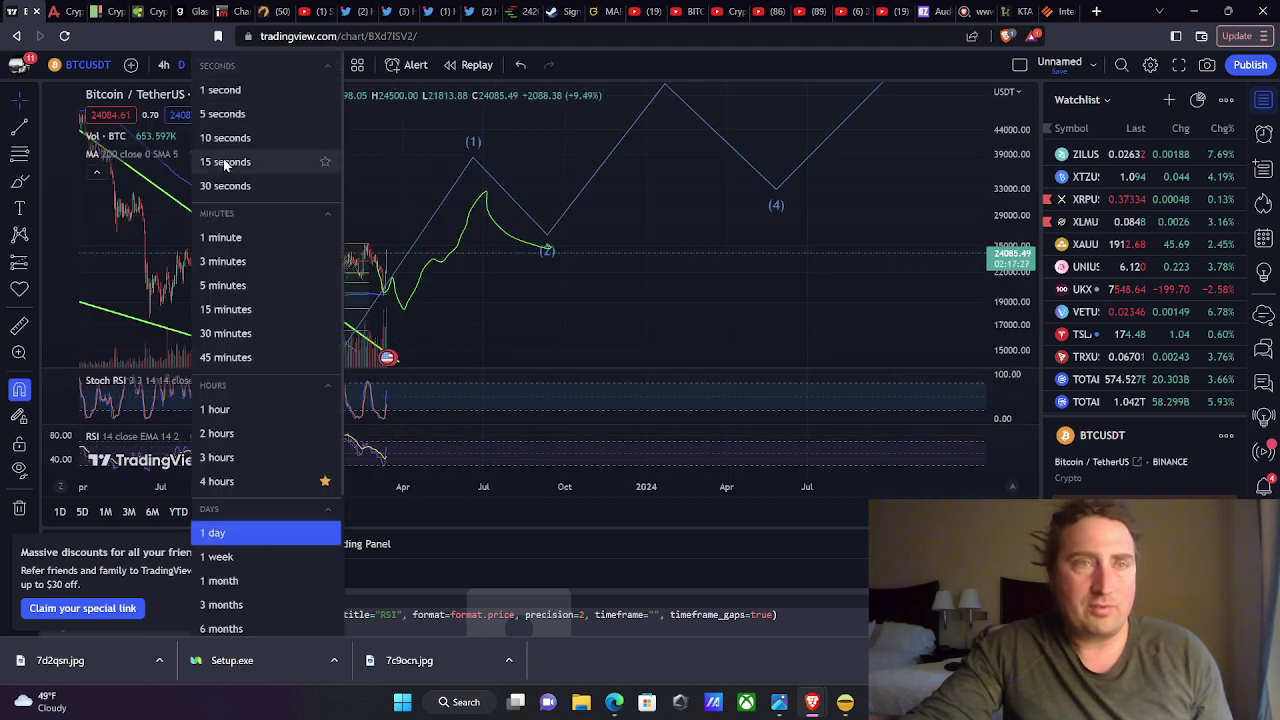
left_click(260, 555)
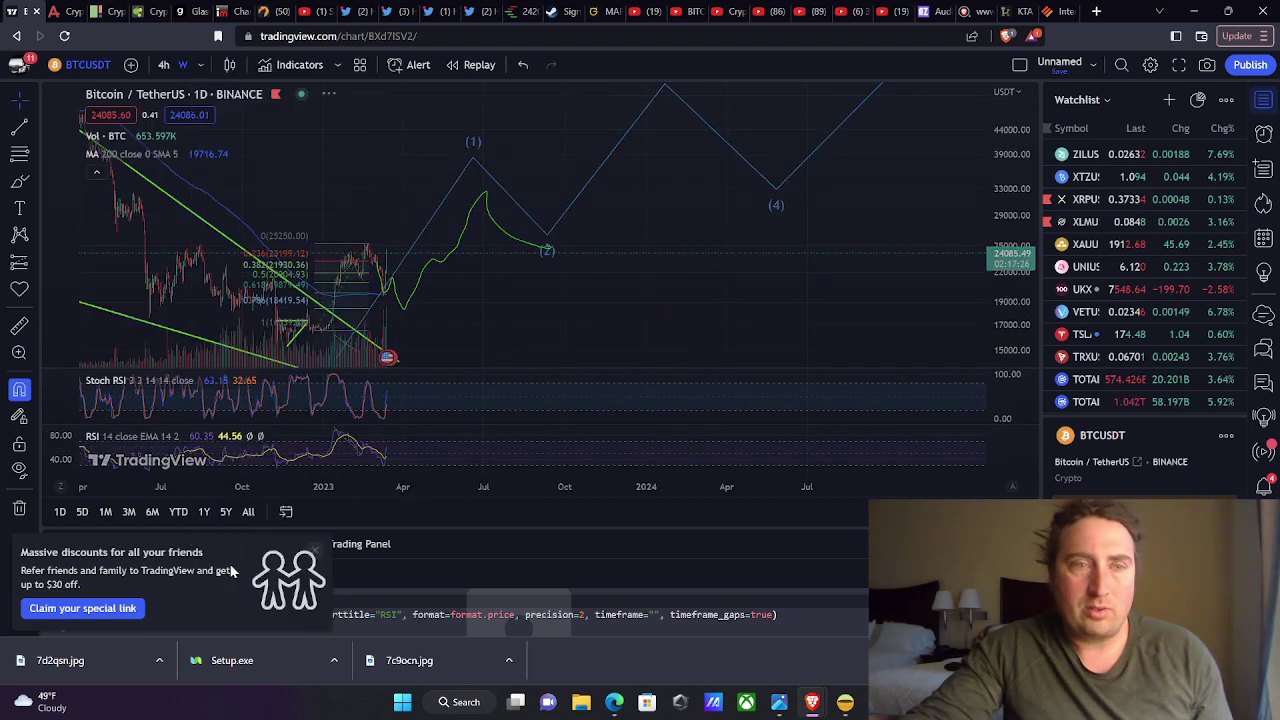
double_click(411, 395)
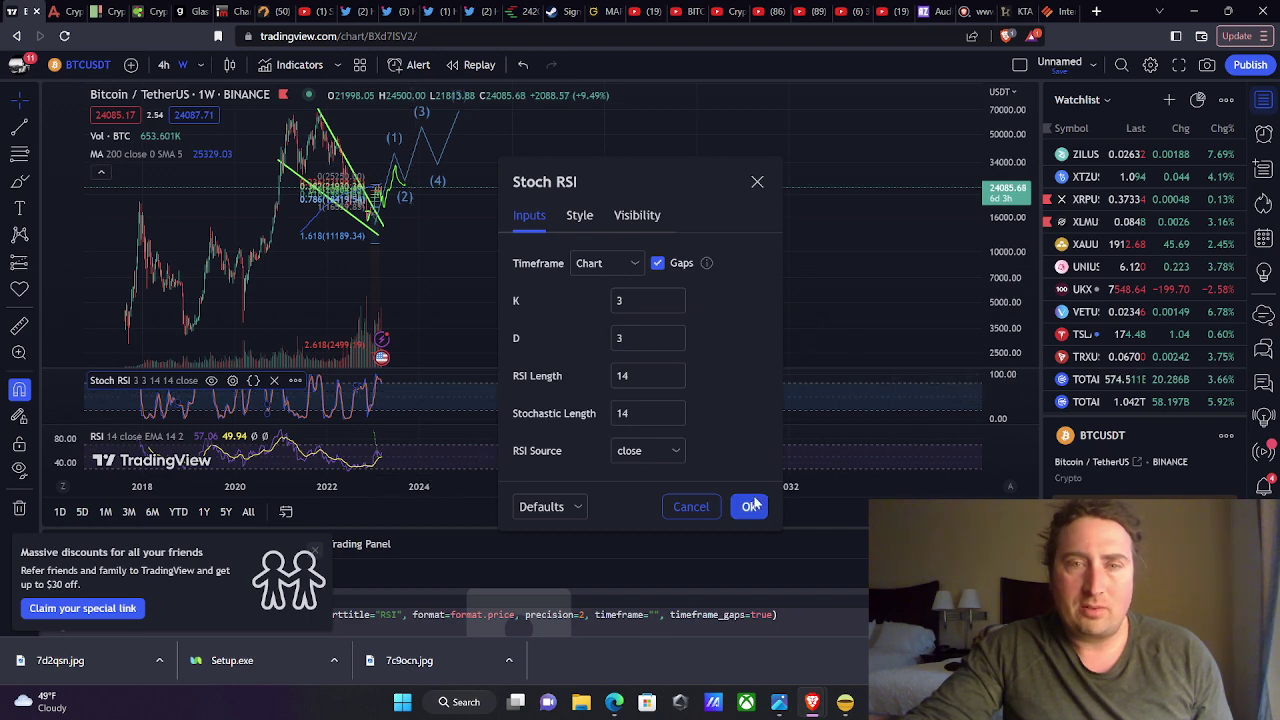
left_click(750, 506)
double_click(401, 393)
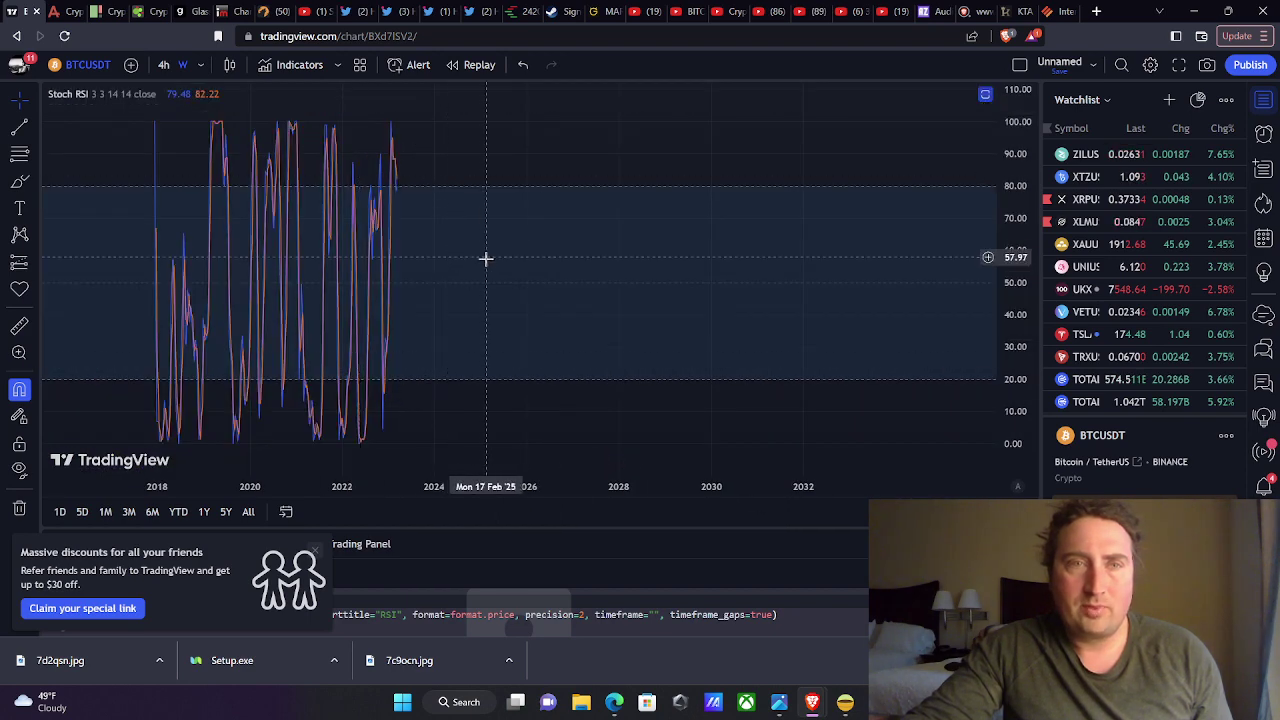
left_click_drag(486, 260, 600, 298)
scroll(620, 285, "up", 5)
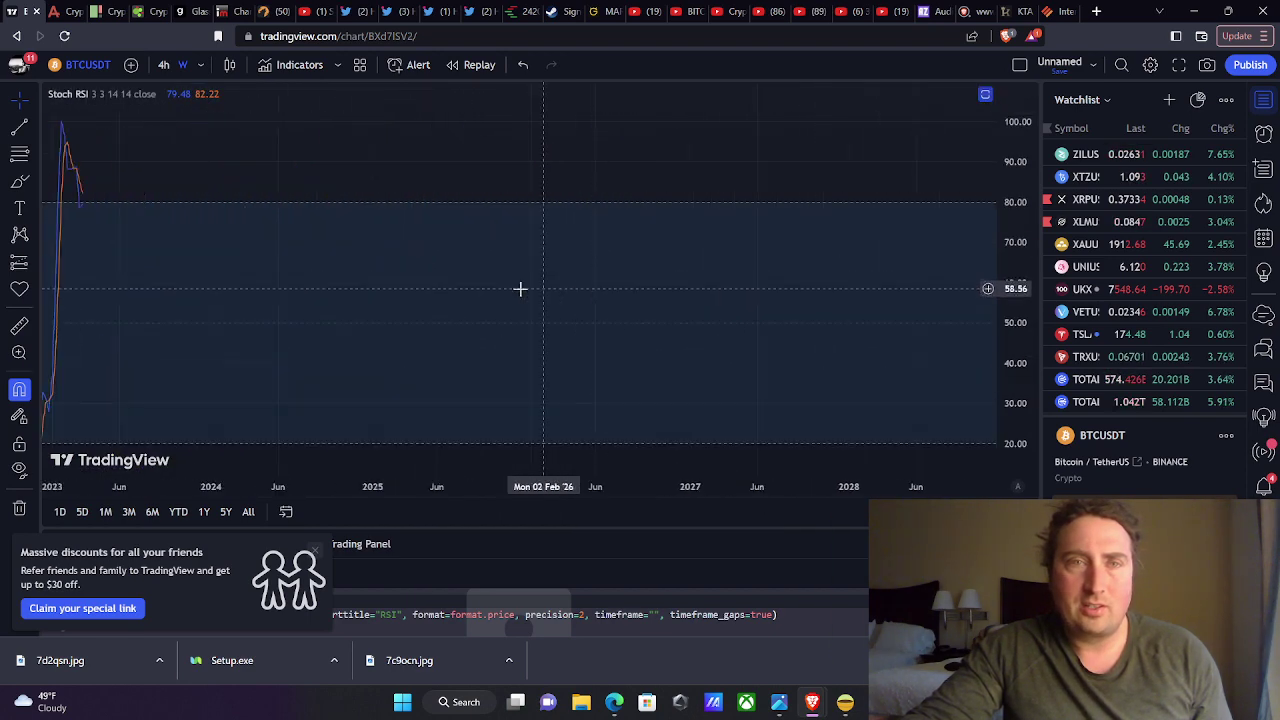
left_click_drag(477, 286, 980, 289)
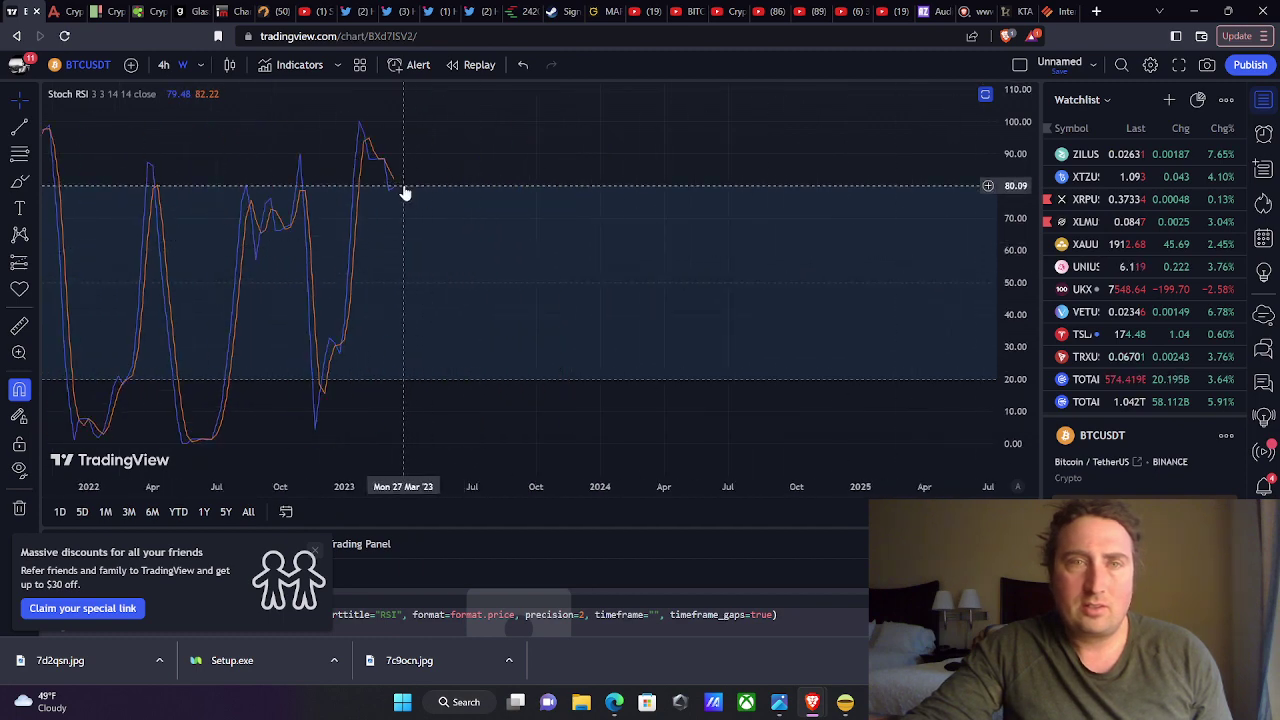
double_click(480, 258)
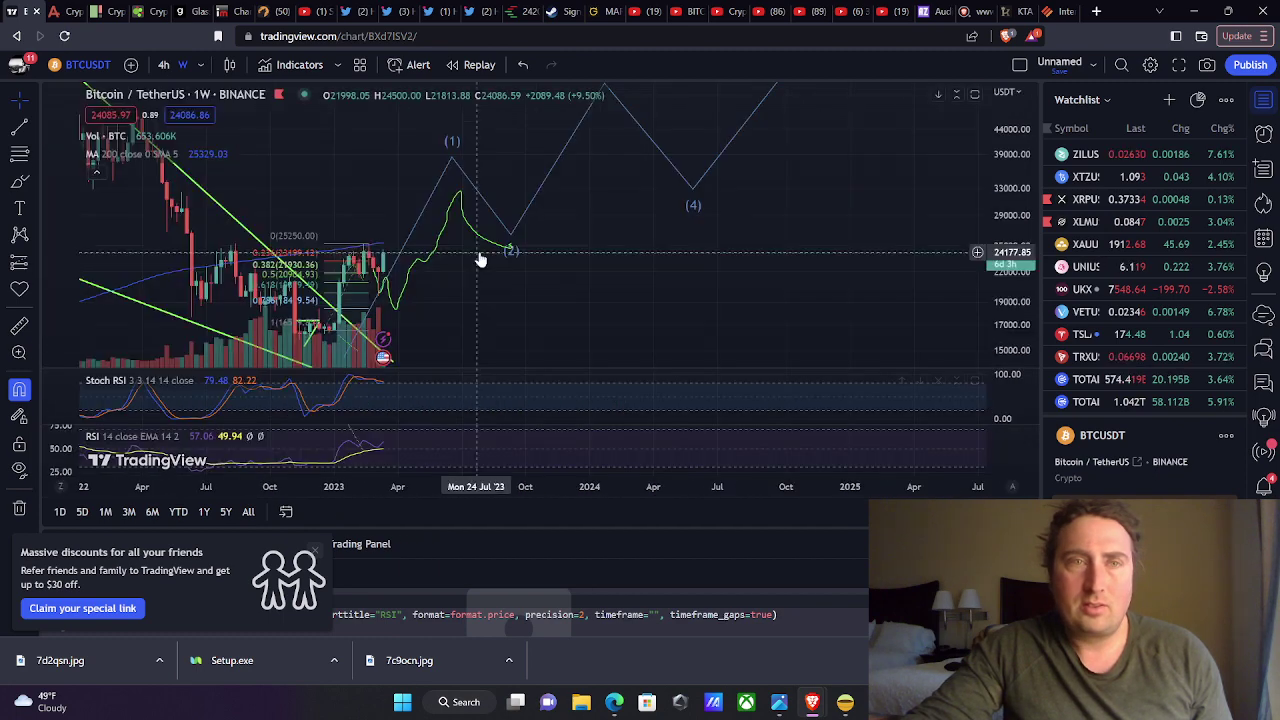
Step: Enlarge and pan the RSI 14 pane, check its settings, and restore the full chart
double_click(417, 444)
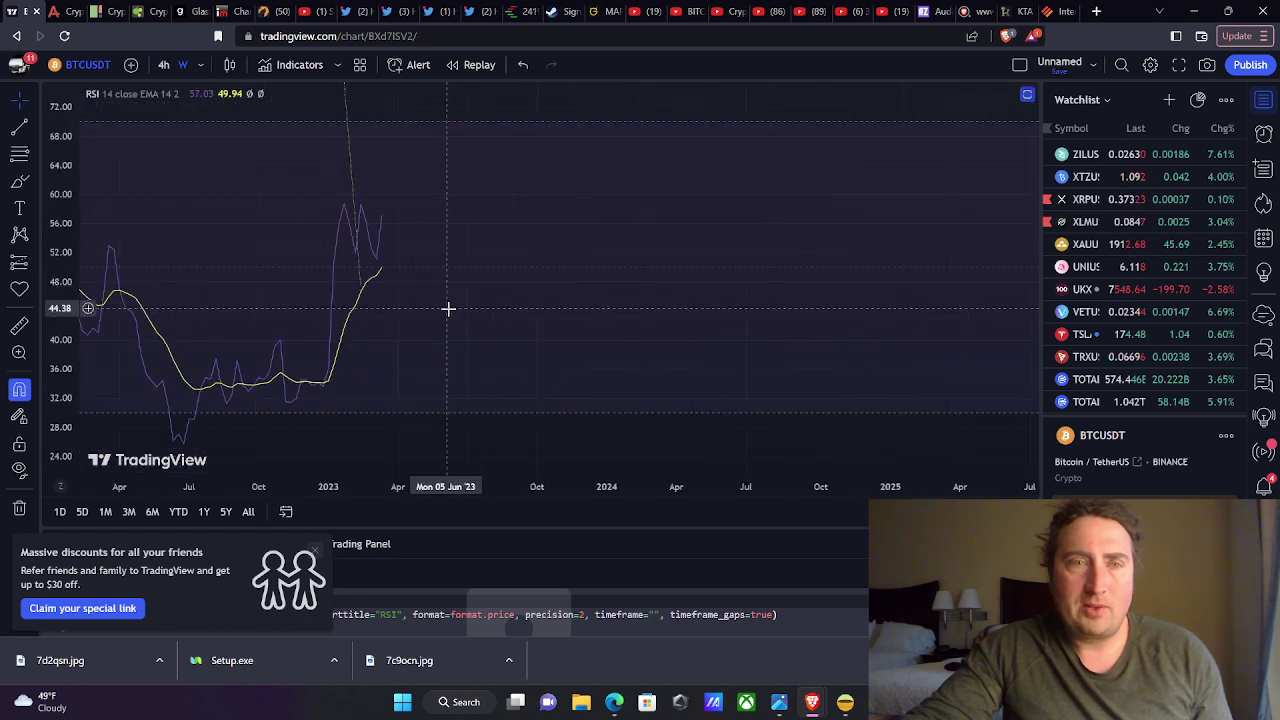
scroll(448, 310, "down", 3)
left_click_drag(677, 331, 567, 329)
double_click(669, 327)
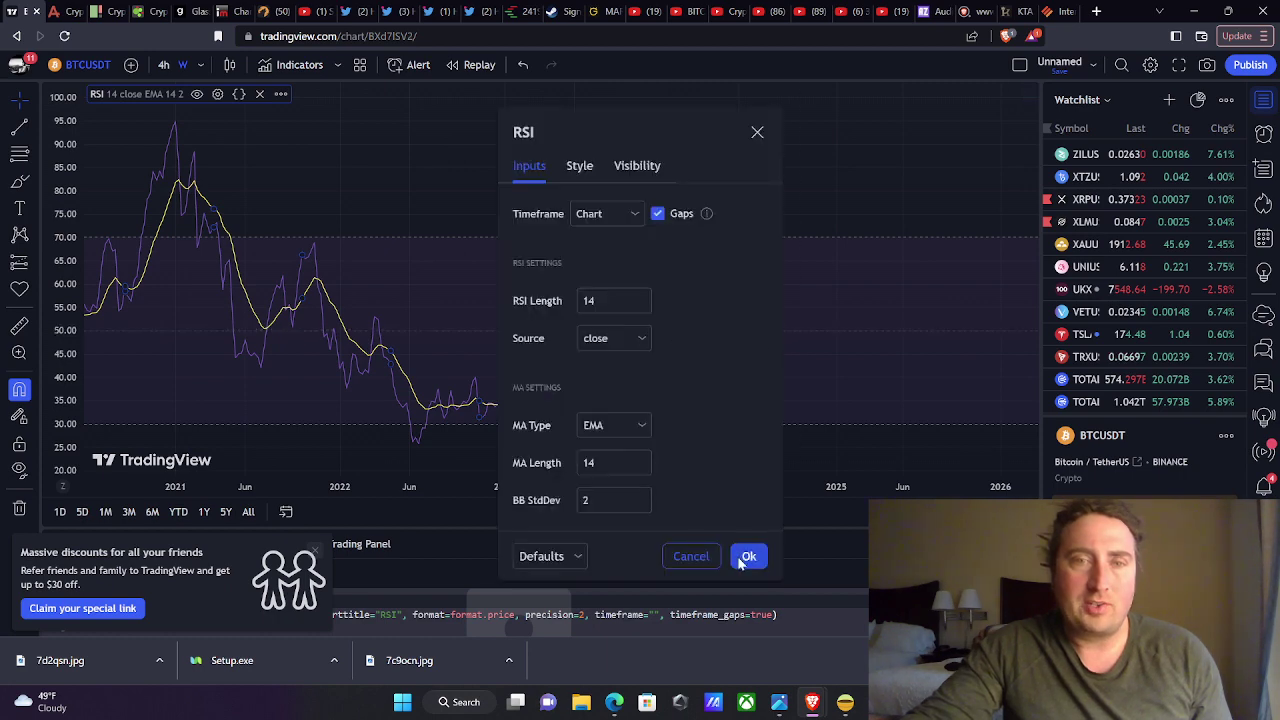
left_click(746, 557)
double_click(679, 297)
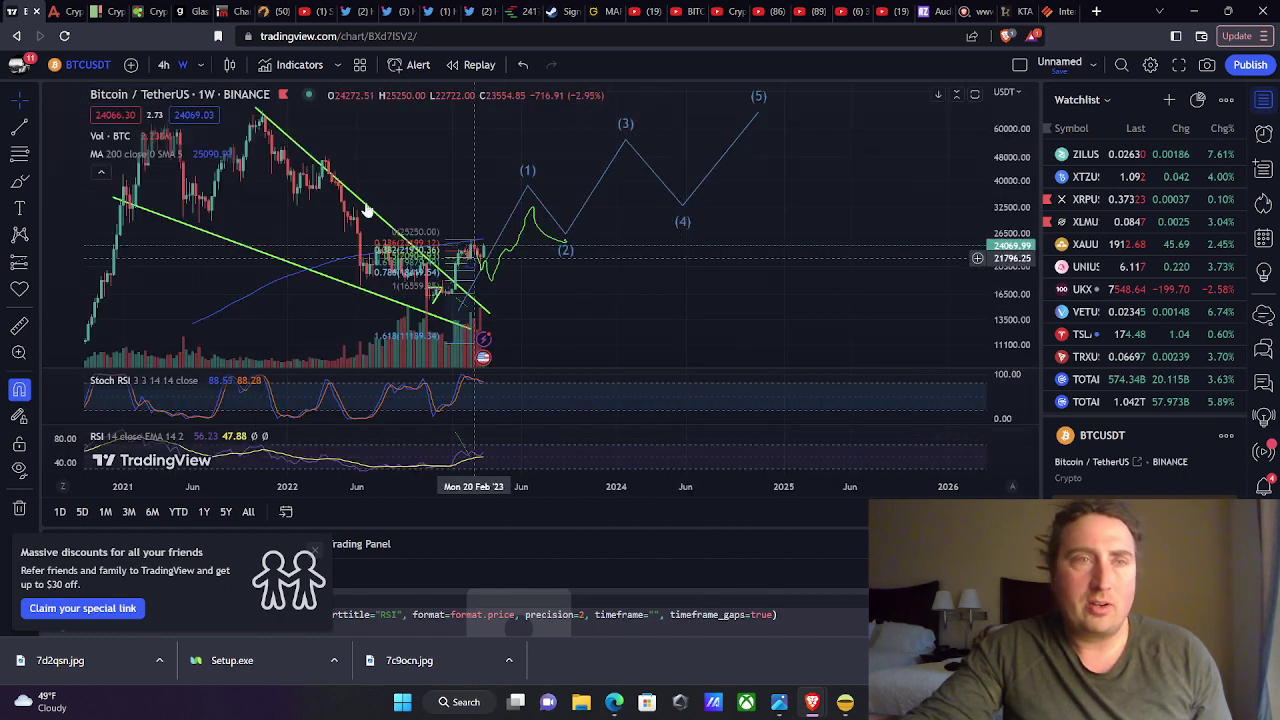
left_click(200, 64)
Step: View 1-hour candles toward the projected curve, then settle on 2-hour candles near 24,113
left_click(242, 410)
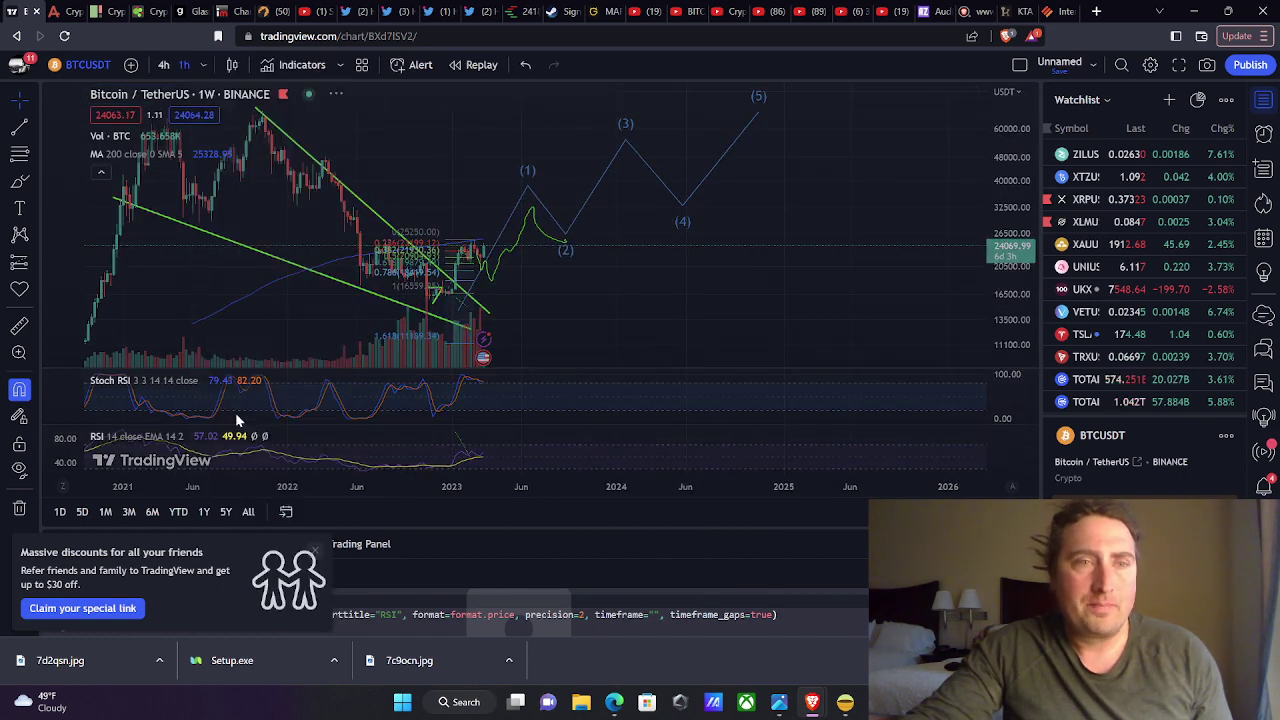
scroll(450, 325, "down", 5)
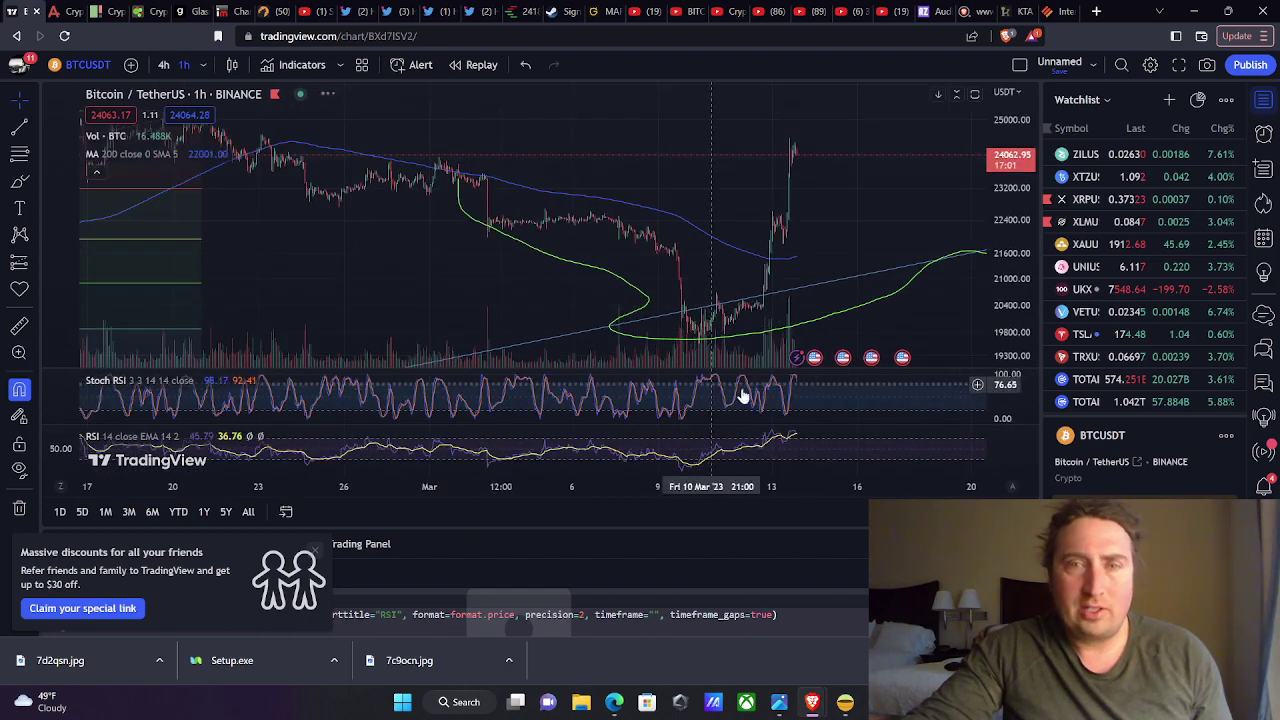
left_click_drag(849, 203, 673, 202)
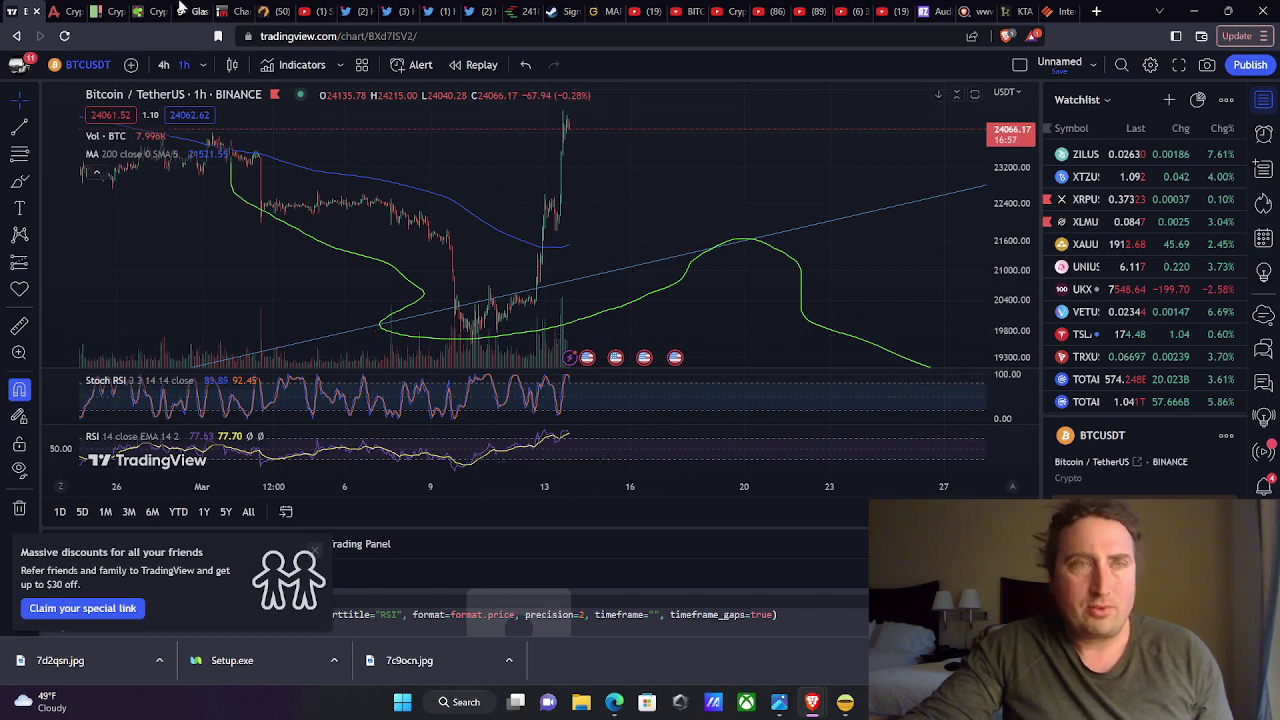
left_click(203, 67)
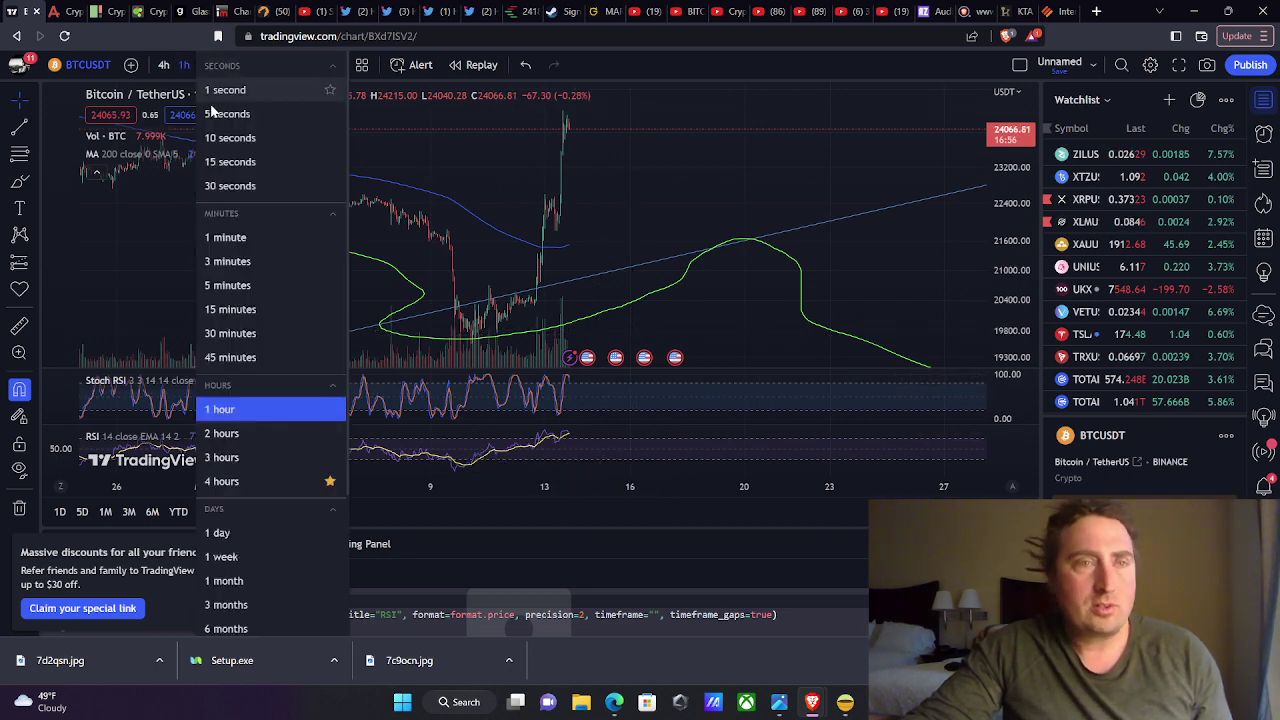
left_click(249, 437)
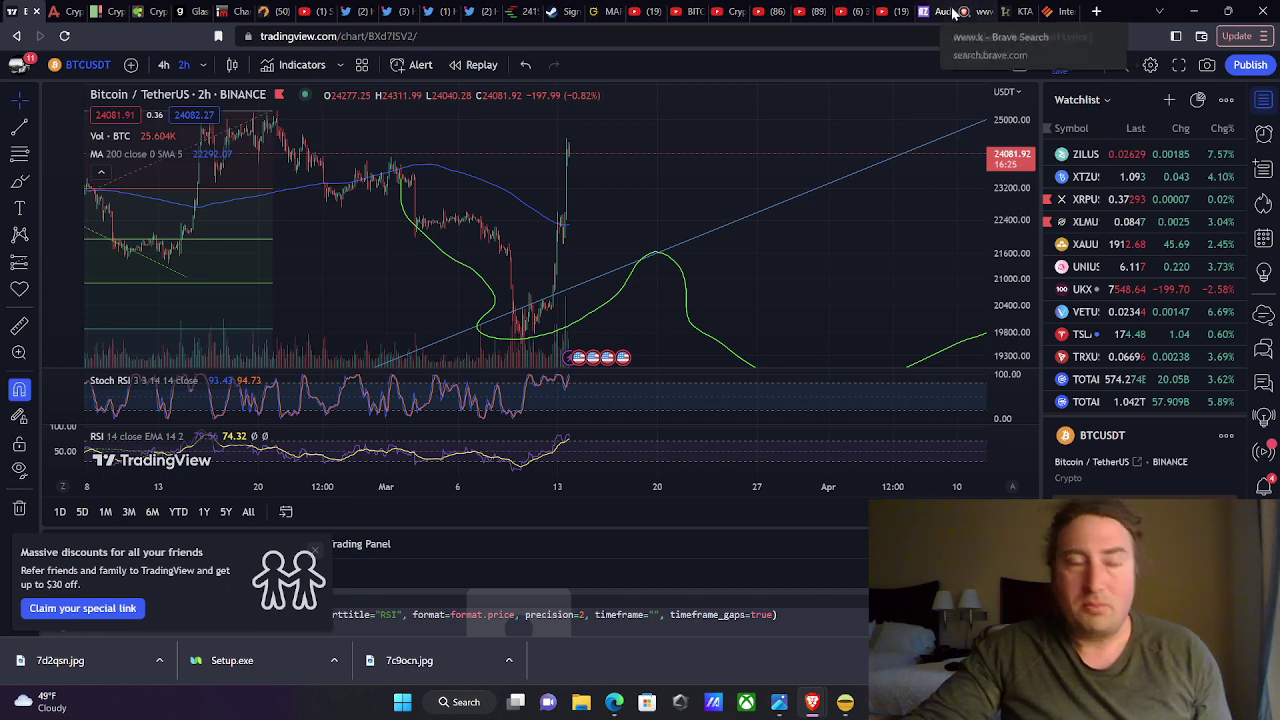
Step: Open the Krown Trading overview and scroll through its BTC dominance 41.86%, funding and Fear/Greed panels
left_click(1022, 11)
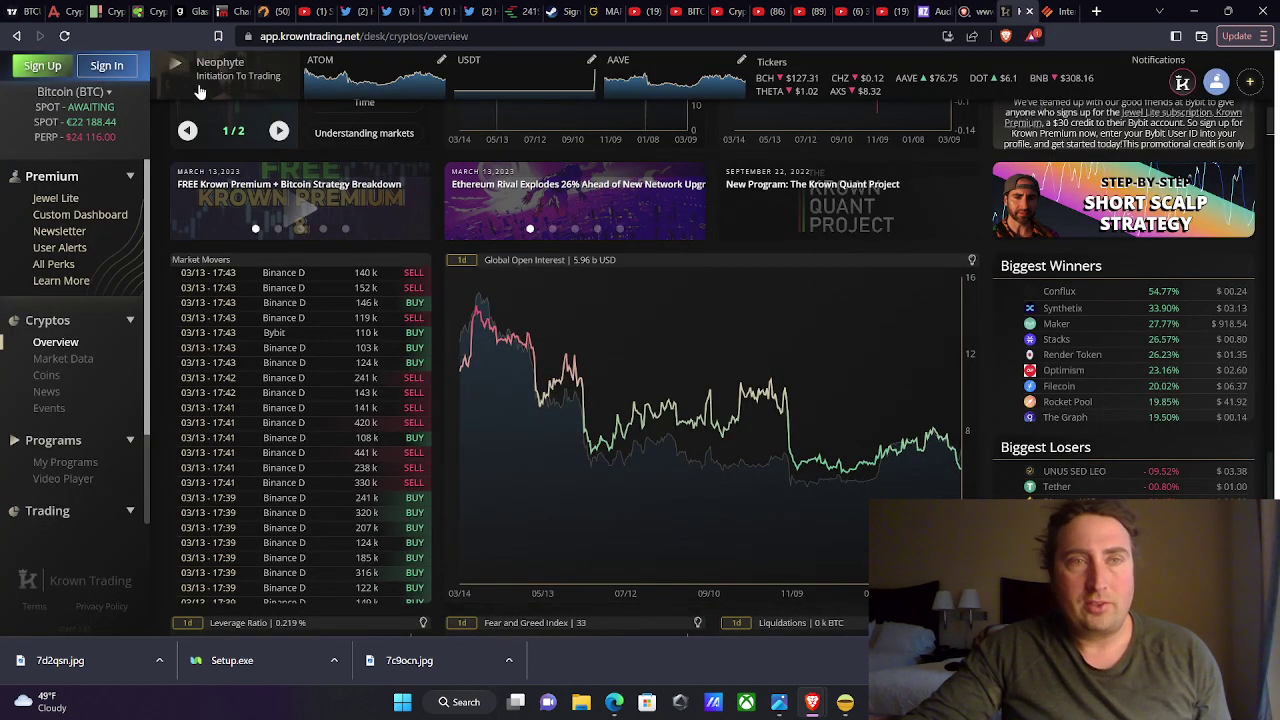
scroll(900, 420, "up", 1)
scroll(834, 400, "down", 3)
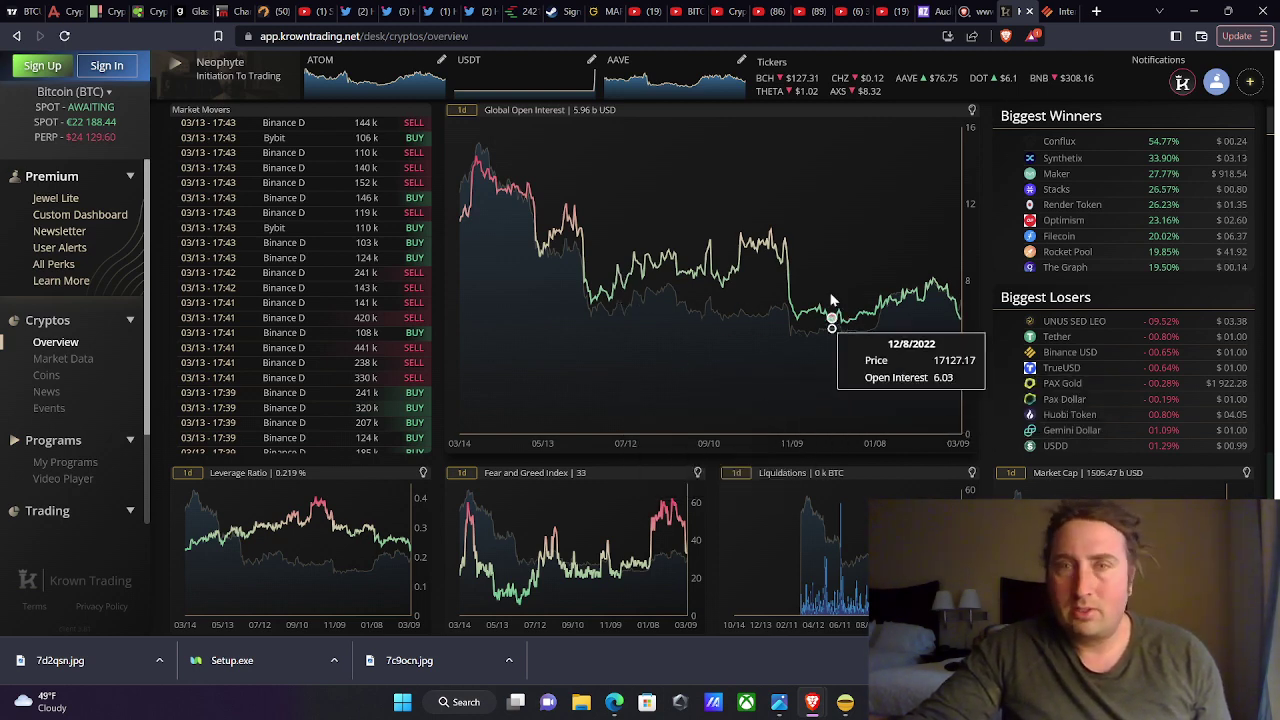
scroll(700, 437, "up", 1)
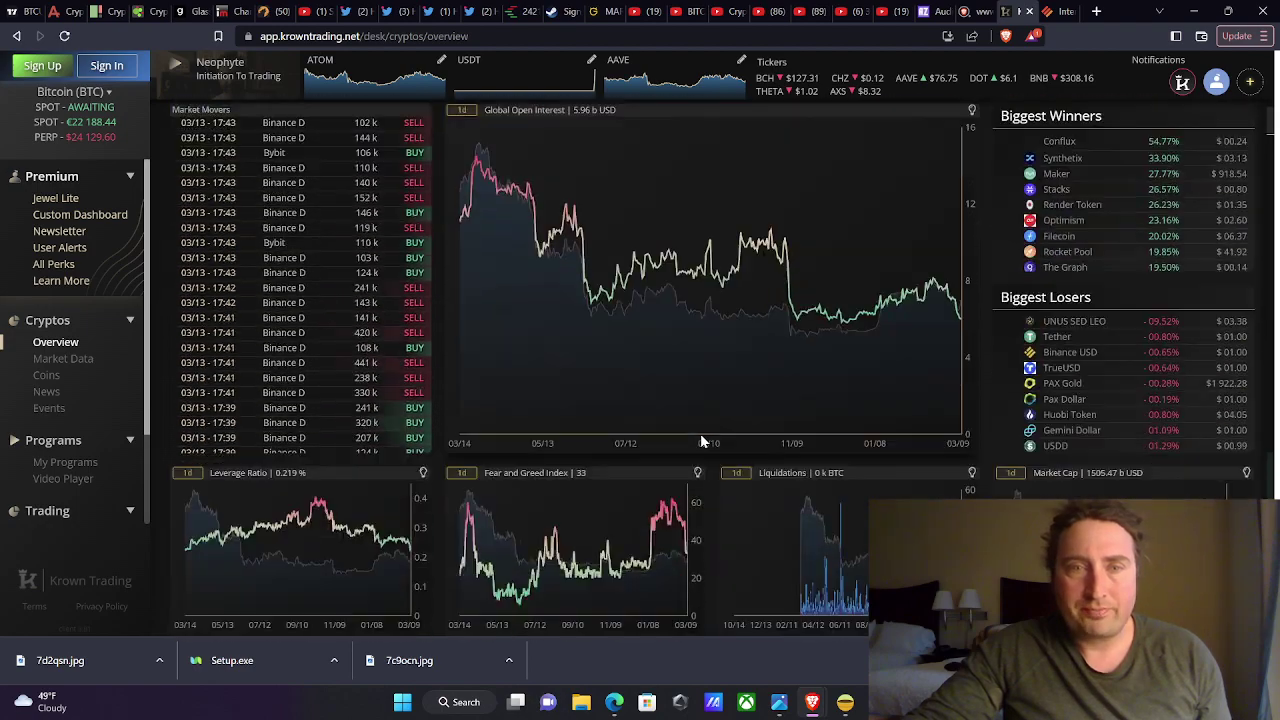
scroll(700, 443, "down", 1)
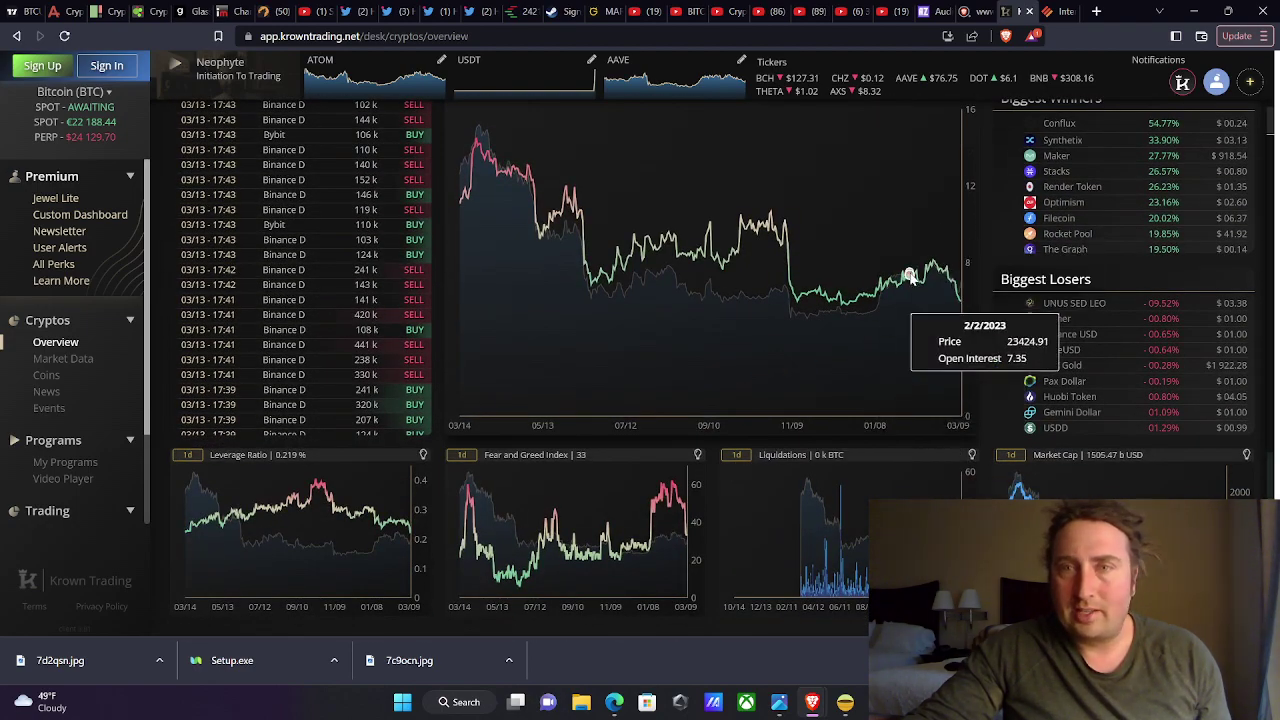
scroll(913, 201, "up", 3)
scroll(826, 300, "down", 2)
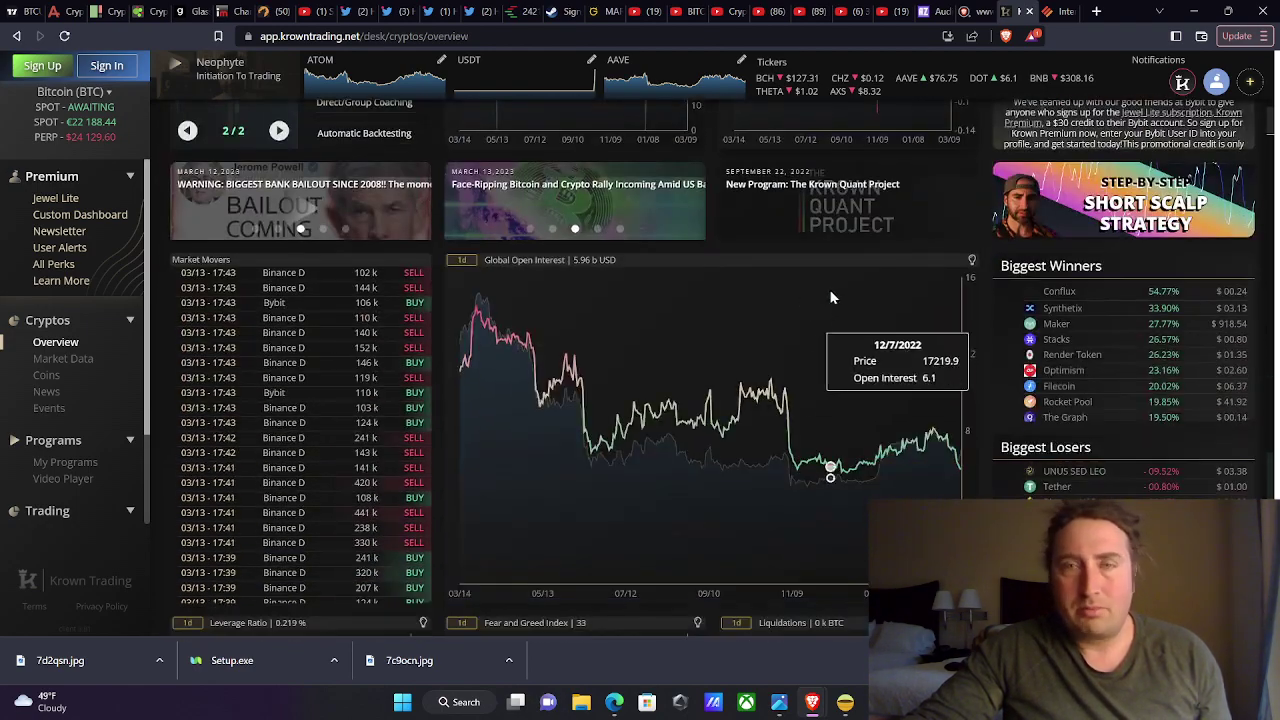
scroll(815, 342, "up", 3)
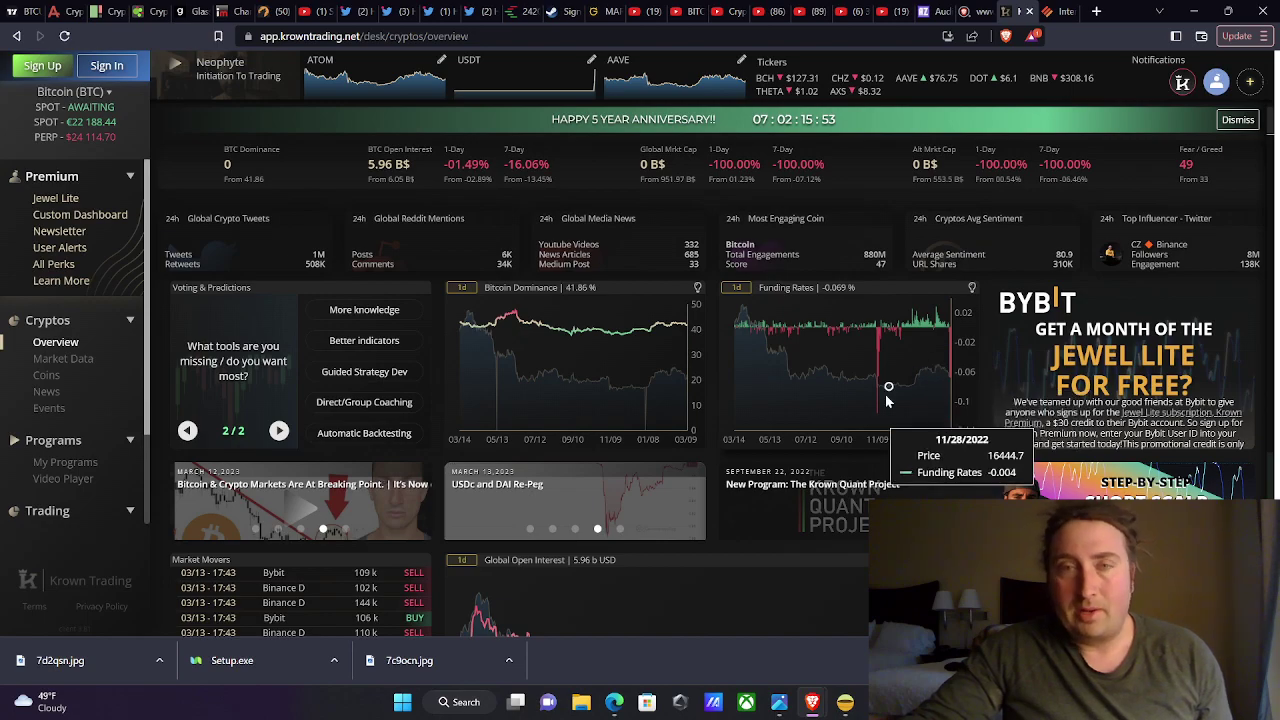
scroll(586, 443, "down", 5)
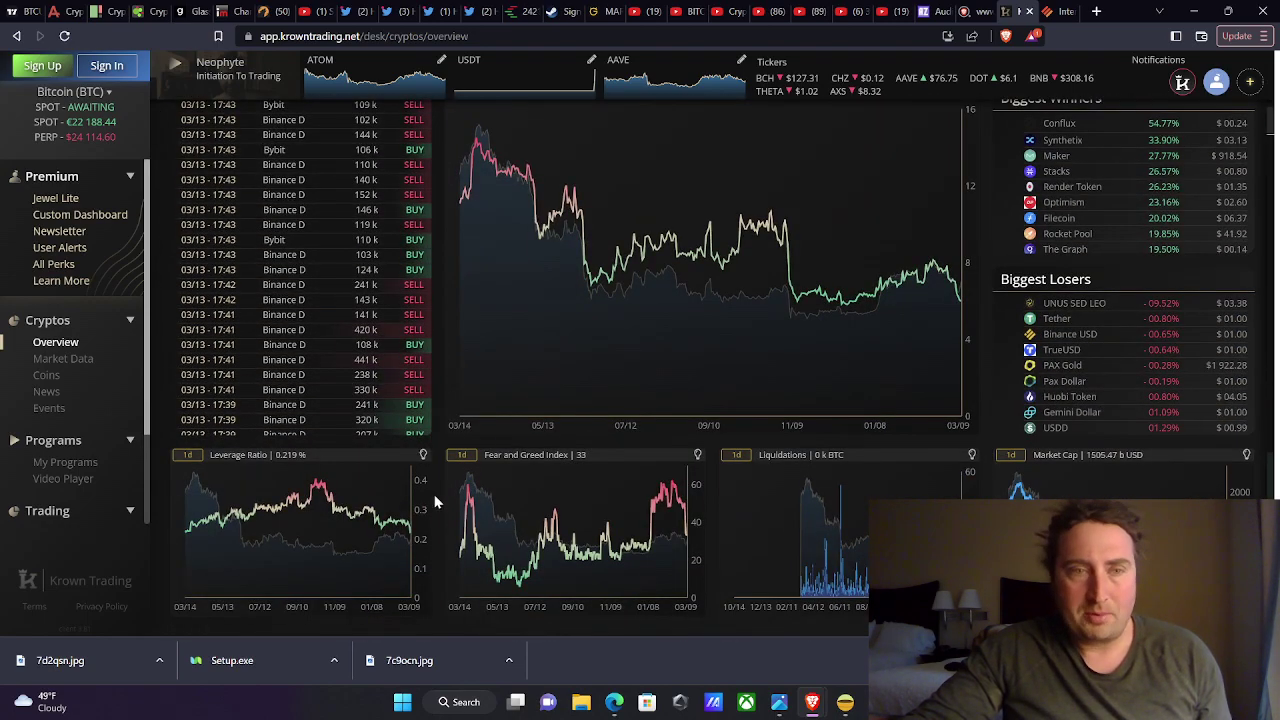
scroll(440, 524, "up", 5)
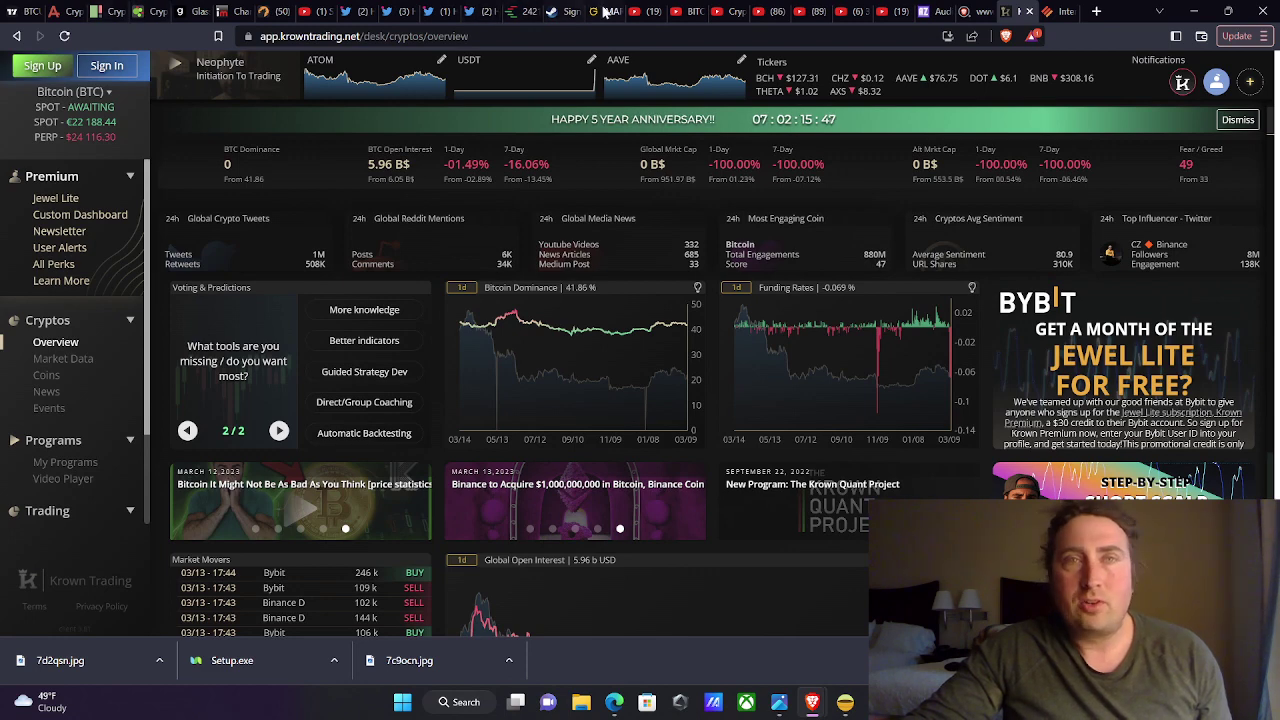
Step: Return to the Cryptowatch Kraken BTC/USD weekly chart and zoom it in and back out
left_click(520, 13)
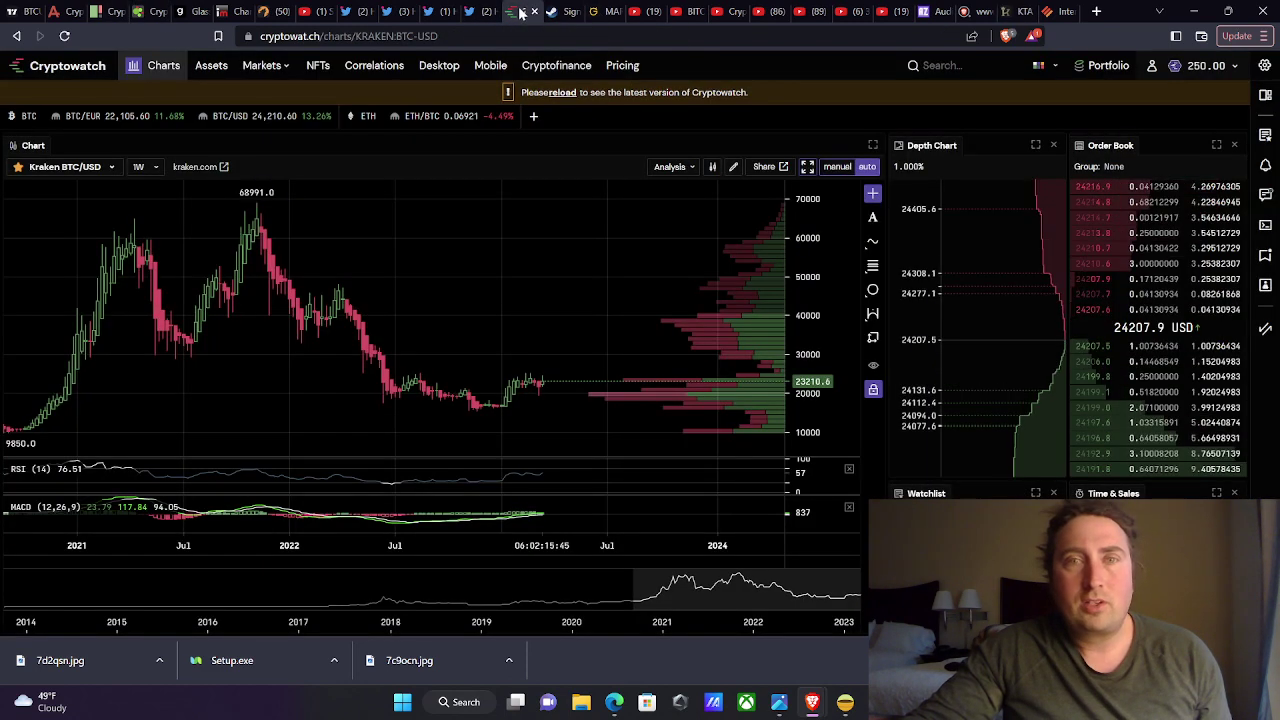
scroll(411, 306, "up", 3)
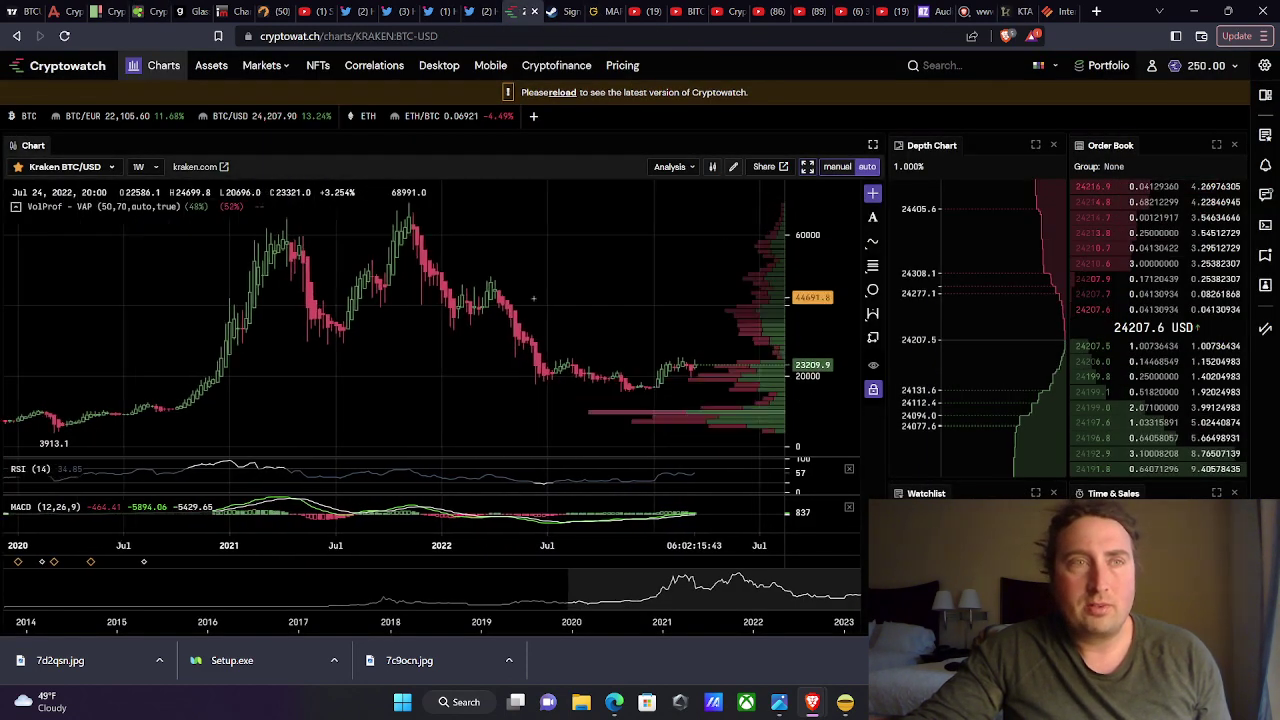
scroll(411, 306, "down", 3)
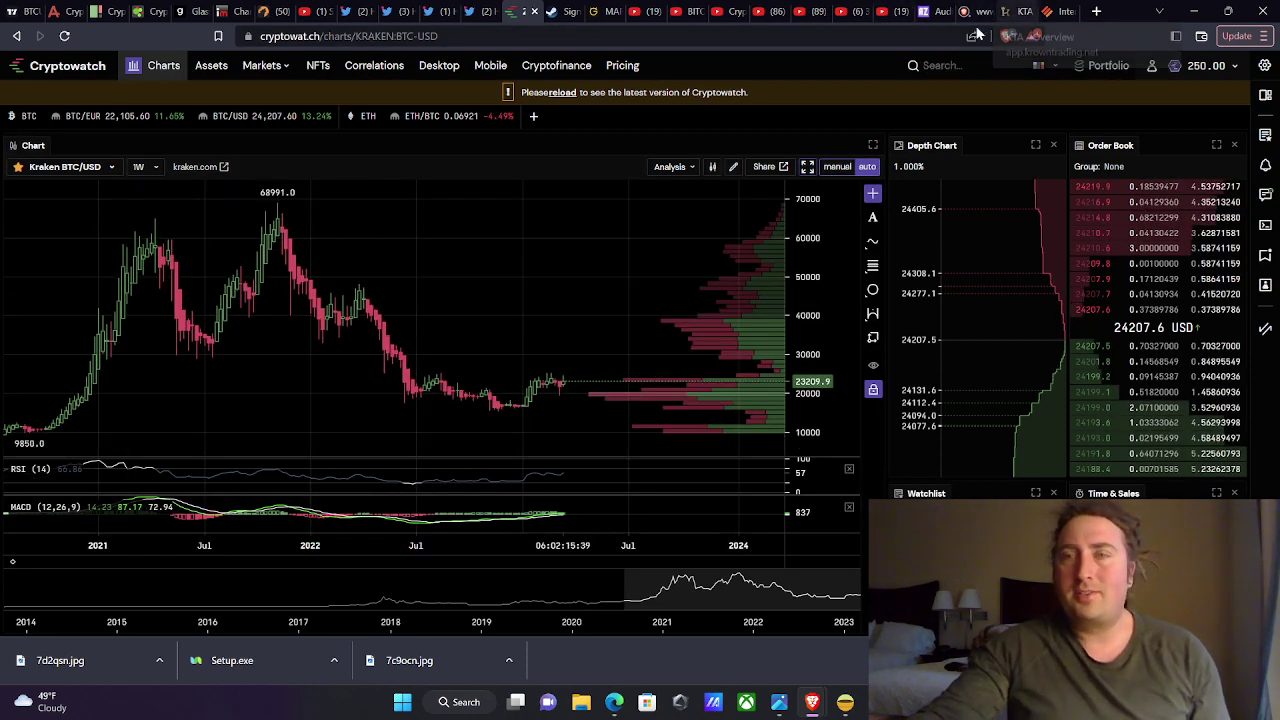
Step: In TradingView, load the XRP/U.S. Dollar chart via VeChain/TetherUS and set 1-day candles
left_click(25, 11)
left_click(1100, 312)
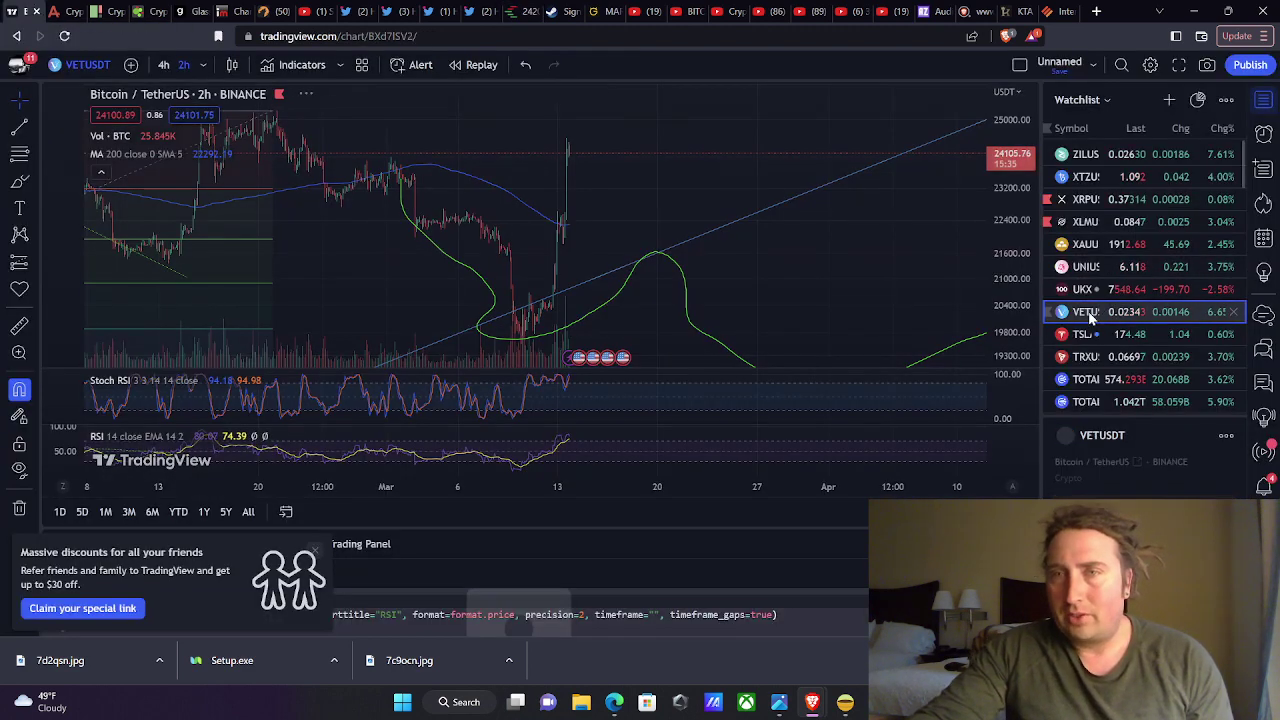
left_click(1085, 199)
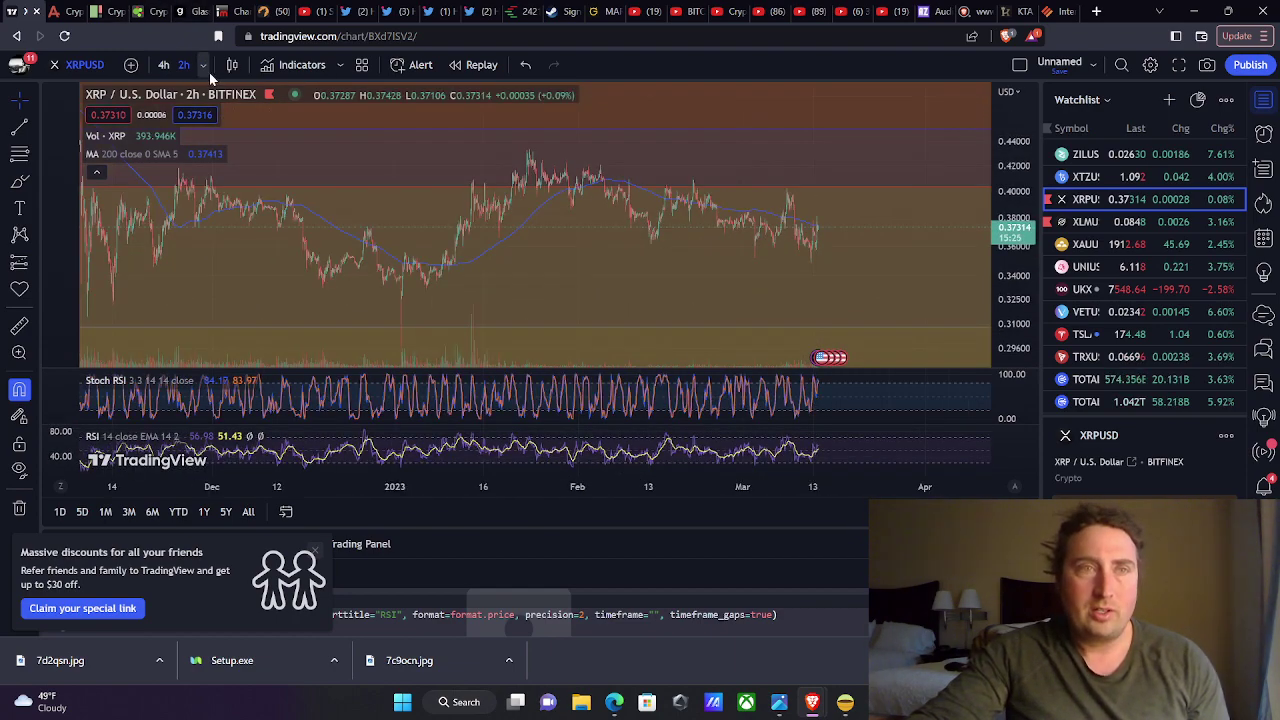
left_click(204, 68)
left_click(268, 532)
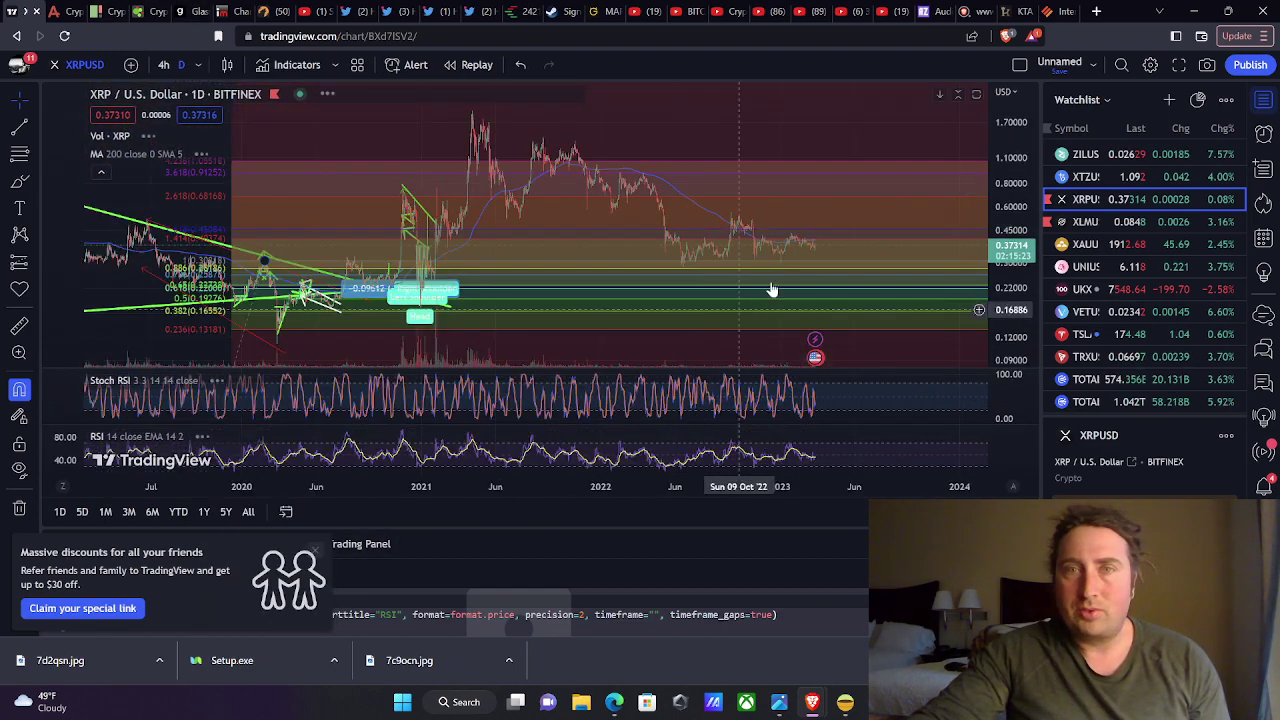
Step: Pan the XRP daily chart back through 2017–2018 history, return to recent price, then load Zilliqa/TetherUS
scroll(770, 124, "down", 5)
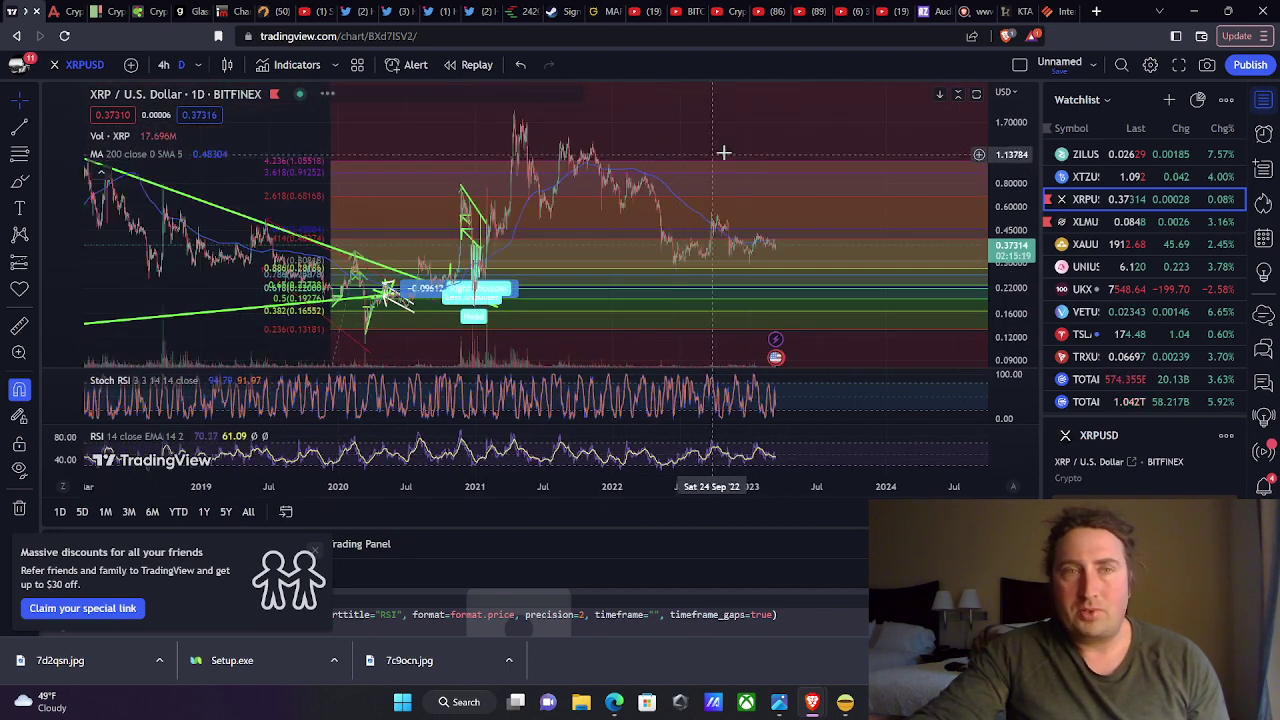
left_click_drag(743, 134, 832, 142)
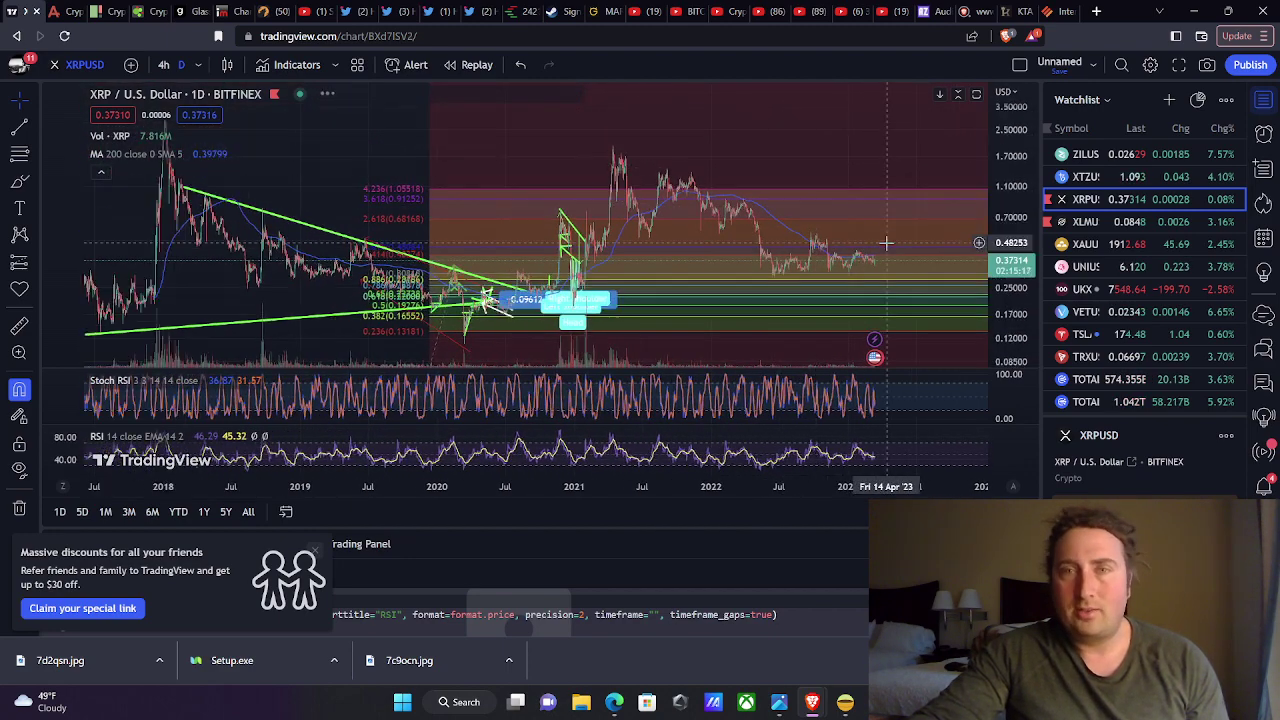
left_click_drag(691, 140, 777, 135)
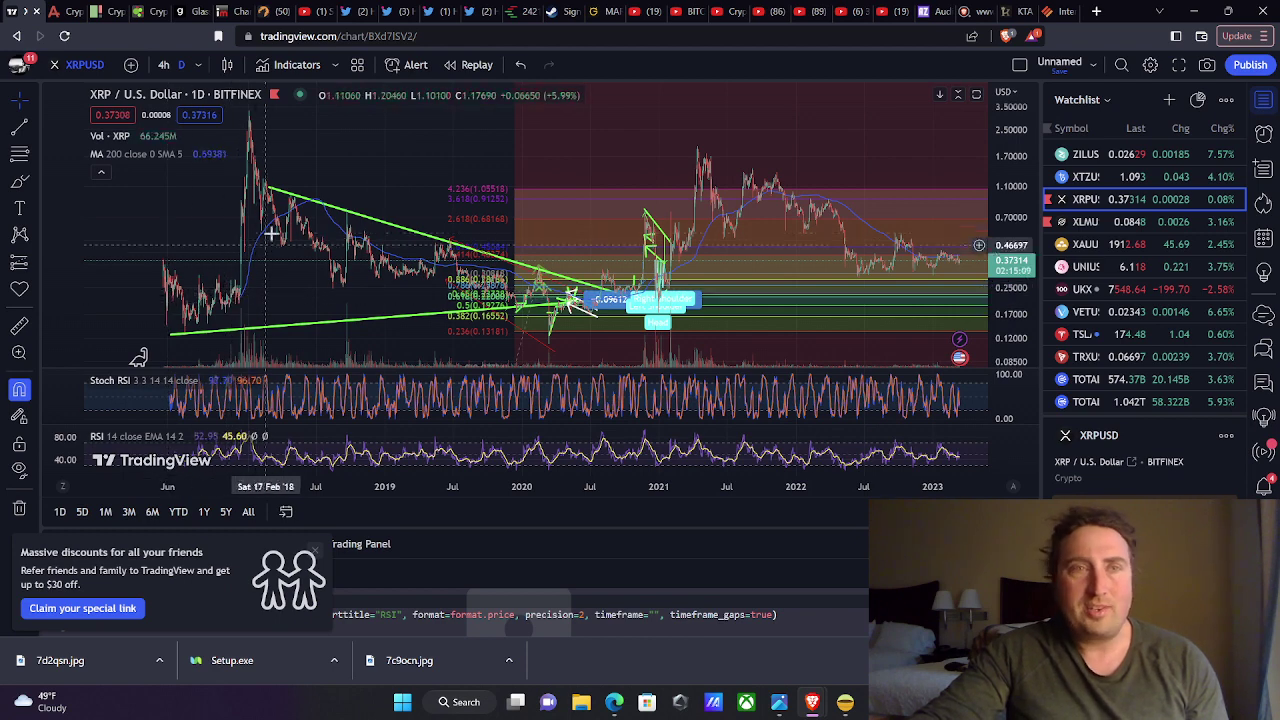
scroll(898, 116, "right", 3)
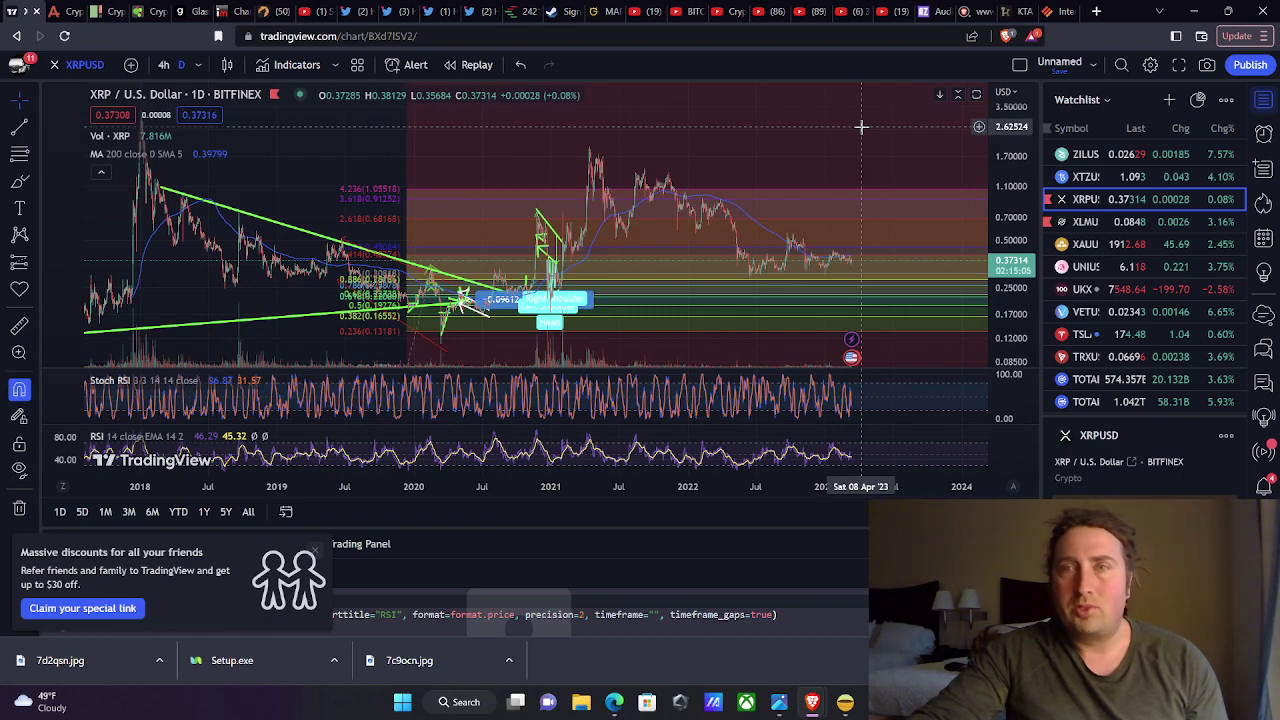
left_click_drag(858, 130, 745, 152)
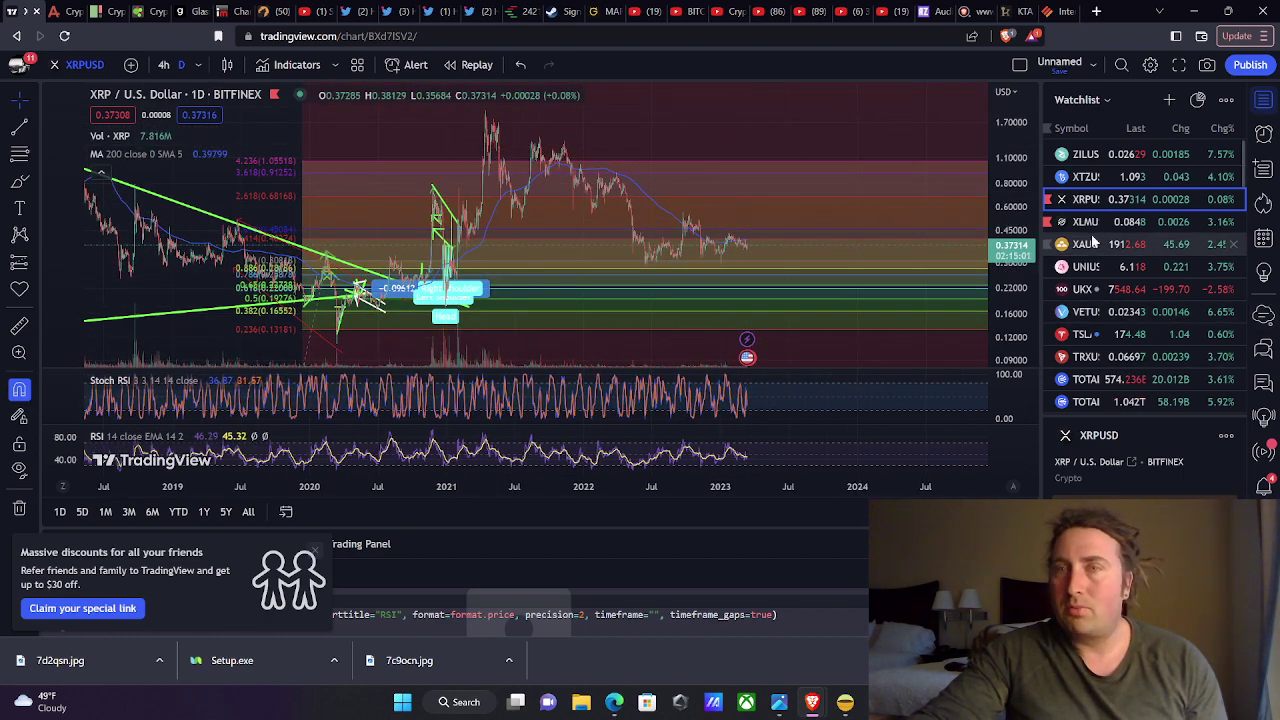
left_click(1090, 154)
Step: Zoom the Zilliqa/TetherUS daily chart and pan back to its 2019–2020 history behind the wedge
scroll(674, 251, "up", 5)
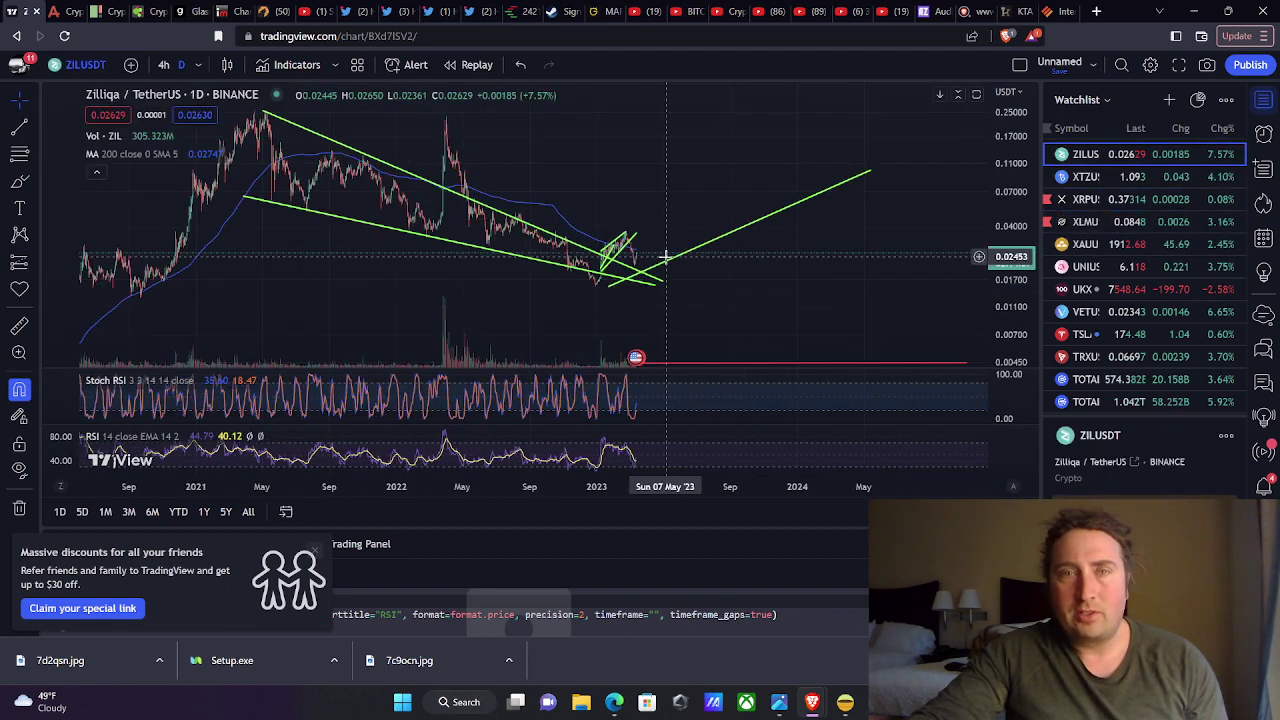
scroll(630, 316, "up", 5)
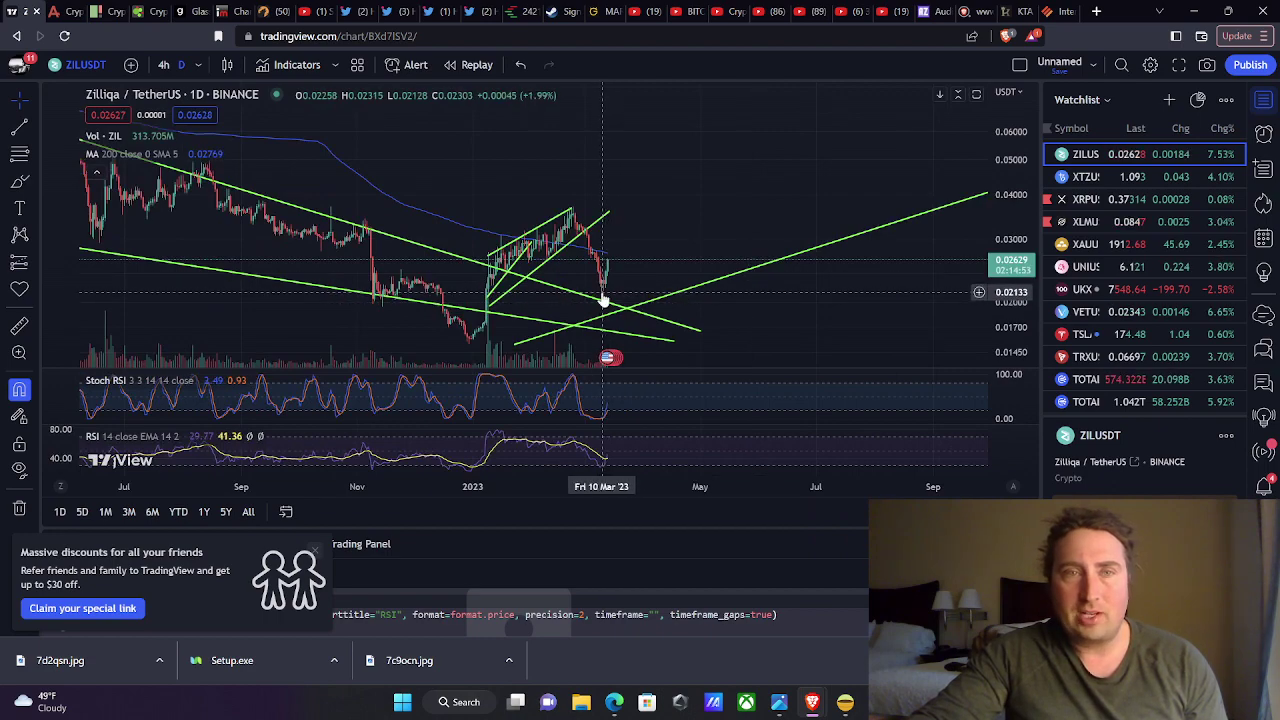
scroll(695, 285, "down", 5)
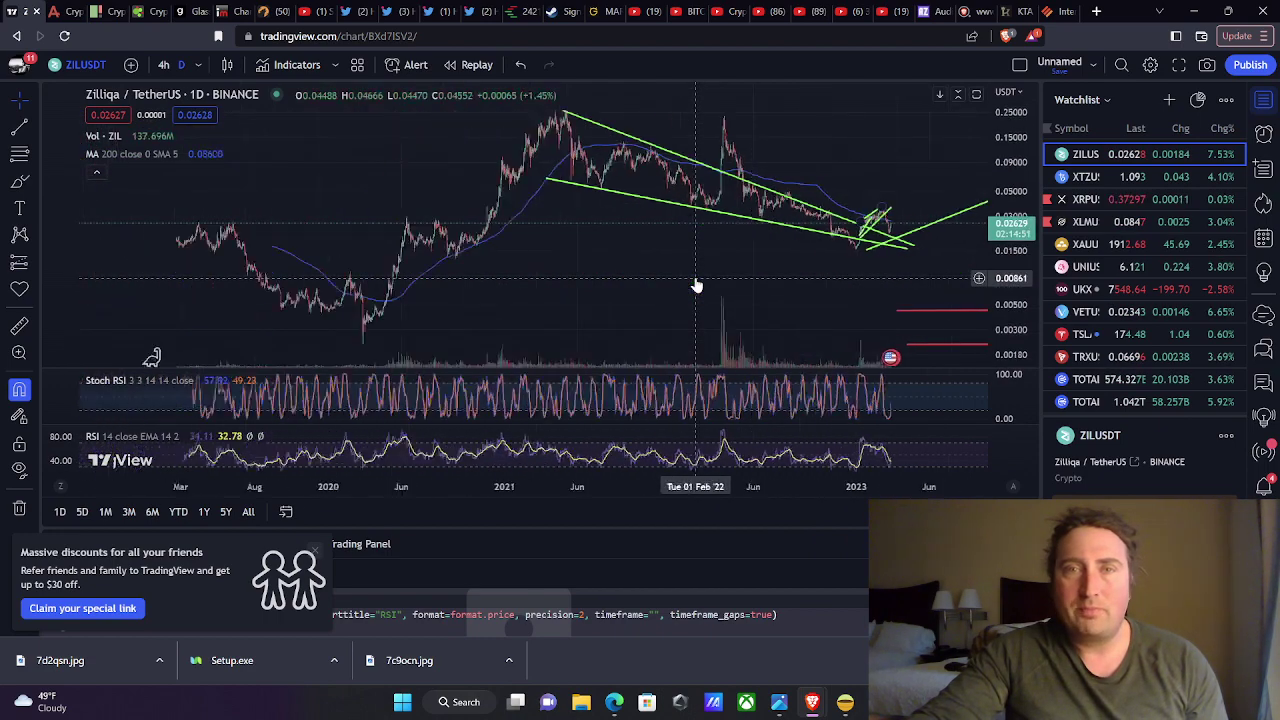
scroll(886, 137, "right", 5)
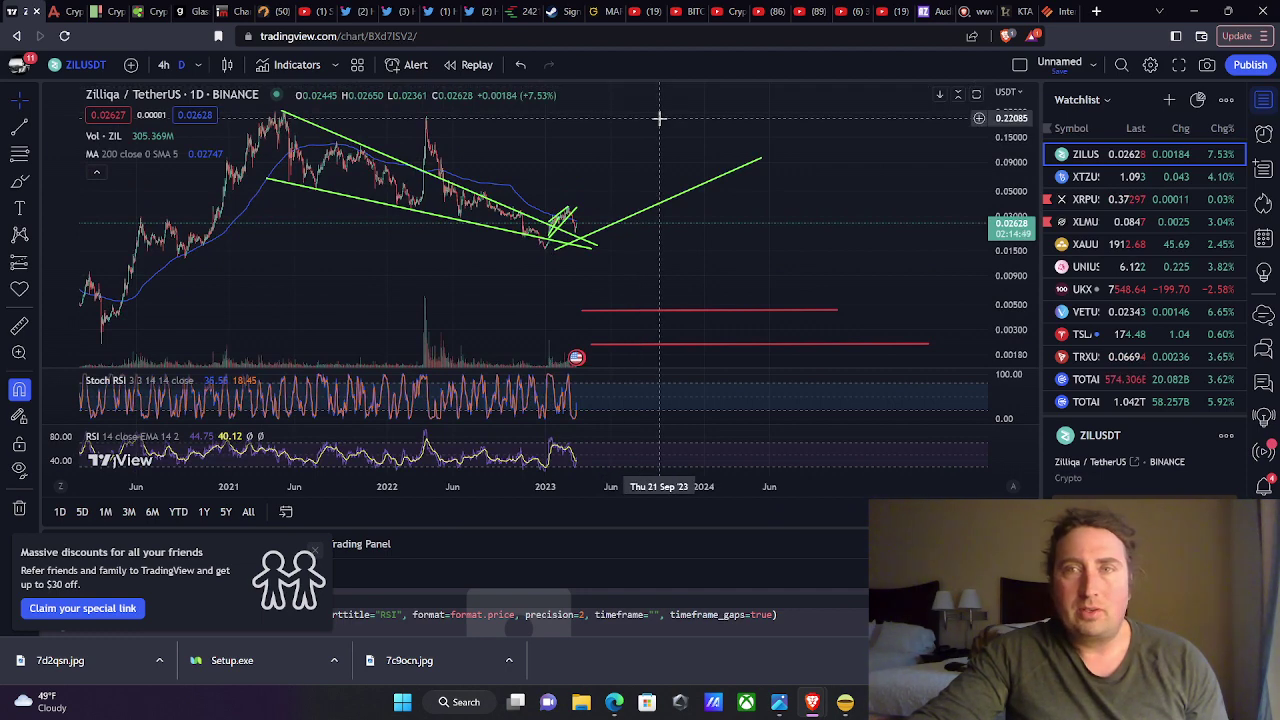
left_click_drag(655, 112, 800, 117)
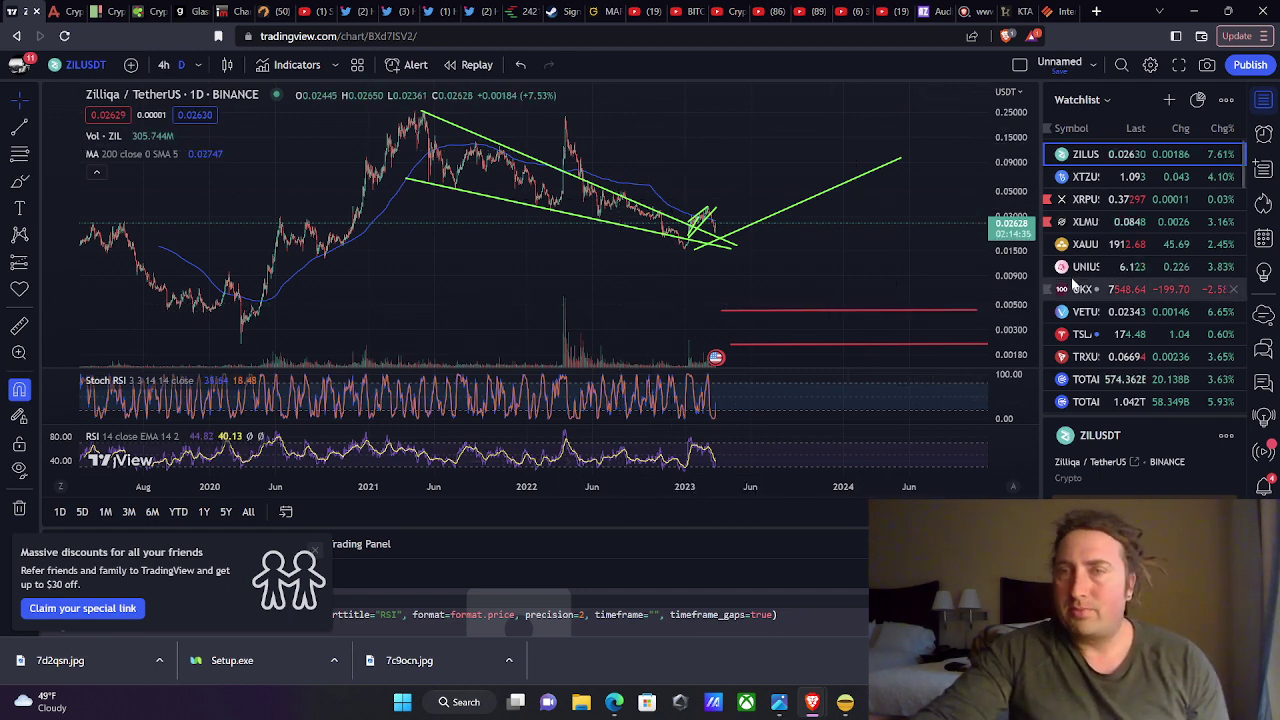
Step: Scroll down the watchlist and open TOTAL3, the market cap excluding BTC and ETH
scroll(1115, 322, "down", 3)
scroll(1115, 322, "down", 3)
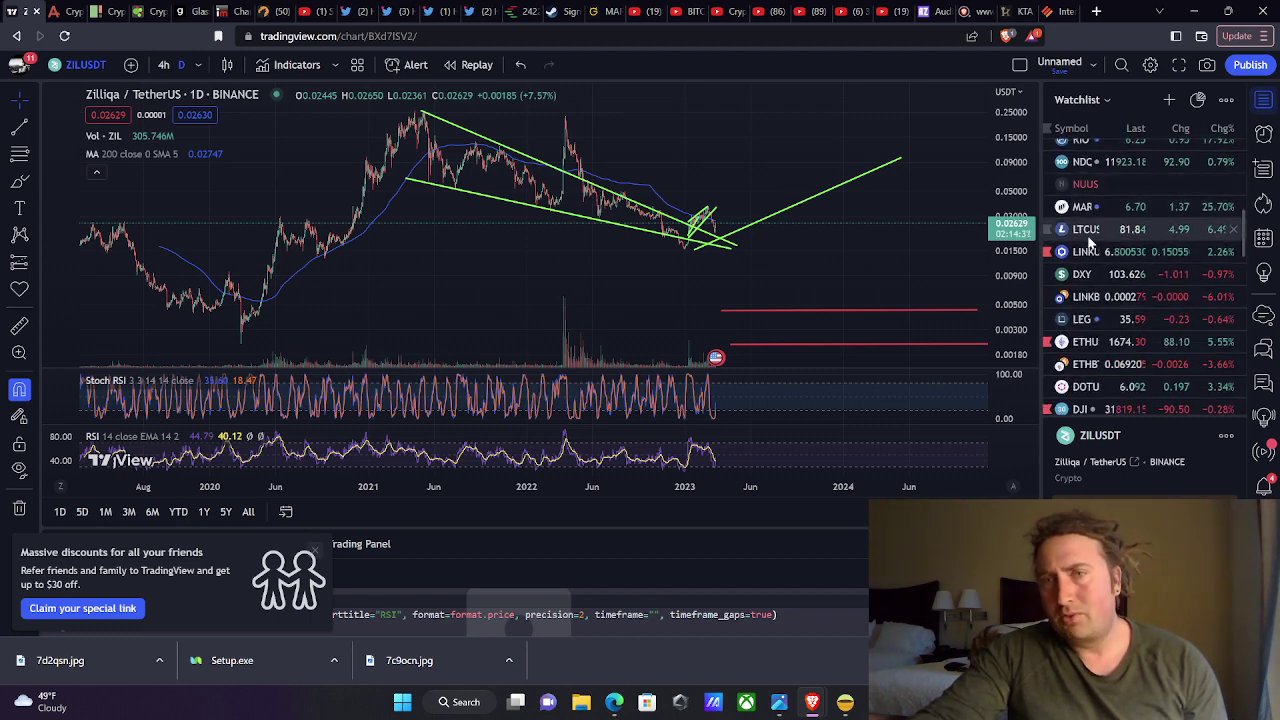
scroll(1090, 291, "down", 3)
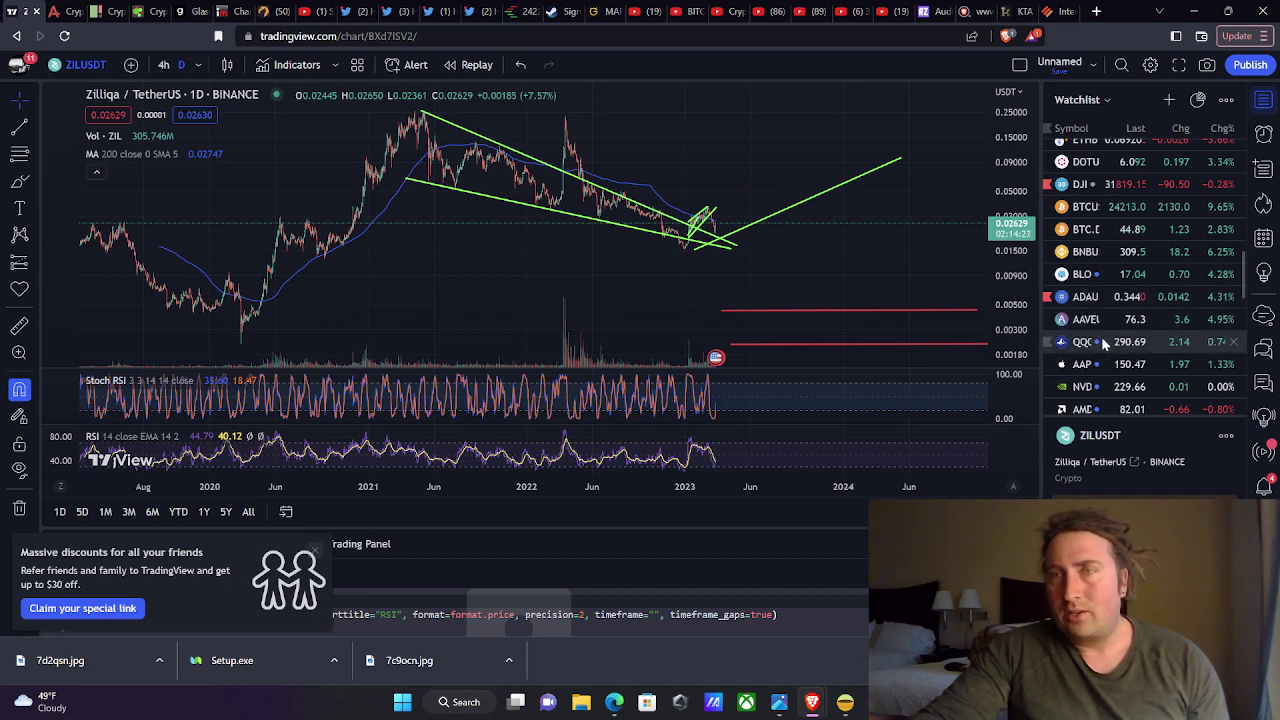
scroll(1102, 338, "down", 3)
scroll(1102, 338, "down", 2)
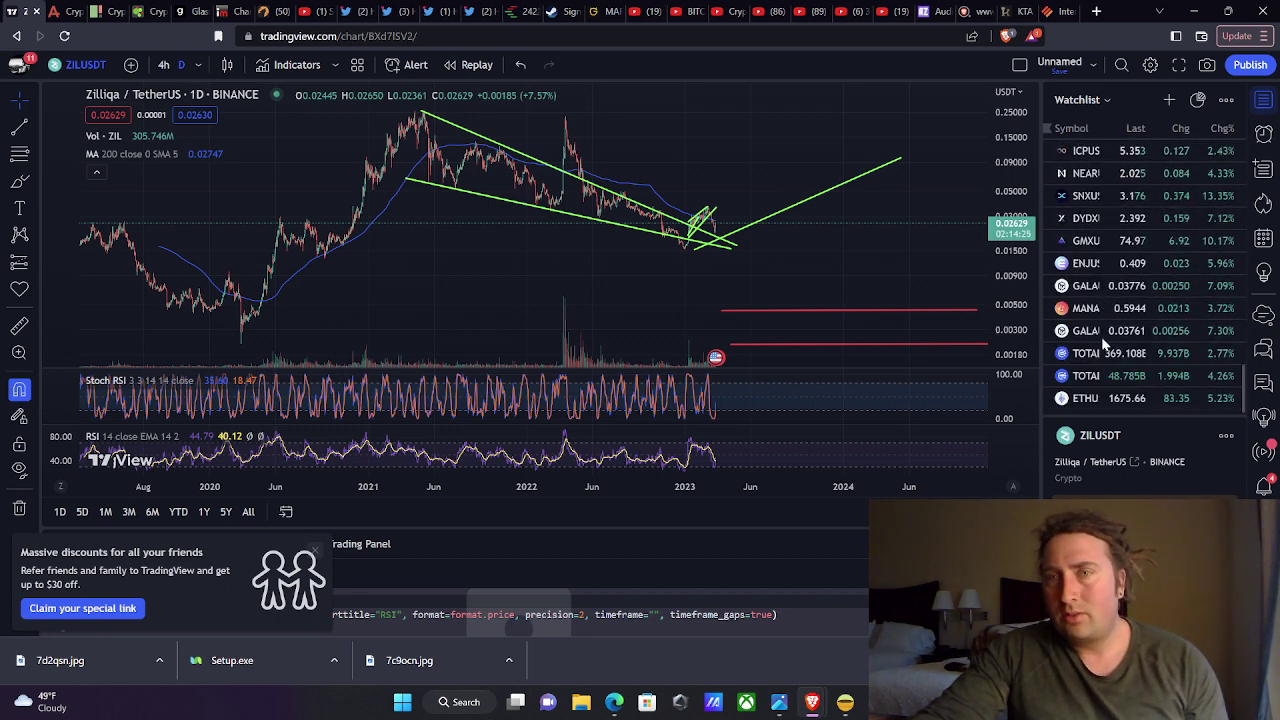
left_click(1093, 353)
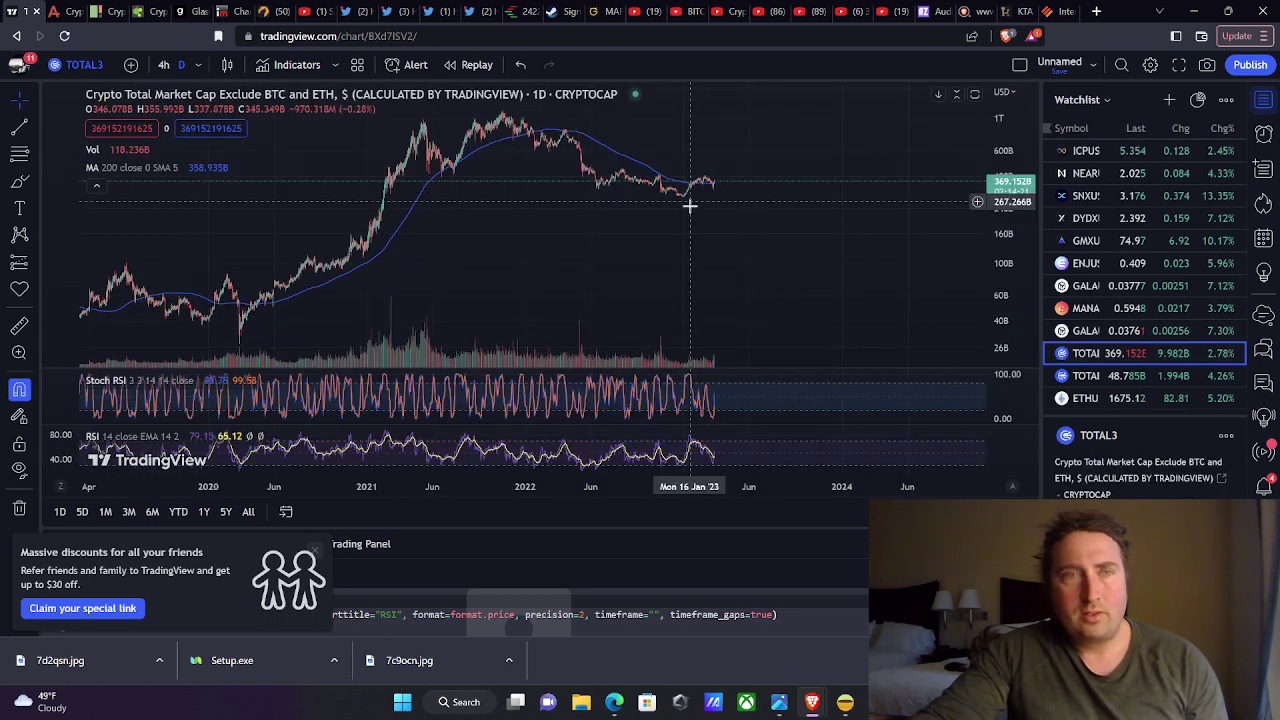
Step: Open the Crypto Total DeFi Market Cap chart, briefly passing through Ethereum
left_click(1085, 398)
left_click(1087, 382)
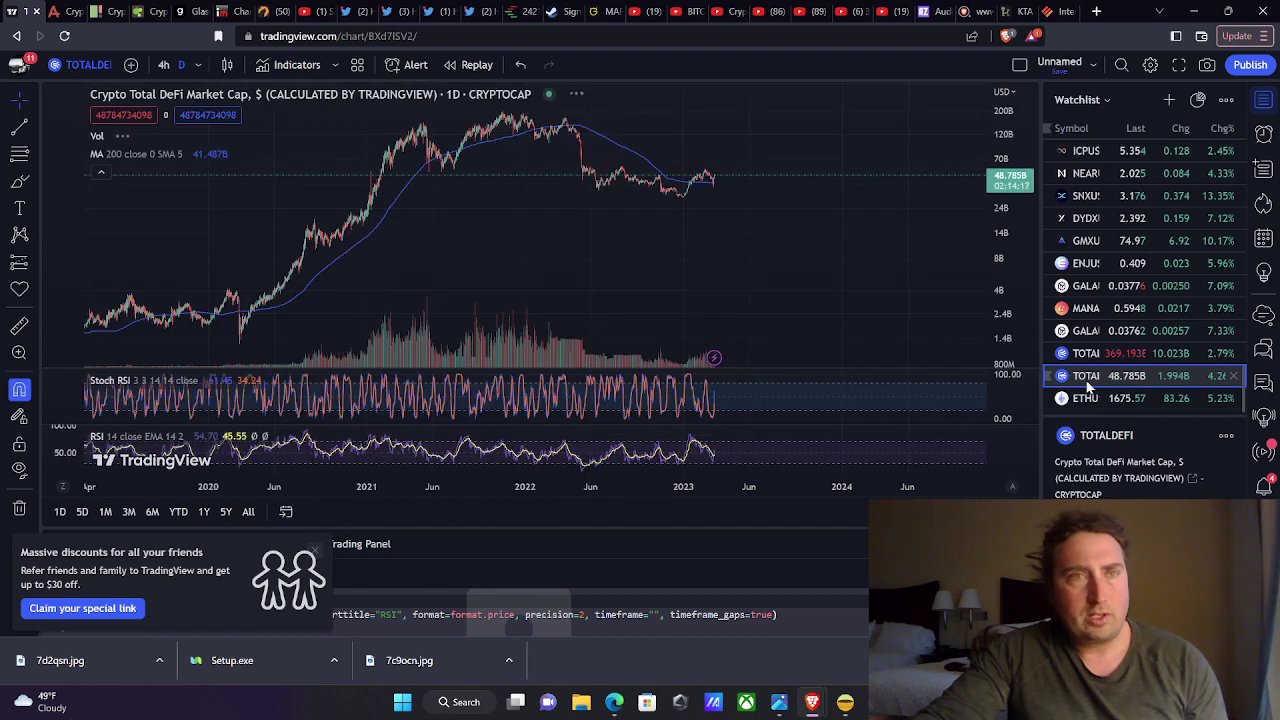
scroll(1090, 380, "up", 5)
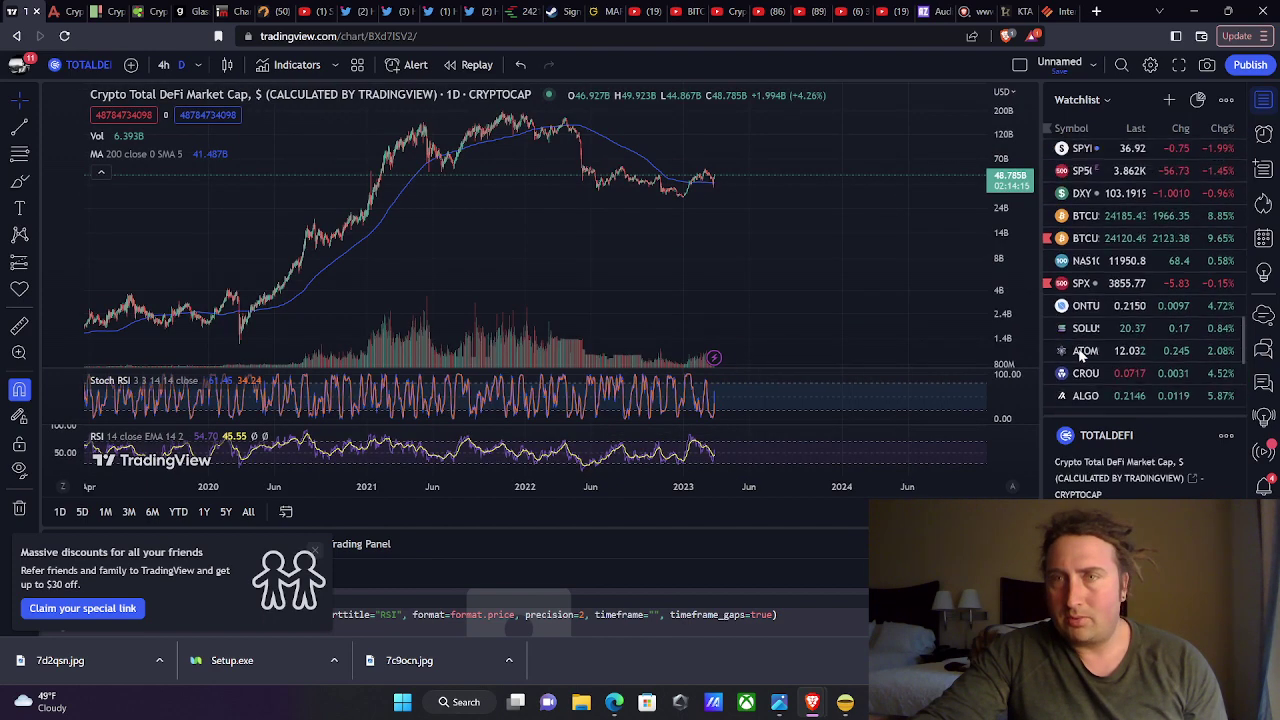
Step: Open the US Dollar Index chart and zoom and pan to frame its head-and-shoulders projection
left_click(1085, 302)
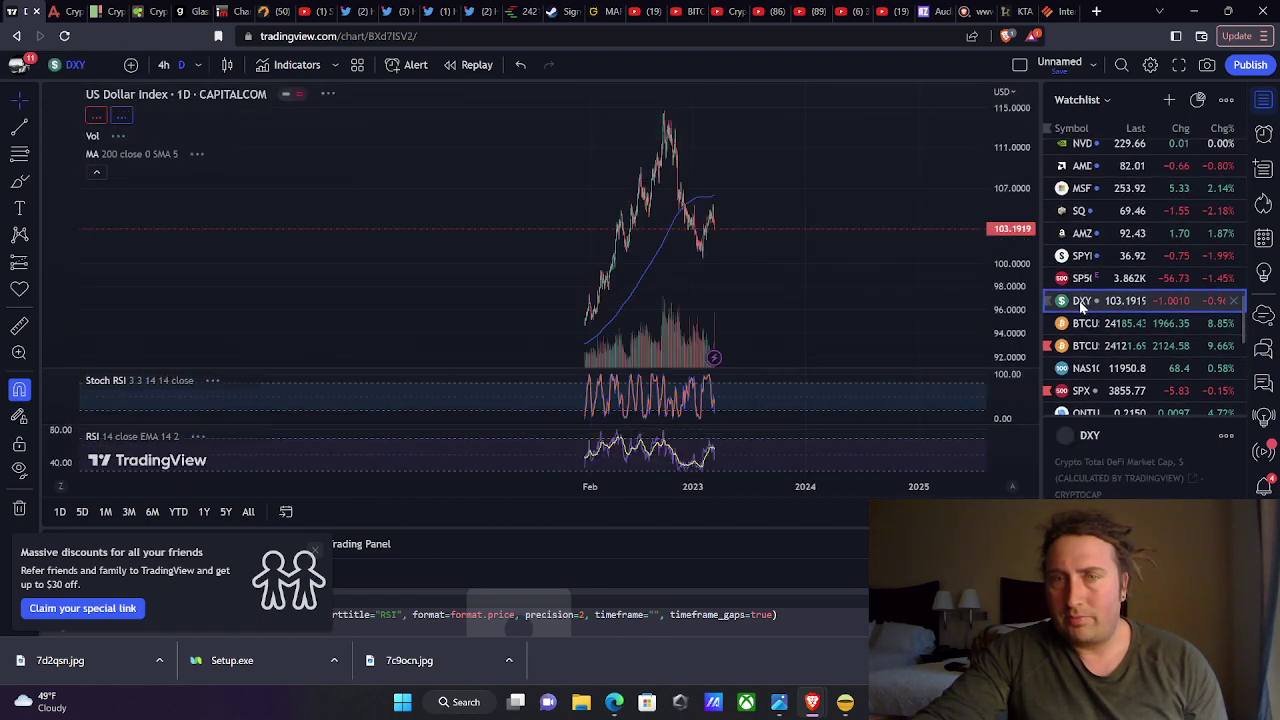
scroll(695, 252, "up", 3)
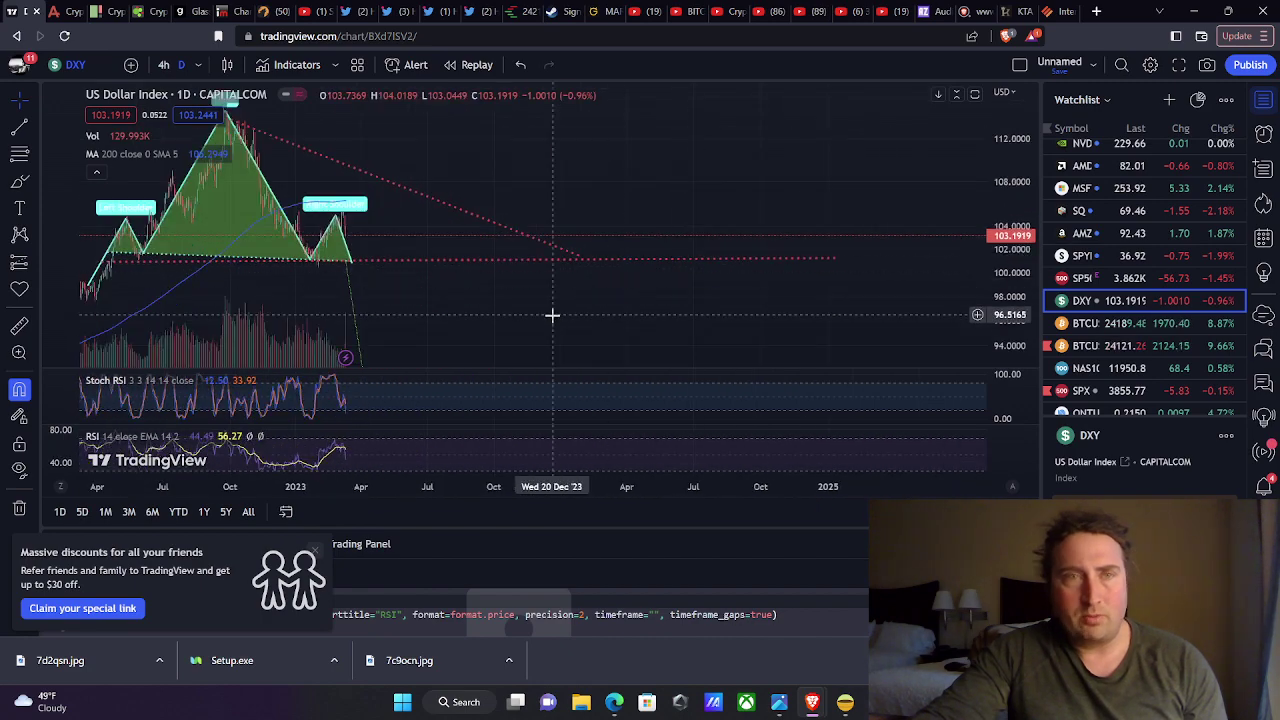
scroll(557, 314, "up", 3)
left_click_drag(829, 277, 690, 287)
scroll(1082, 310, "up", 1)
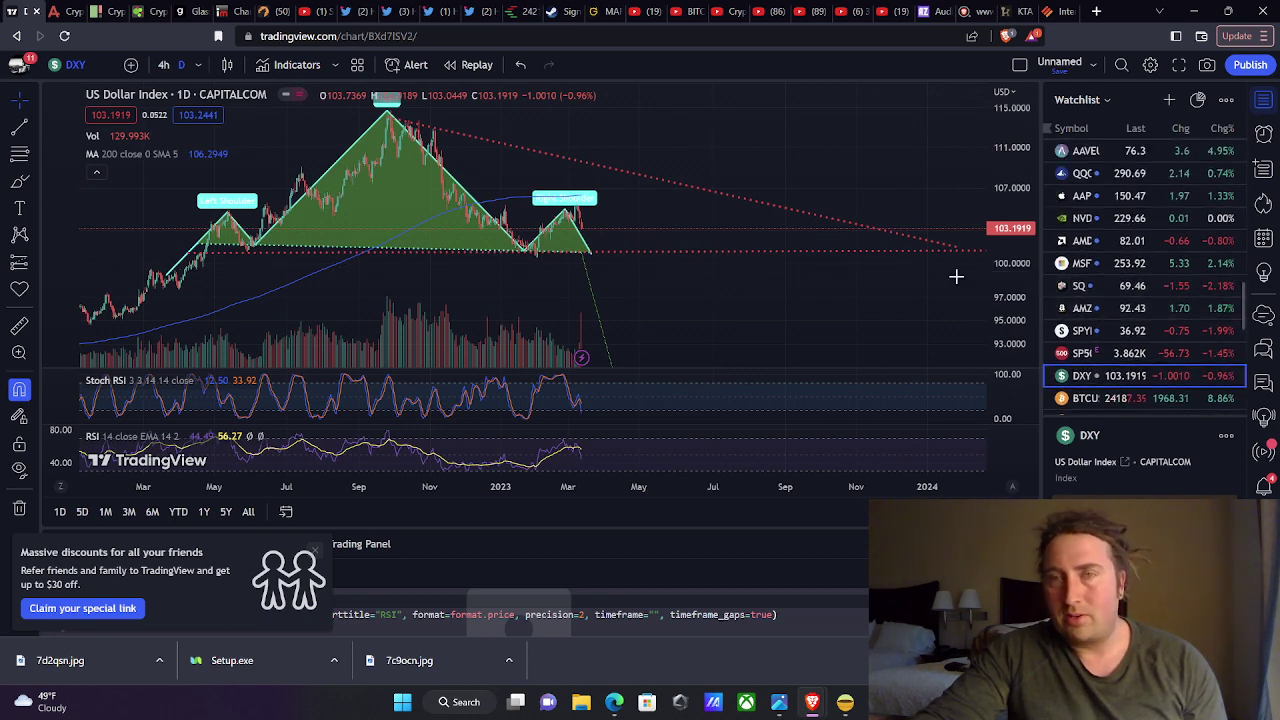
scroll(846, 260, "up", 1)
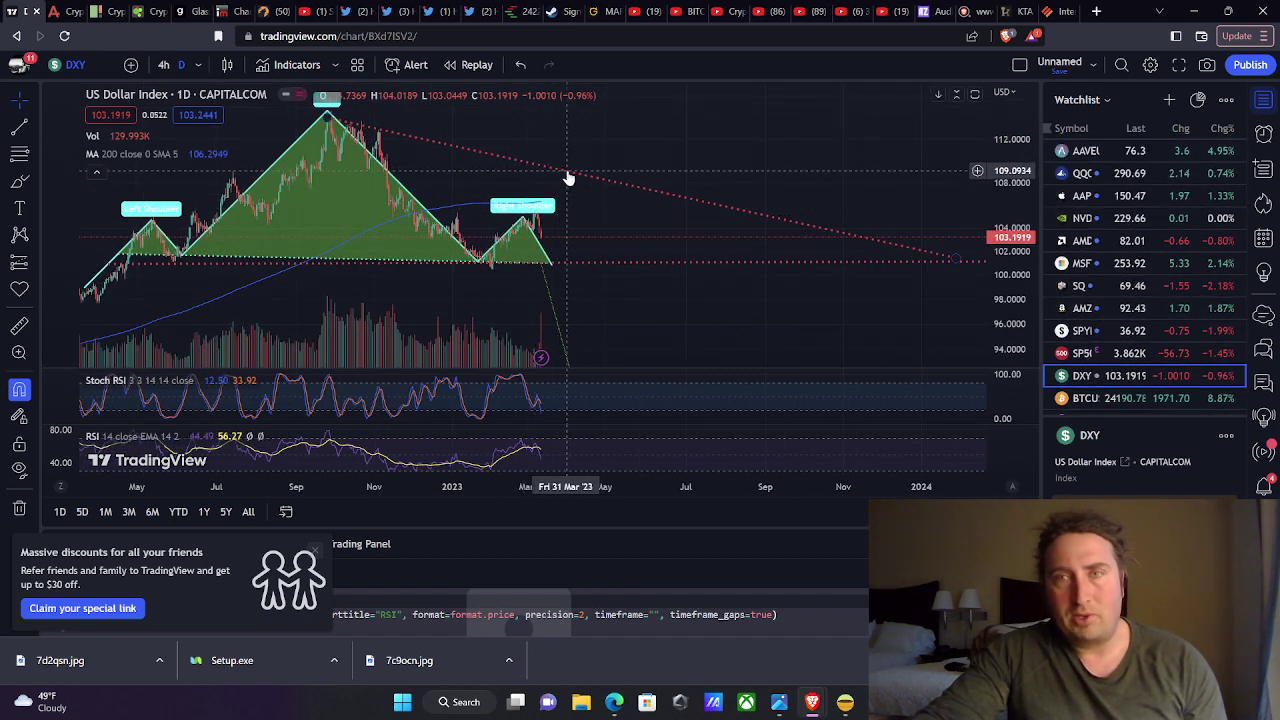
Step: Scroll through the watchlist and open TOTAL2, the total crypto market cap excluding BTC
scroll(1102, 300, "down", 5)
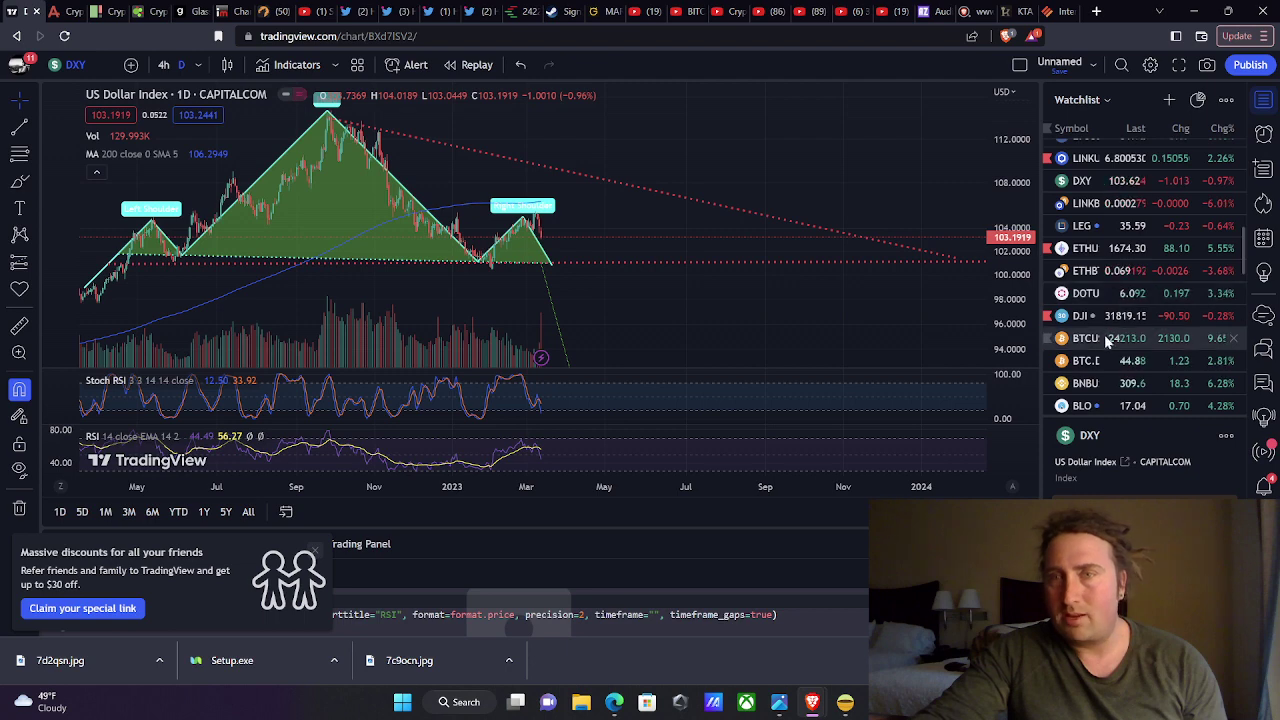
scroll(1088, 352, "down", 5)
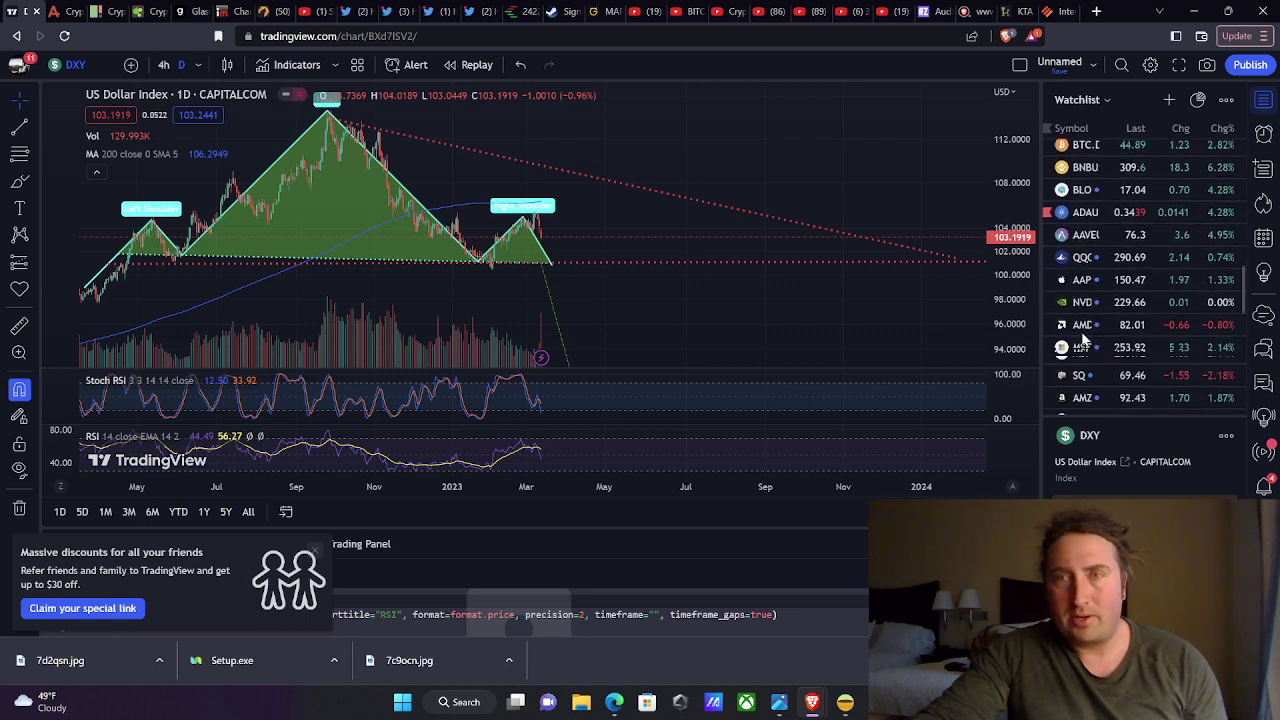
scroll(1101, 327, "down", 3)
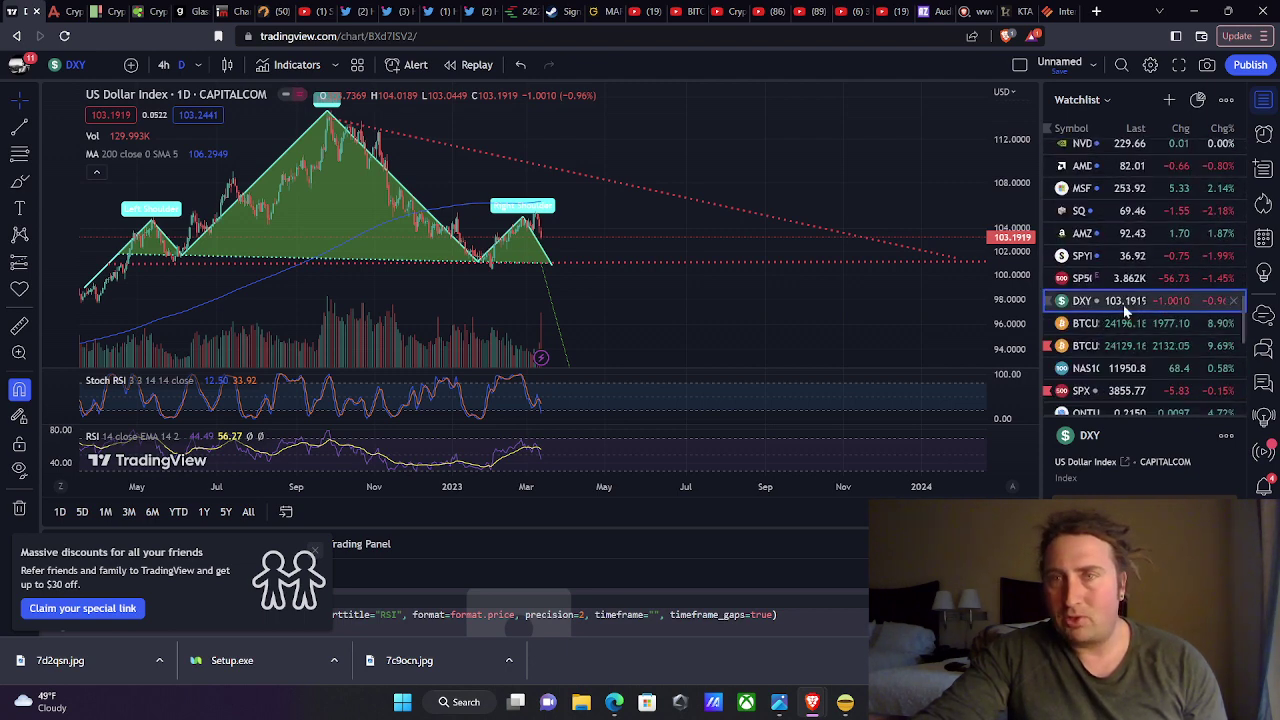
scroll(1098, 335, "down", 3)
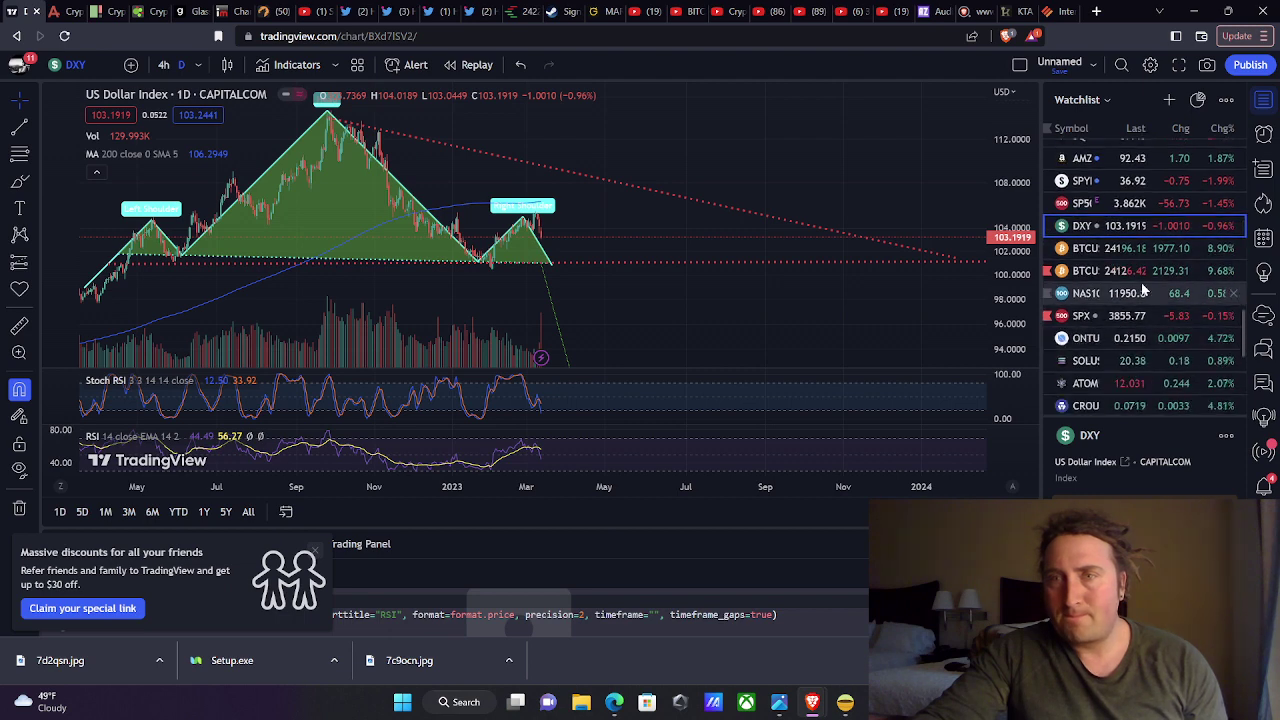
scroll(1095, 358, "down", 3)
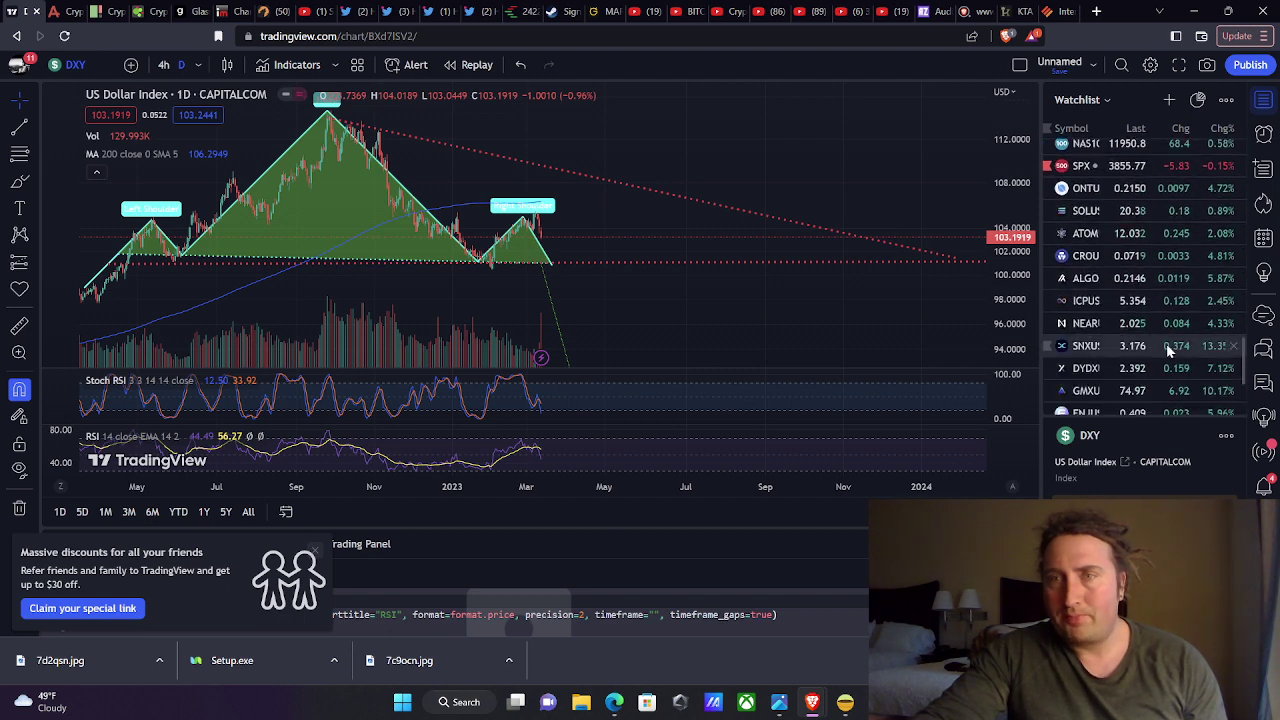
scroll(1101, 360, "down", 2)
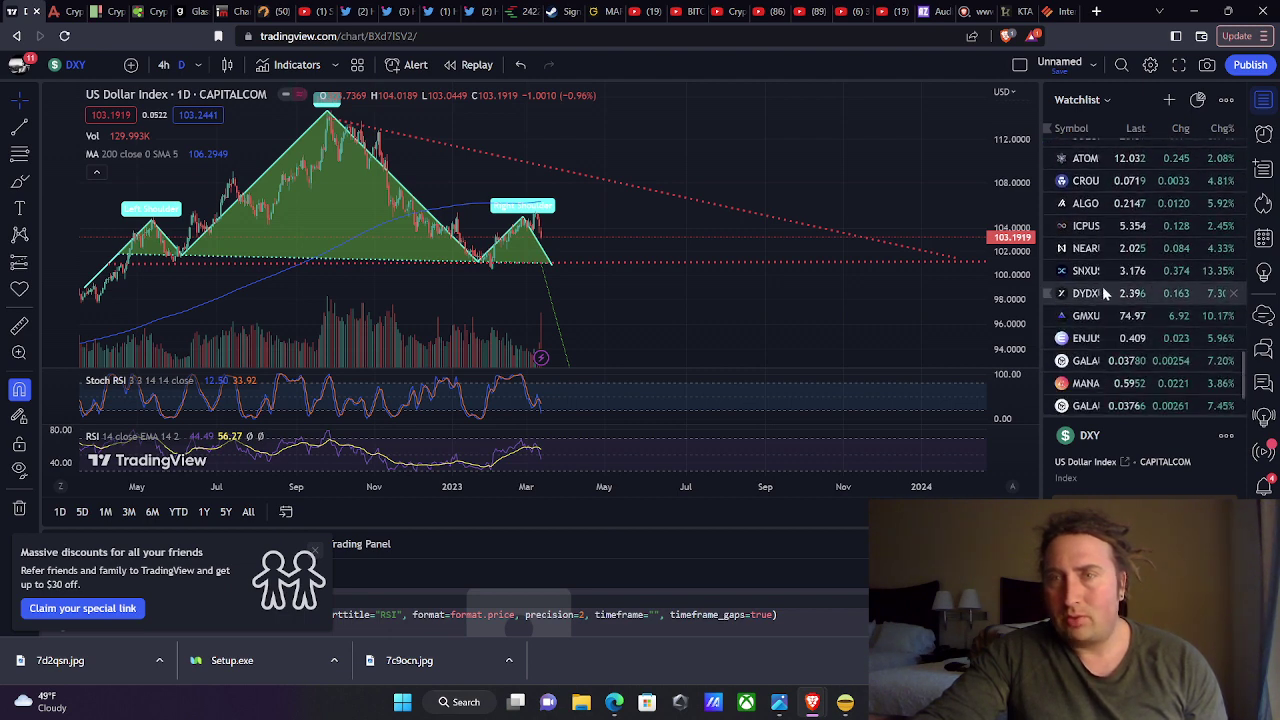
scroll(1105, 300, "down", 2)
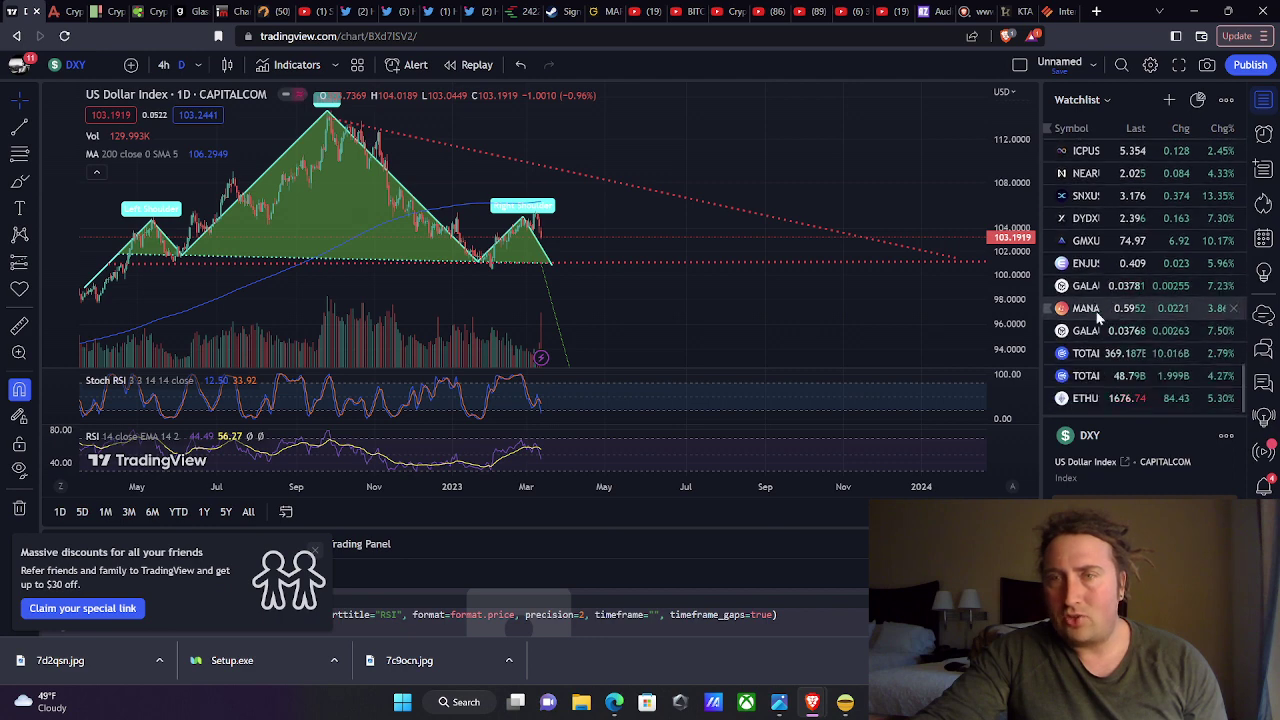
scroll(1100, 350, "up", 5)
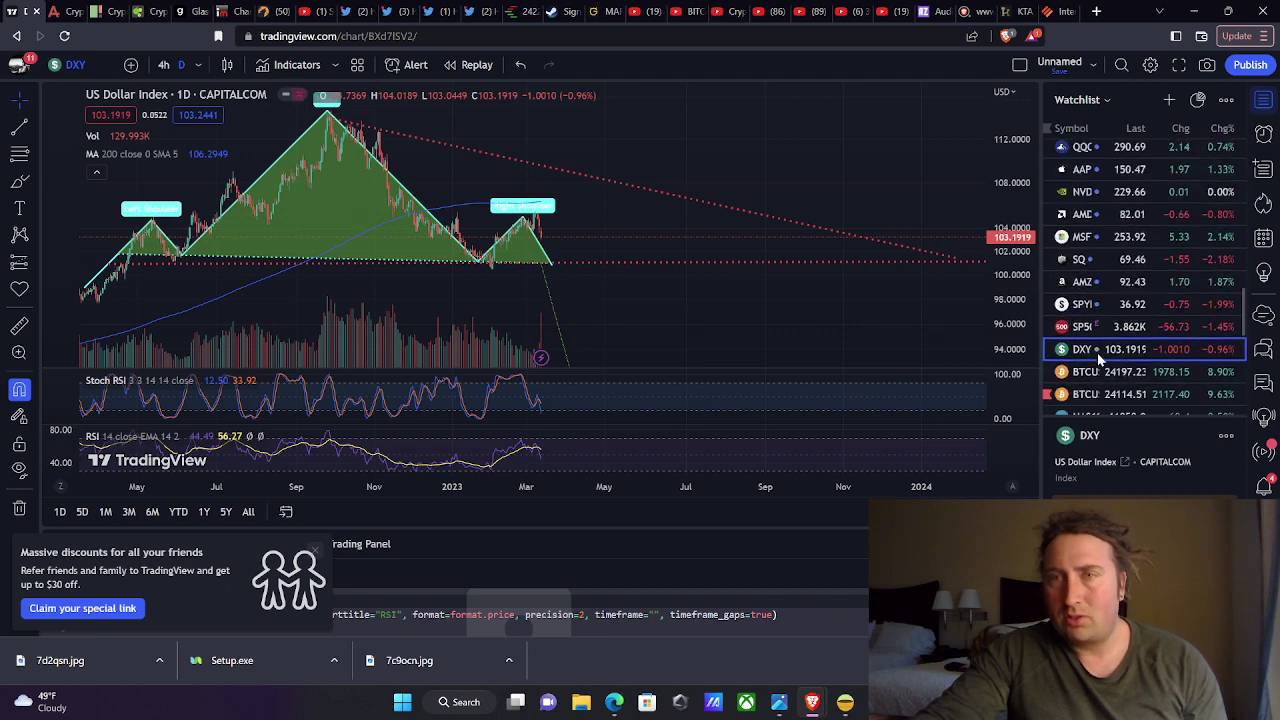
scroll(1100, 358, "up", 5)
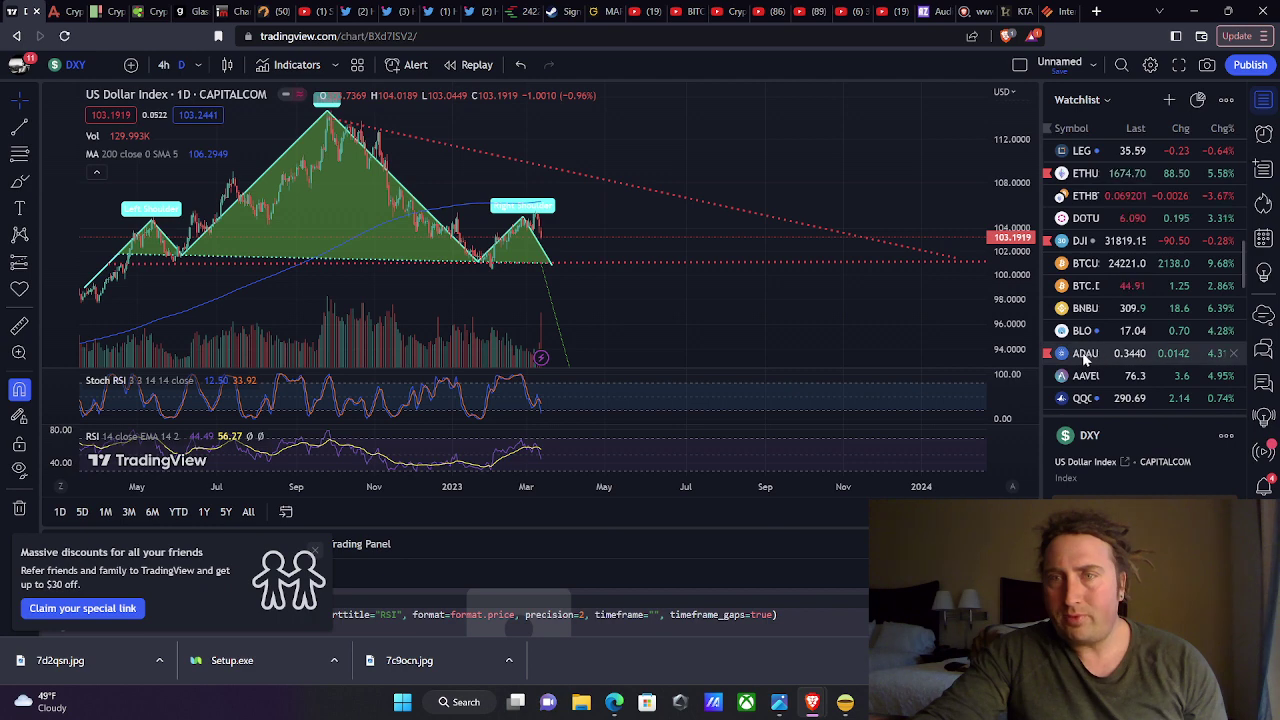
scroll(1085, 356, "up", 4)
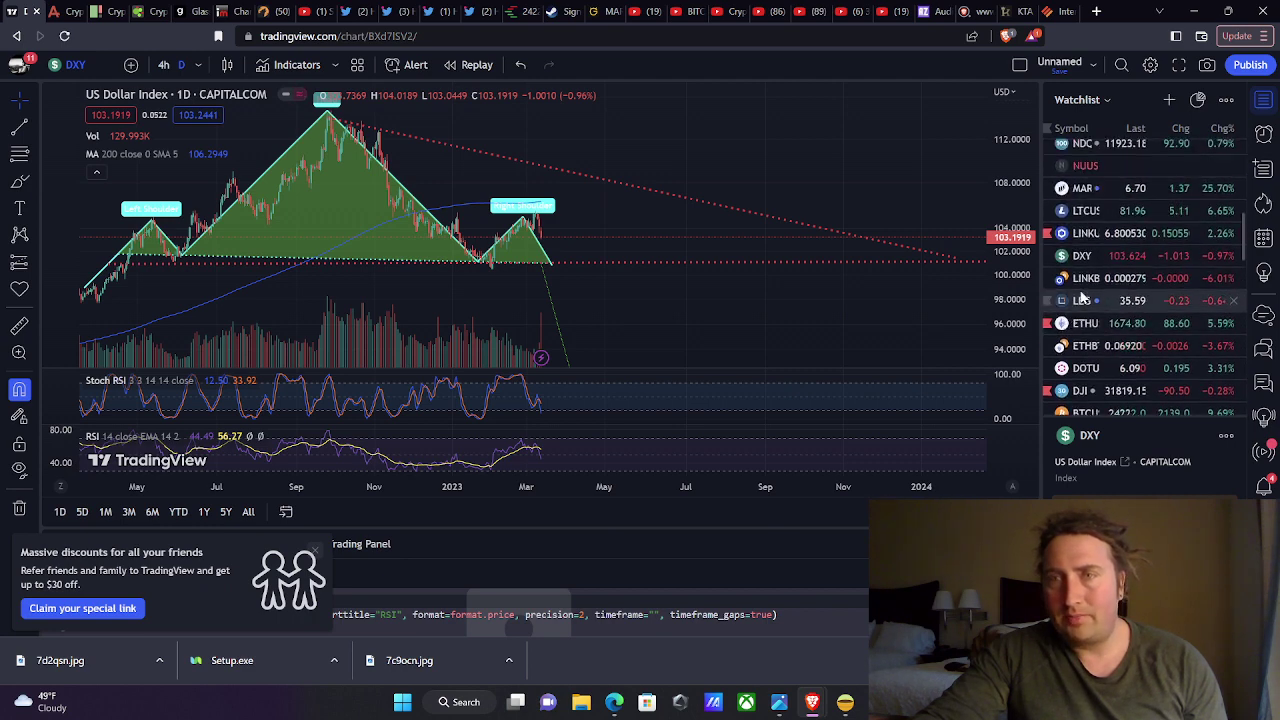
scroll(1100, 270, "up", 5)
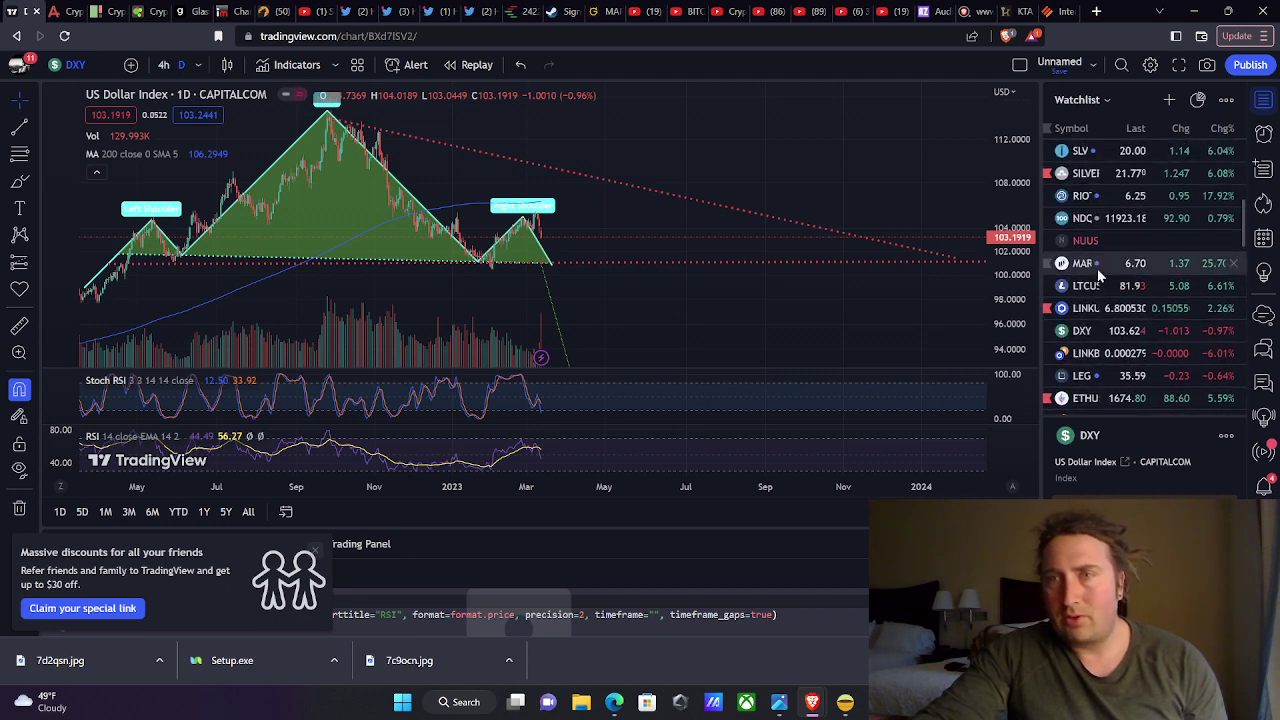
scroll(1098, 275, "down", 1)
left_click(1083, 211)
Step: Zoom and shift the TOTAL2 chart to reveal time extending into 2024
scroll(665, 284, "down", 5)
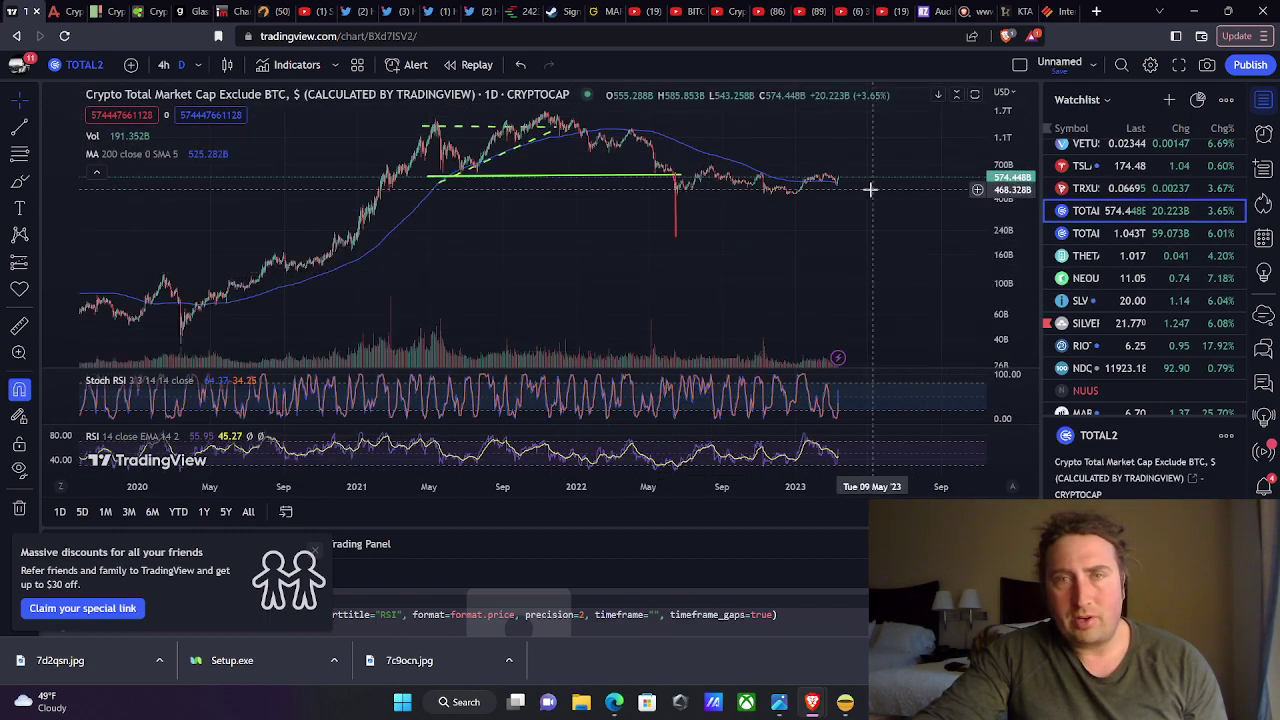
left_click_drag(866, 188, 809, 201)
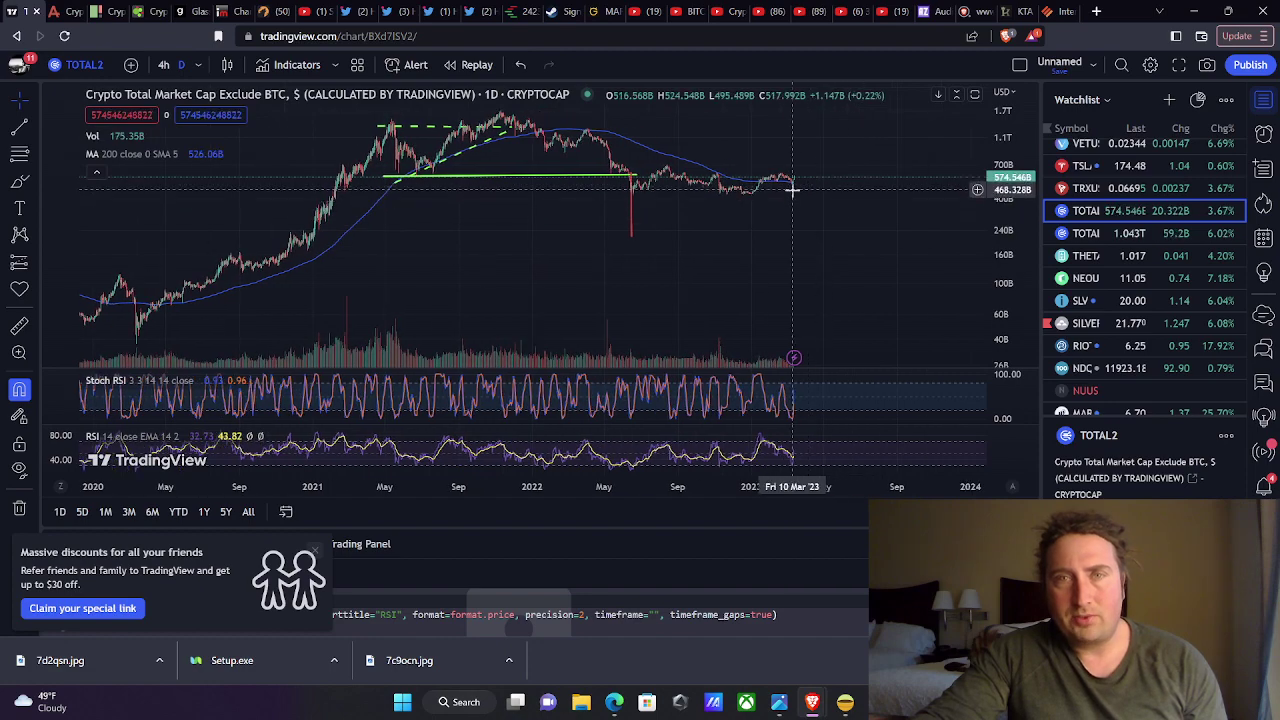
scroll(734, 309, "up", 5)
scroll(933, 286, "up", 3)
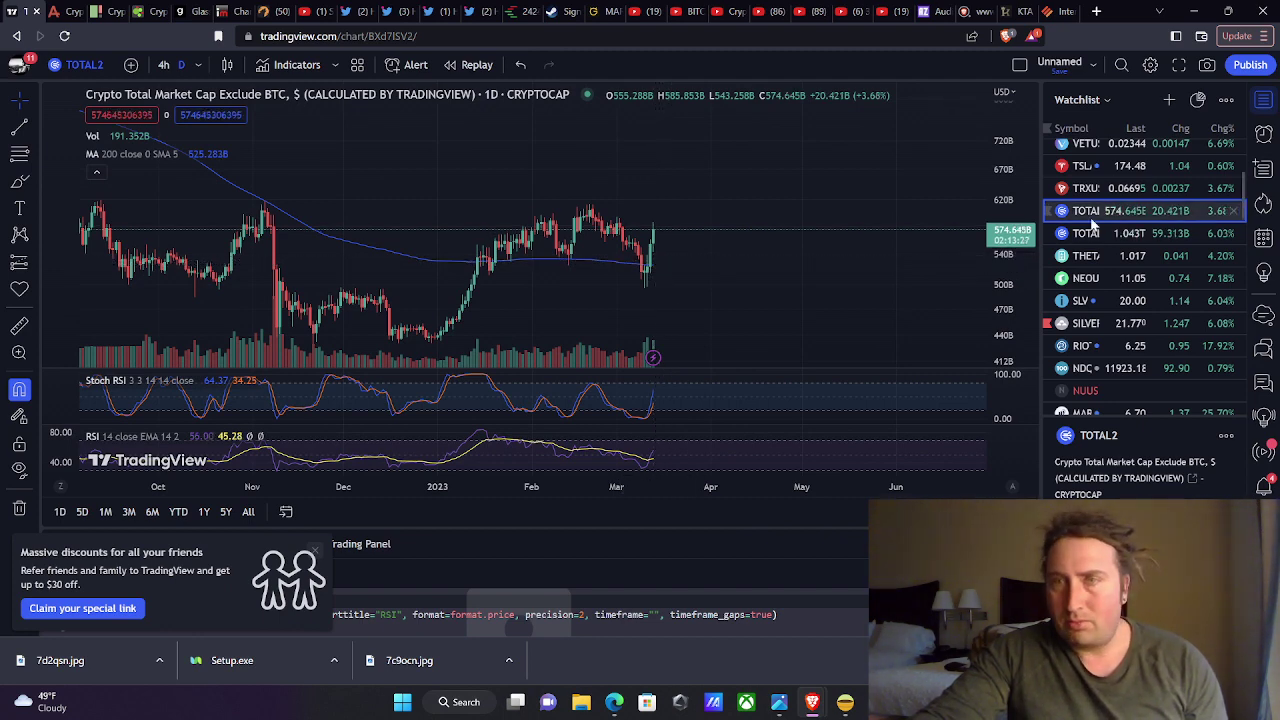
Step: Load the TOTAL market cap chart and pan to show space ahead of its inverse head-and-shoulders projection
key("Down")
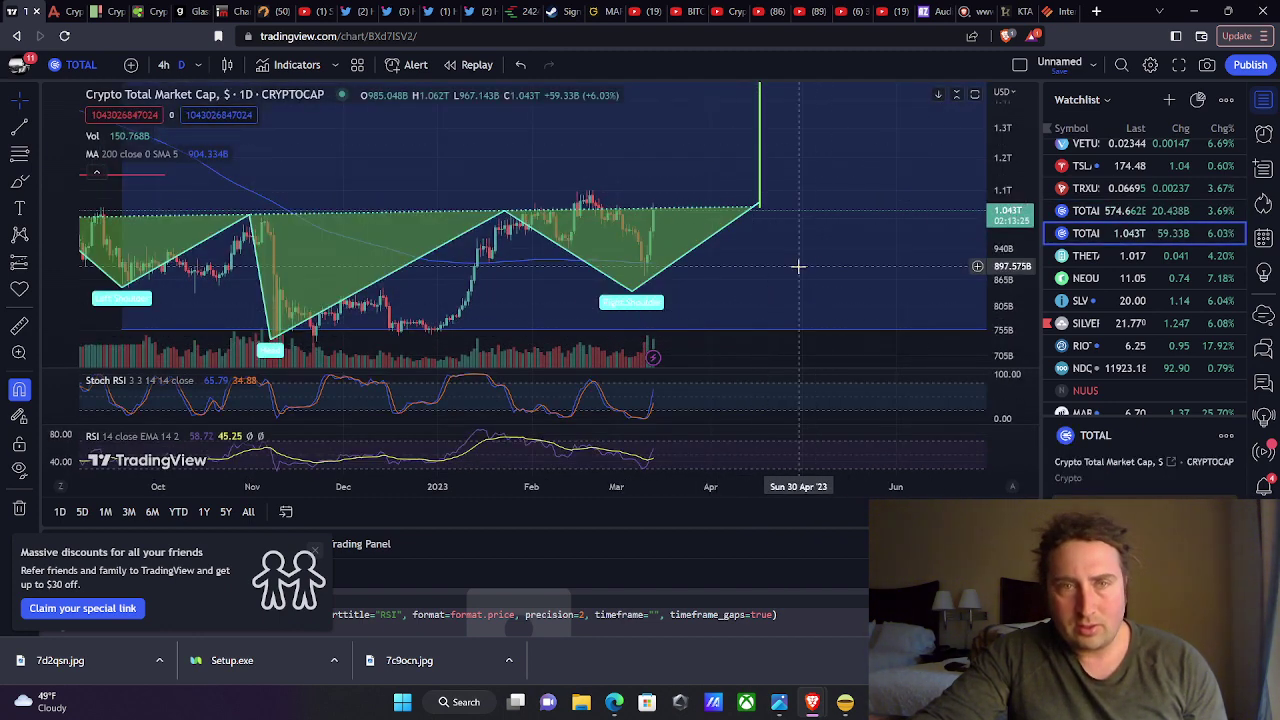
scroll(720, 295, "up", 2)
scroll(674, 286, "down", 6)
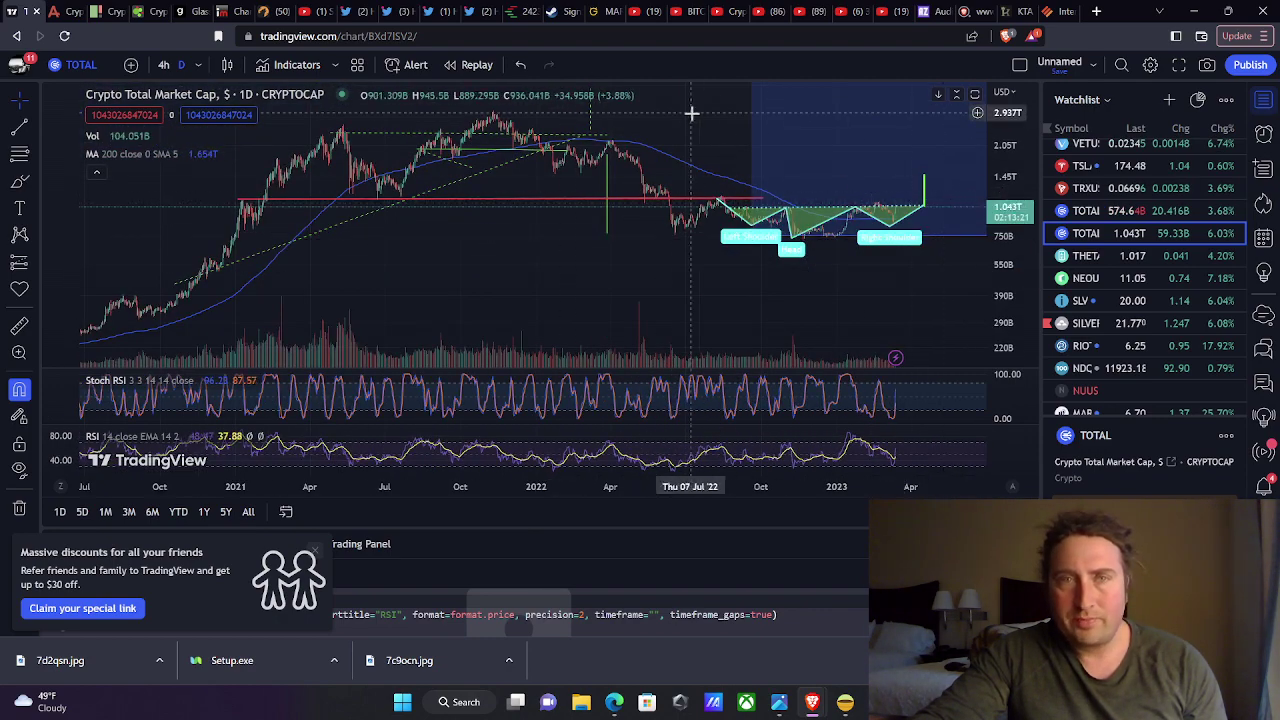
left_click_drag(600, 95, 467, 170)
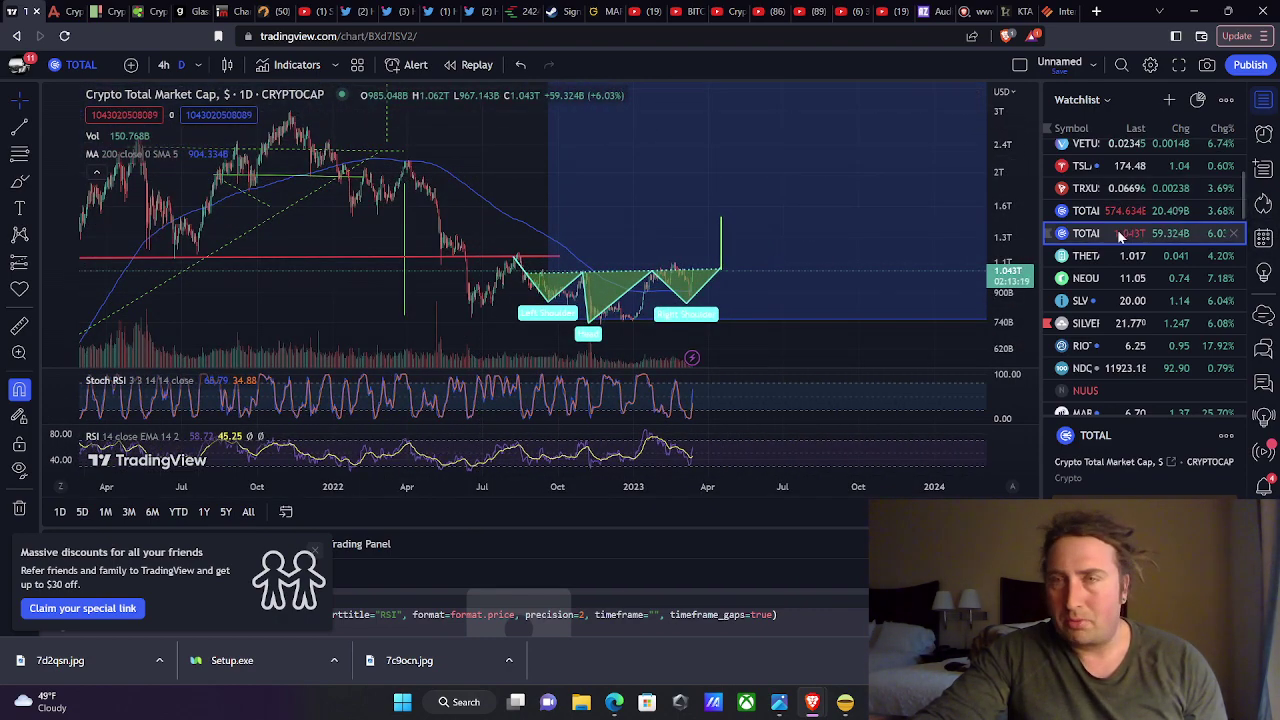
scroll(1117, 229, "up", 3)
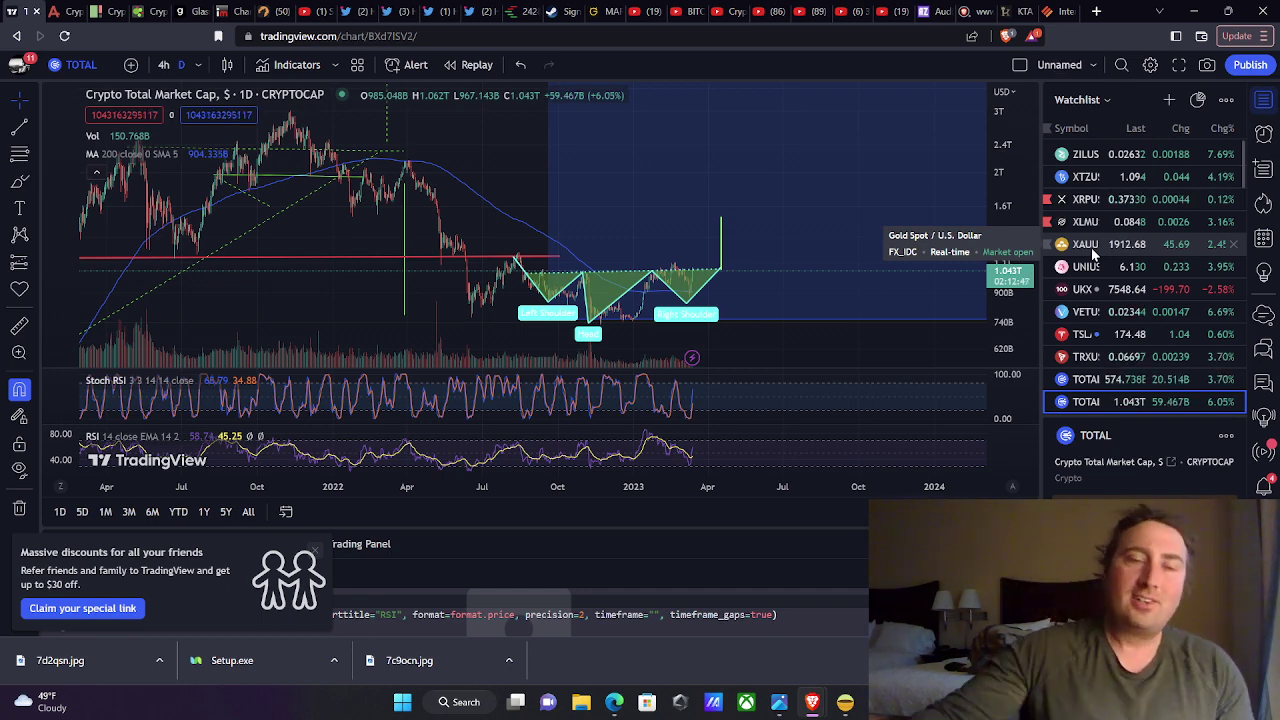
mouse_move(880, 702)
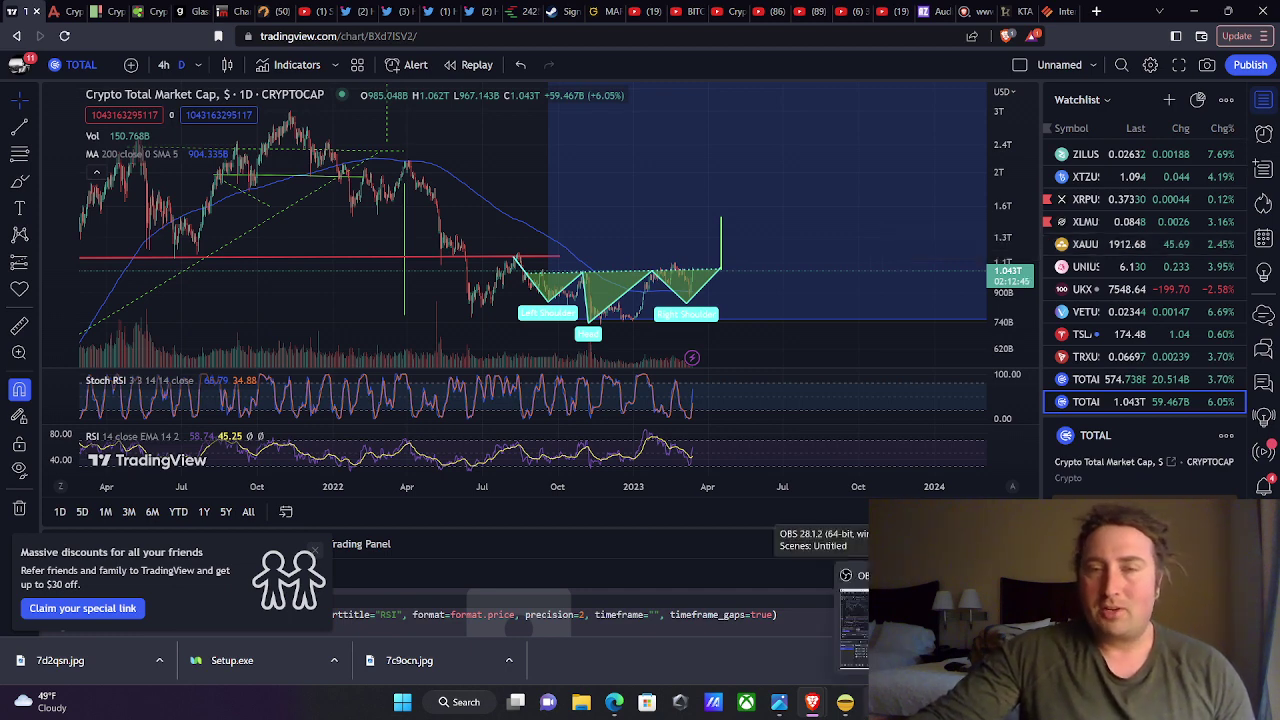